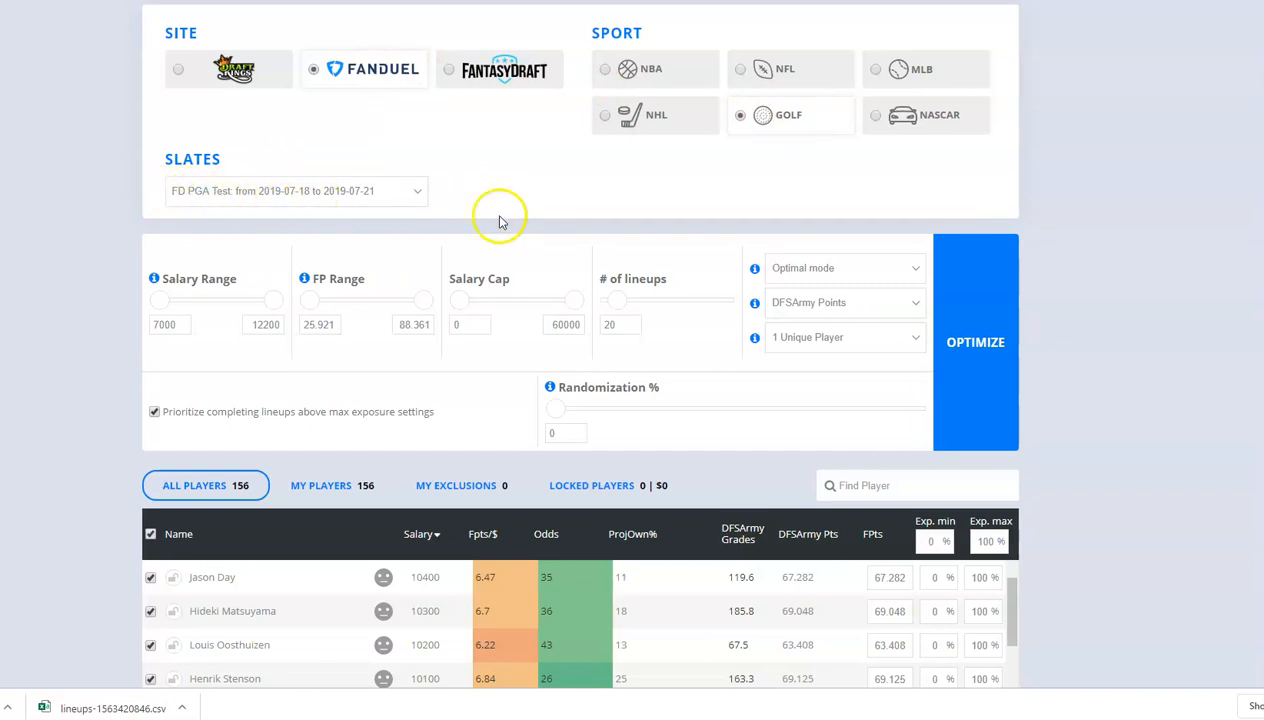
Look over the golf player pool's salaries, odds, projected ownership and points, and dismiss the mail notification.
scroll(498, 222, down, 2)
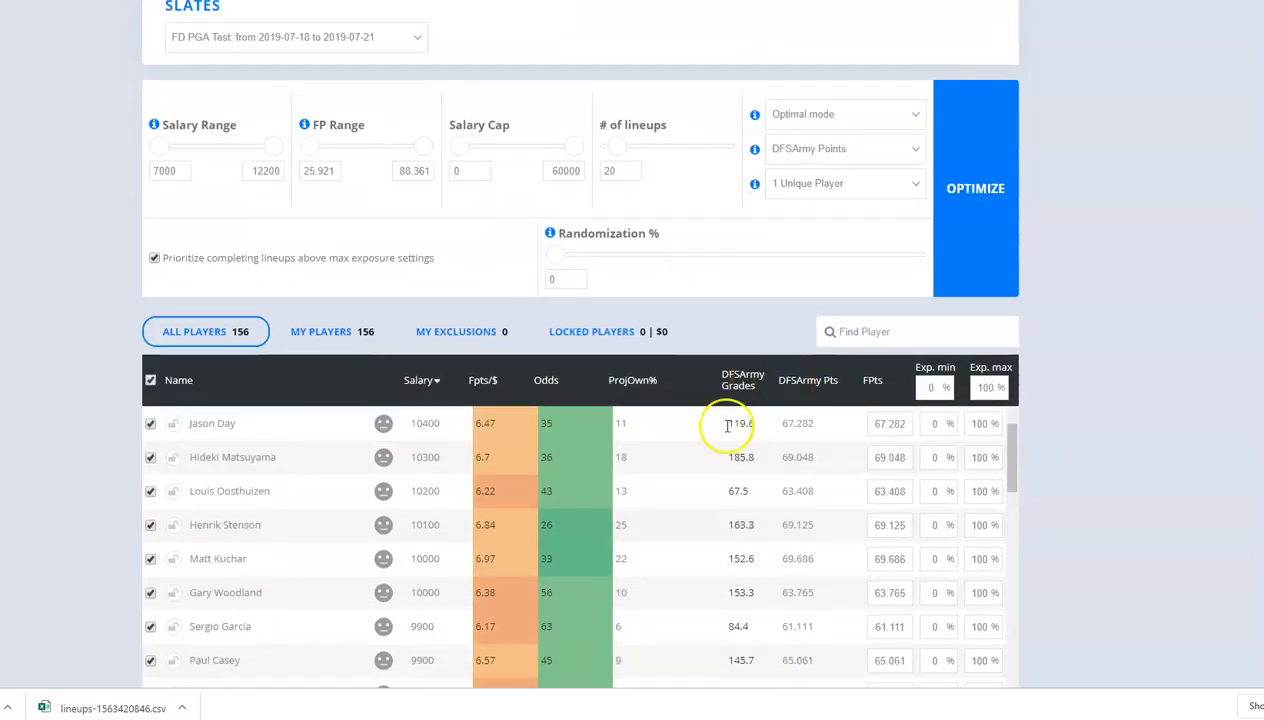
scroll(757, 459, up, 1)
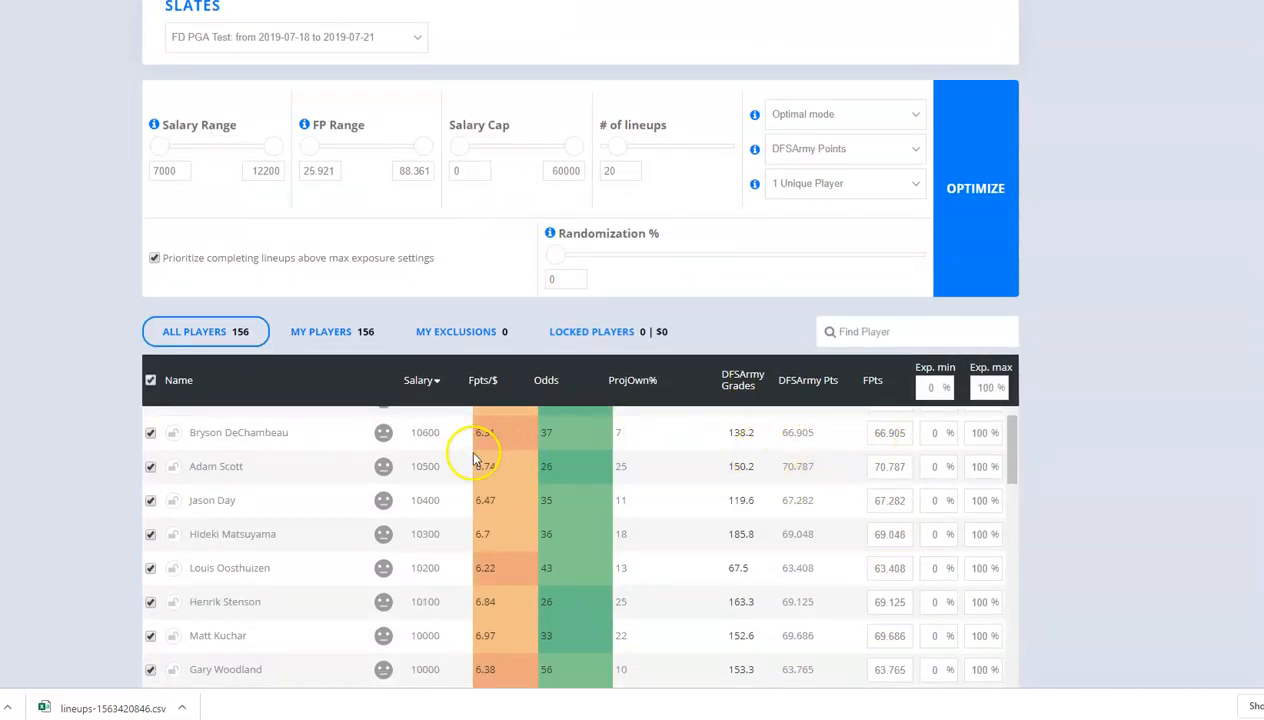
scroll(460, 435, up, 3)
scroll(953, 361, up, 2)
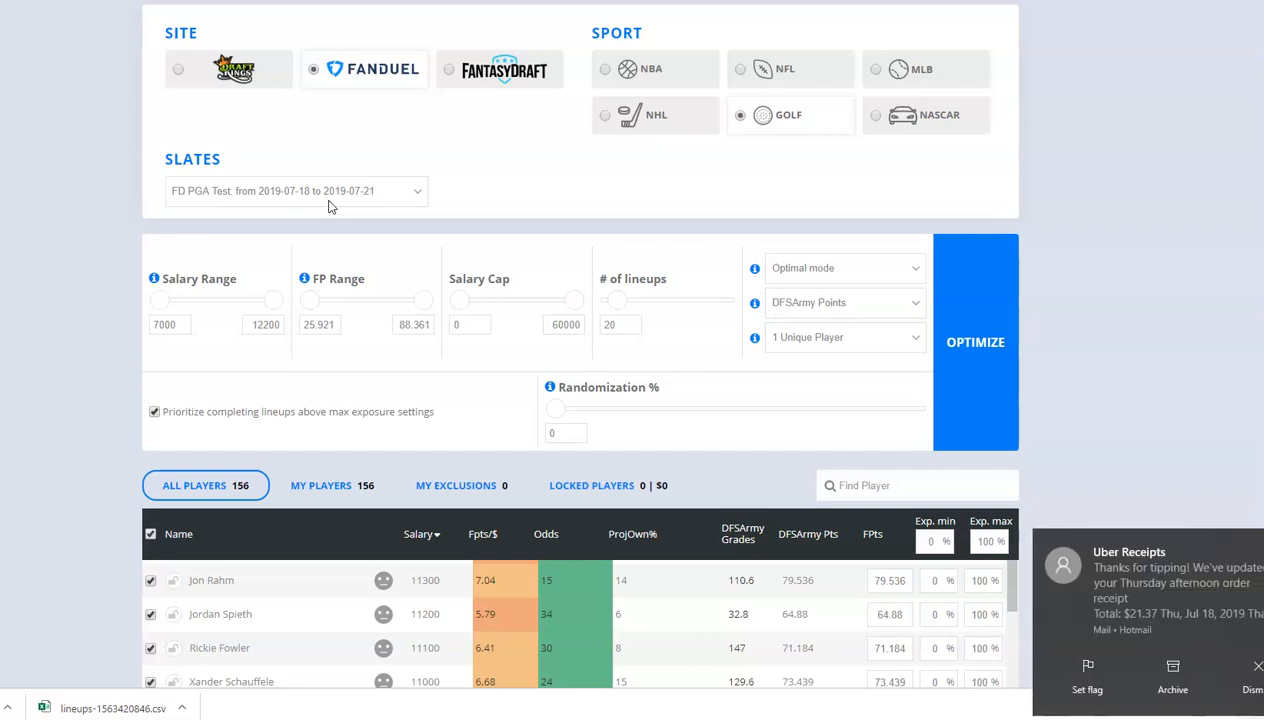
click(1257, 667)
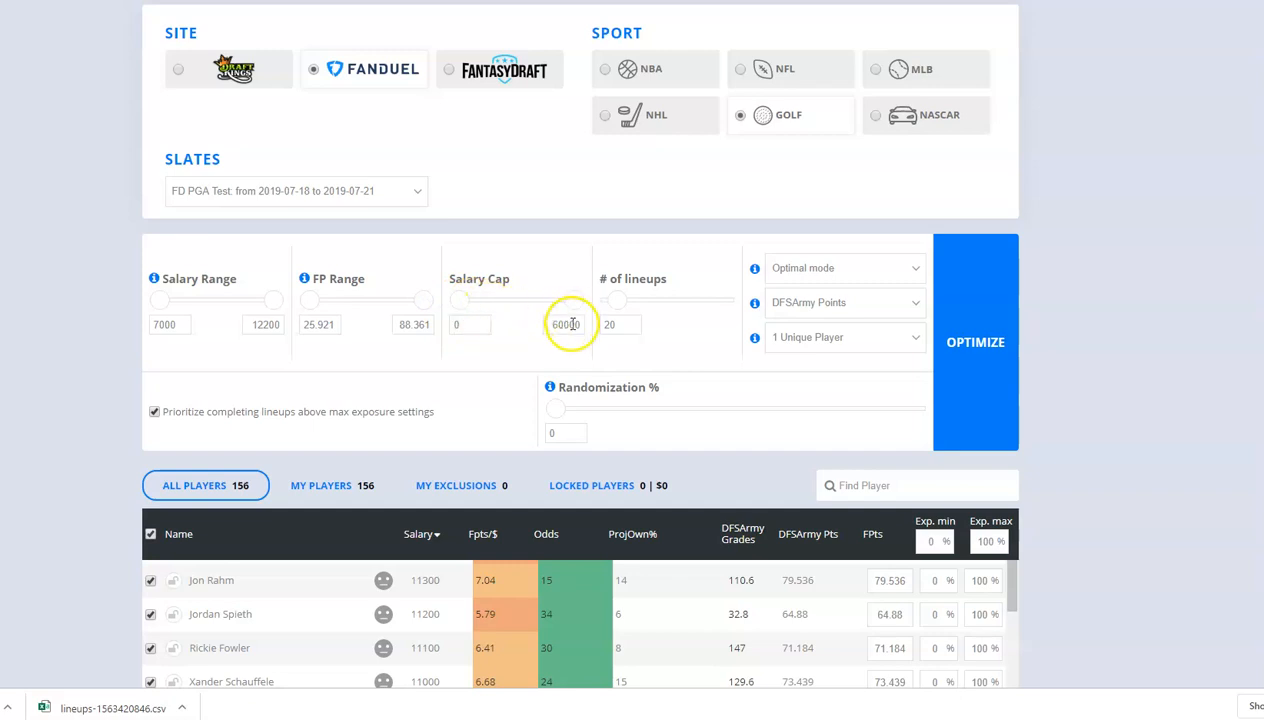
Set the salary cap to its full range of 0 to 60000 and the lineup mode to Optimal mode.
mouse_move(573, 304)
mouse_down()
mouse_move(557, 307)
mouse_move(581, 299)
mouse_up()
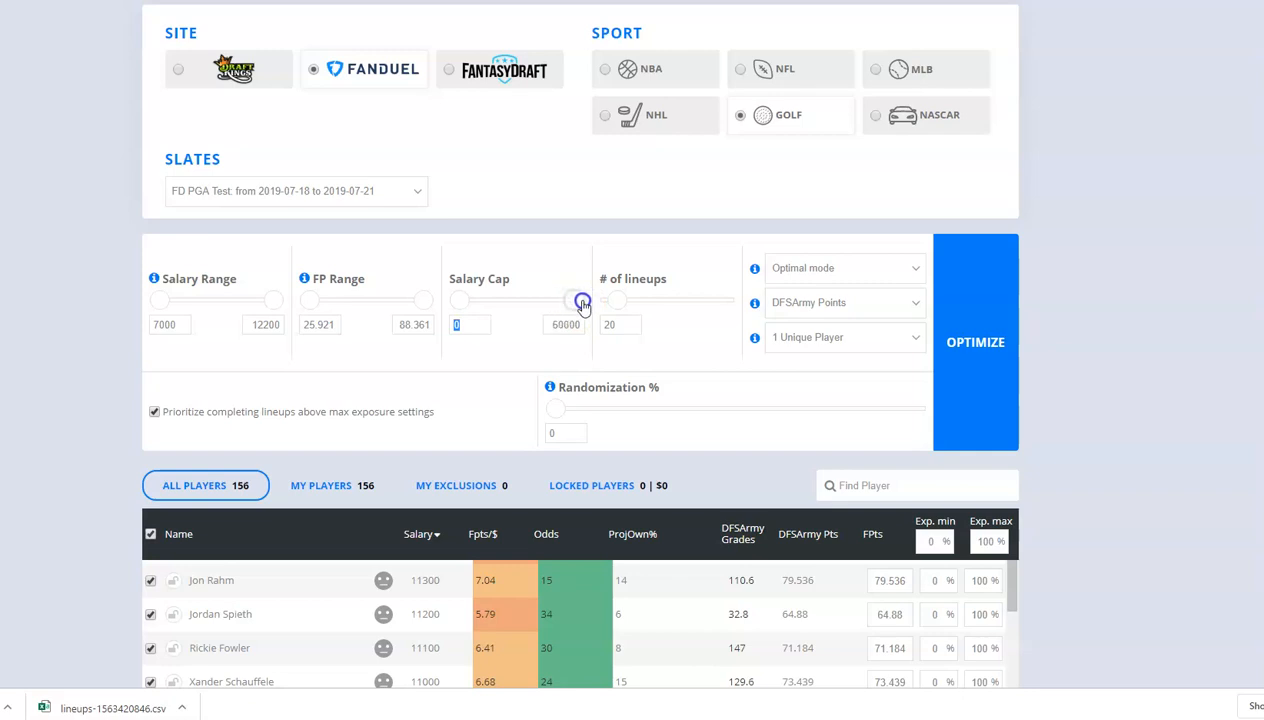
mouse_move(460, 300)
mouse_down()
mouse_move(578, 307)
mouse_move(446, 308)
mouse_up()
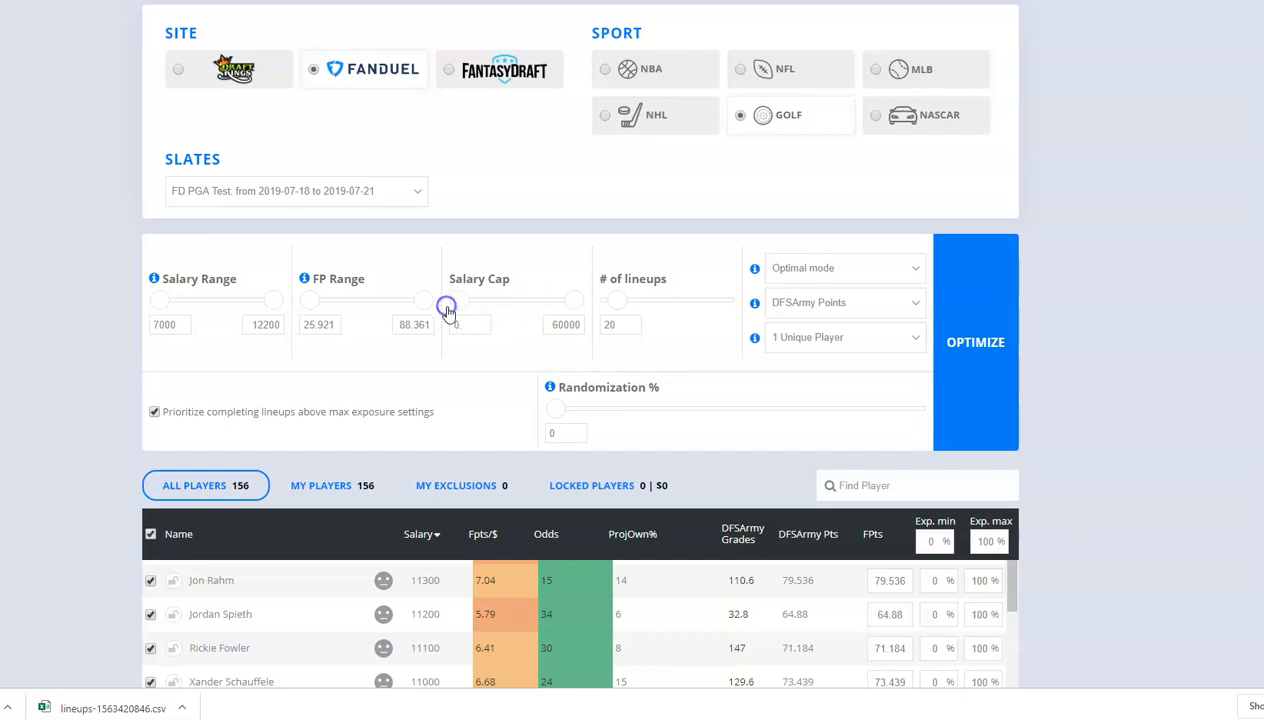
click(575, 311)
click(868, 268)
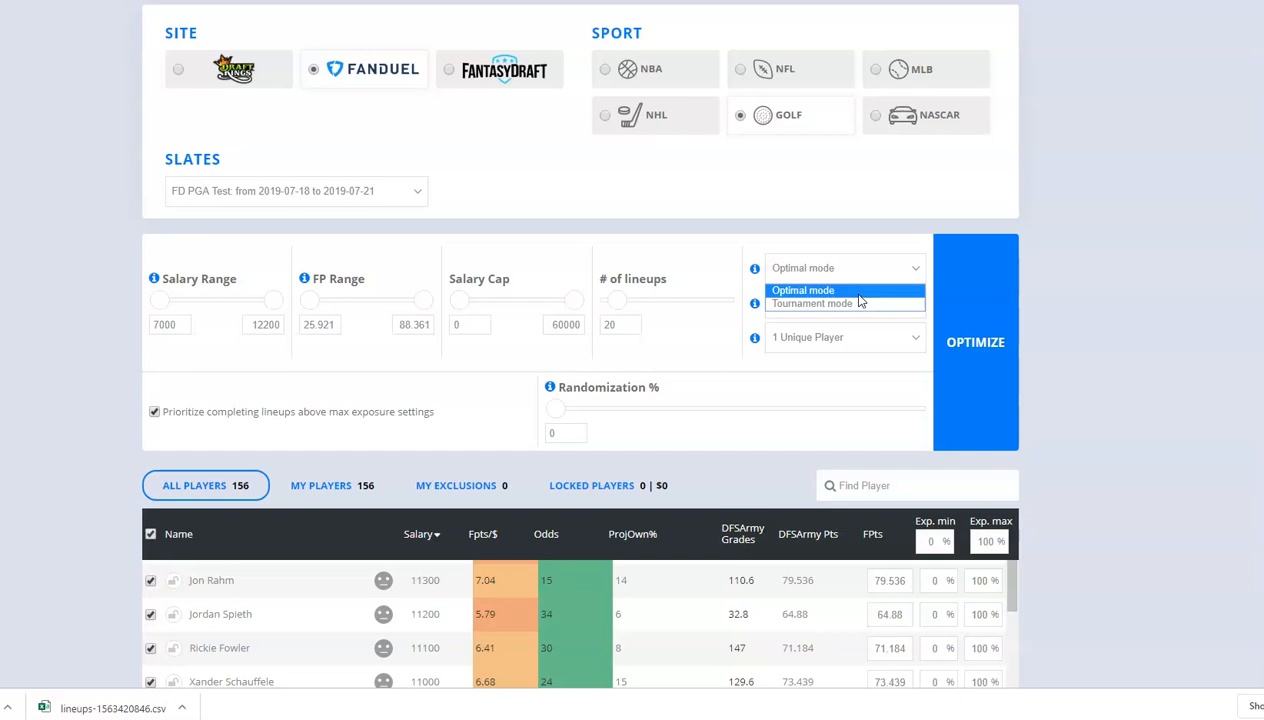
click(858, 292)
mouse_move(756, 272)
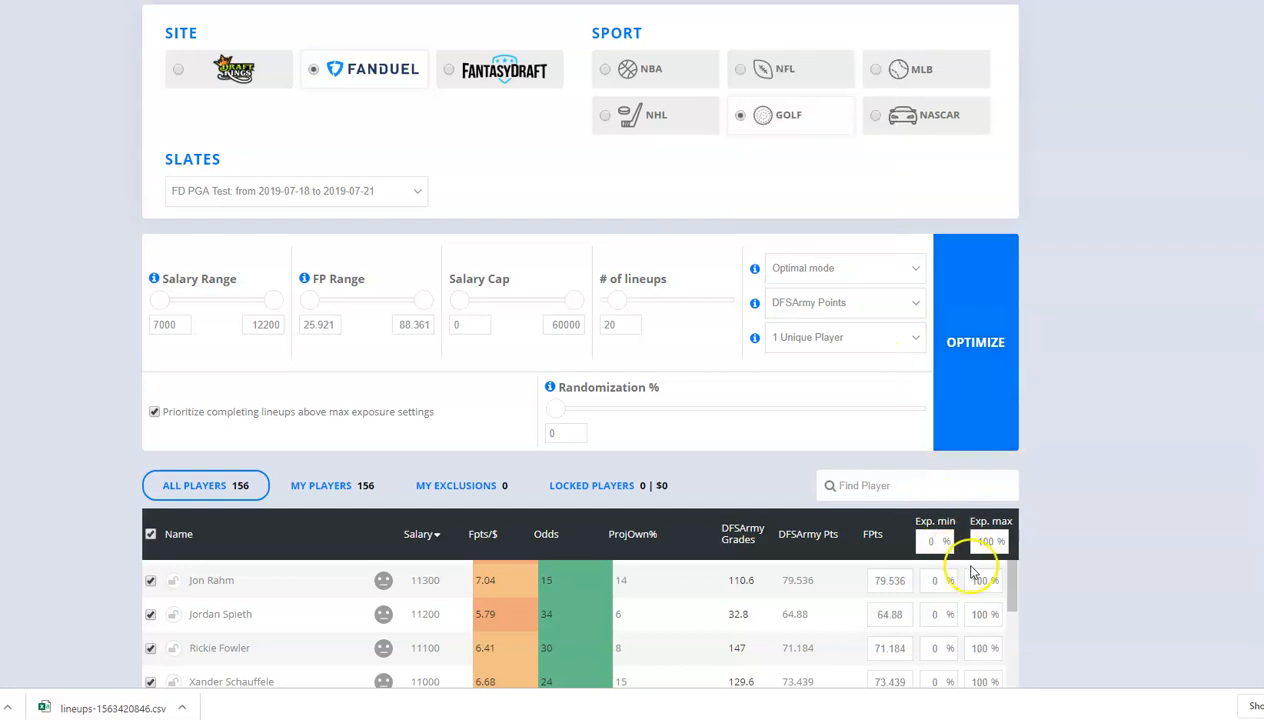
Run the optimizer for 20 lineups in Optimal mode and abort the build partway through.
scroll(1085, 502, down, 2)
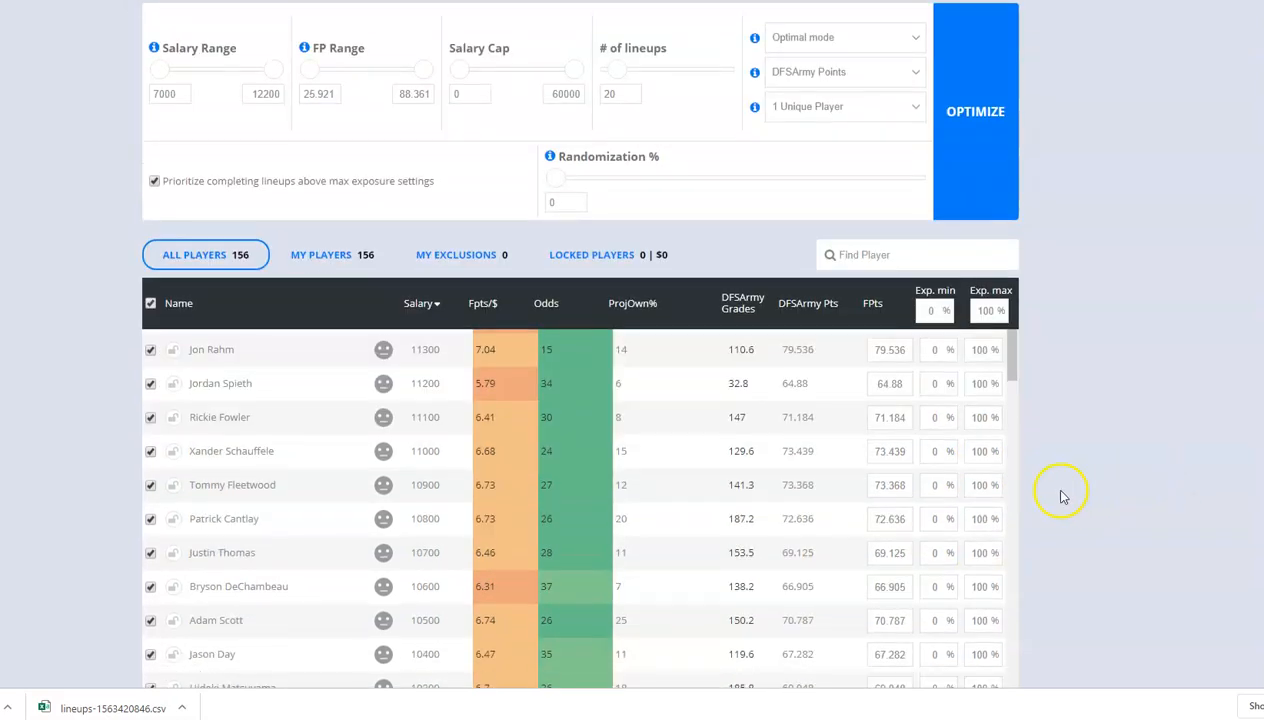
scroll(922, 475, up, 2)
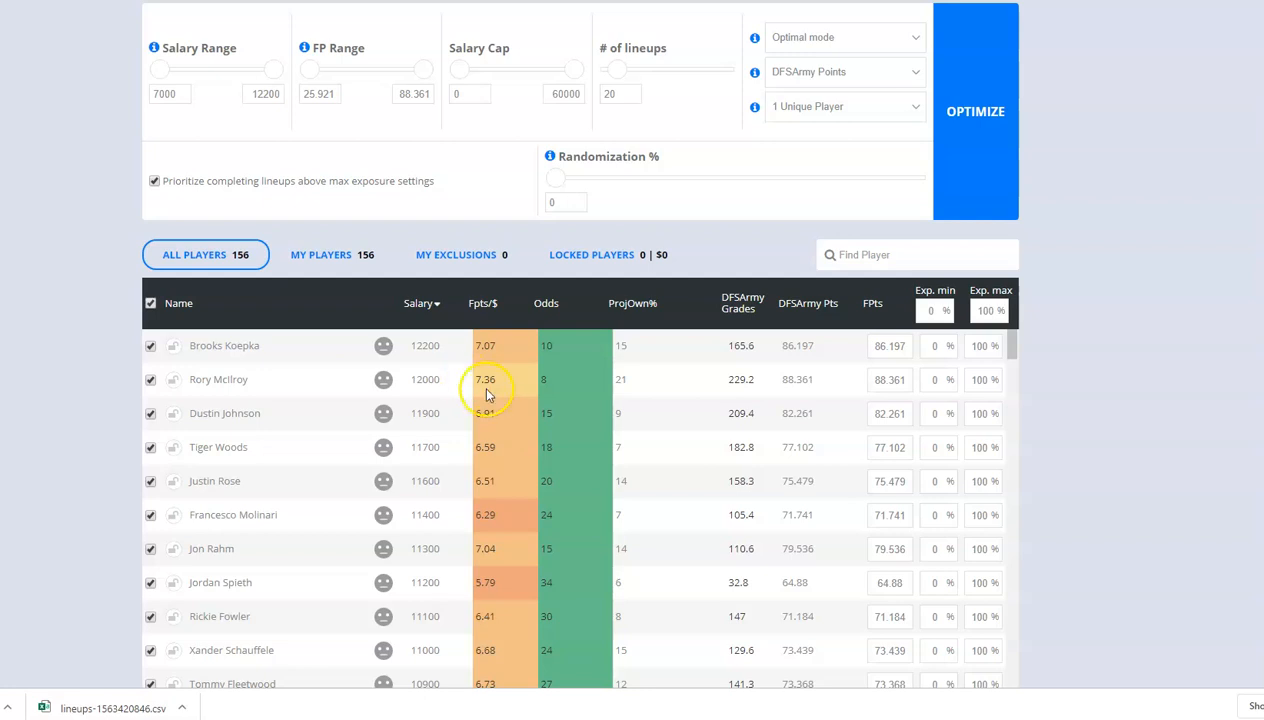
scroll(1062, 362, up, 2)
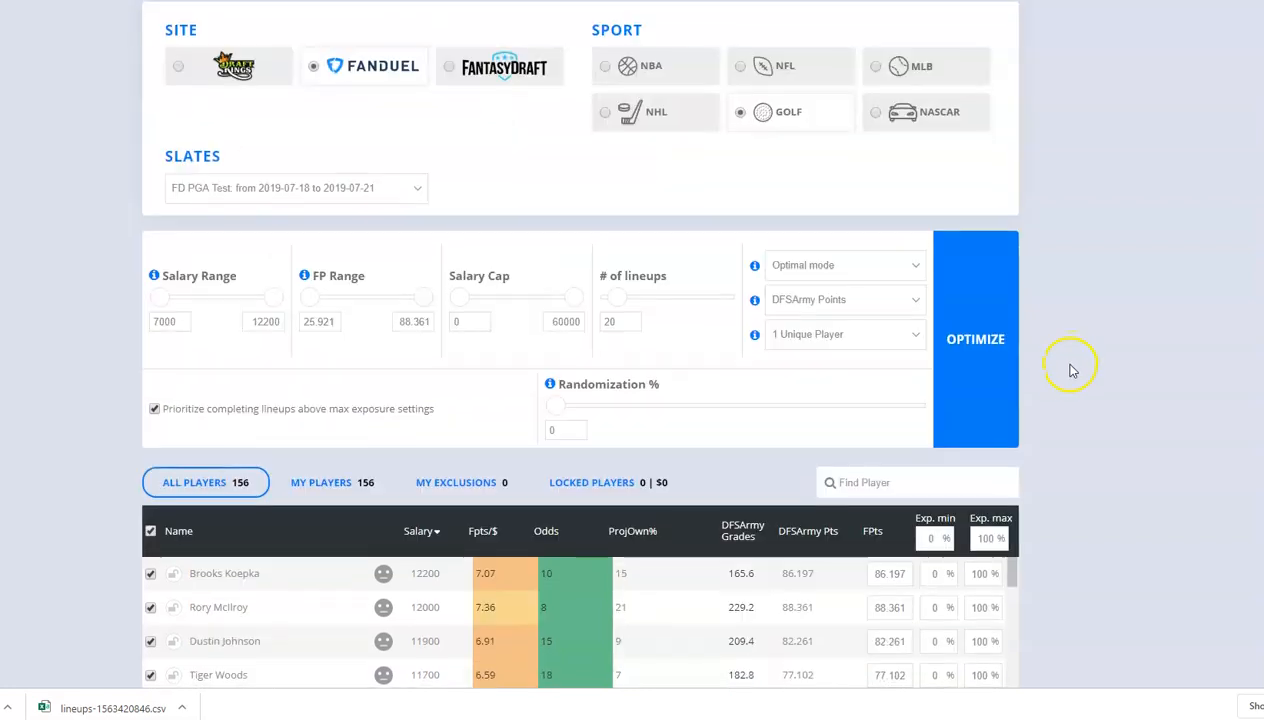
click(993, 382)
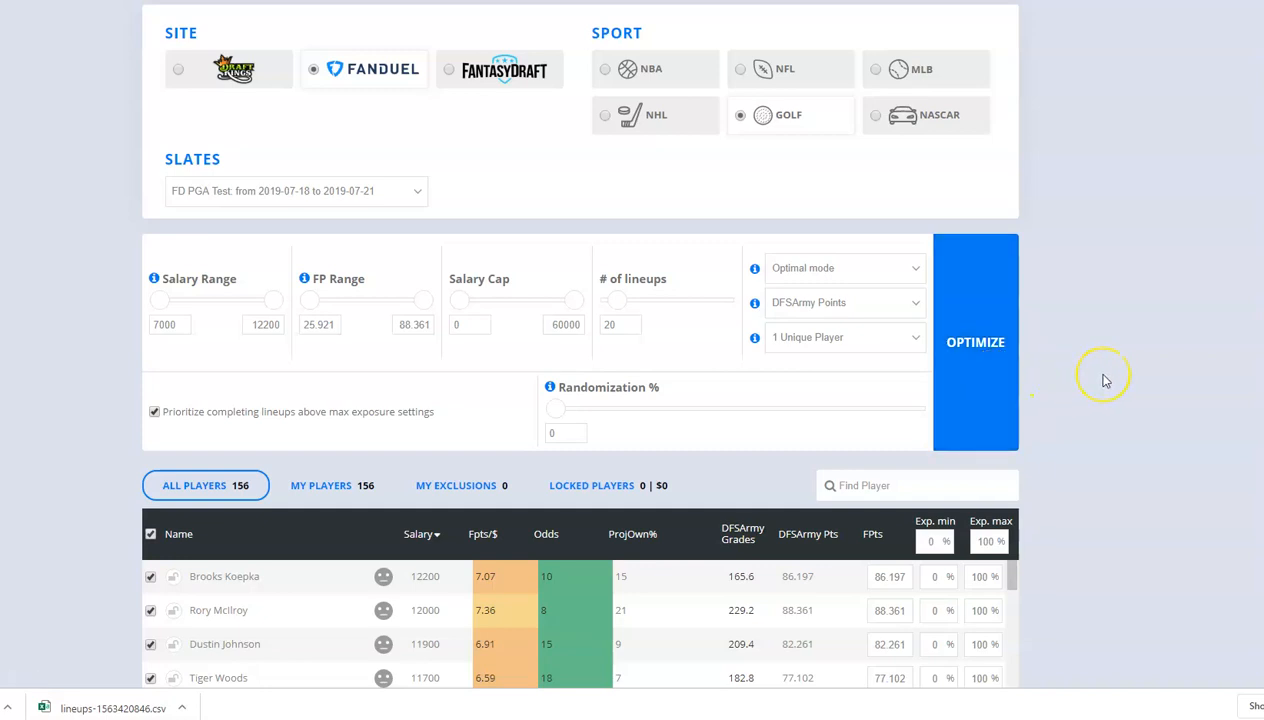
scroll(1105, 380, down, 3)
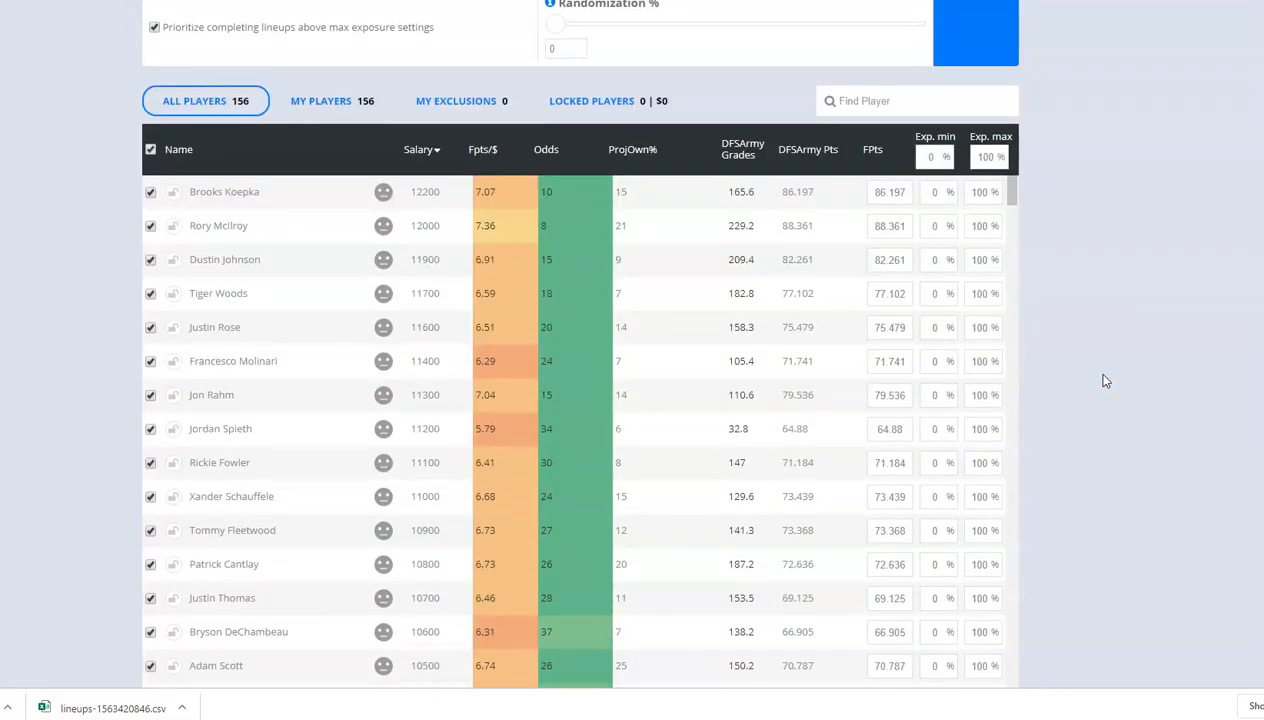
scroll(1105, 380, down, 6)
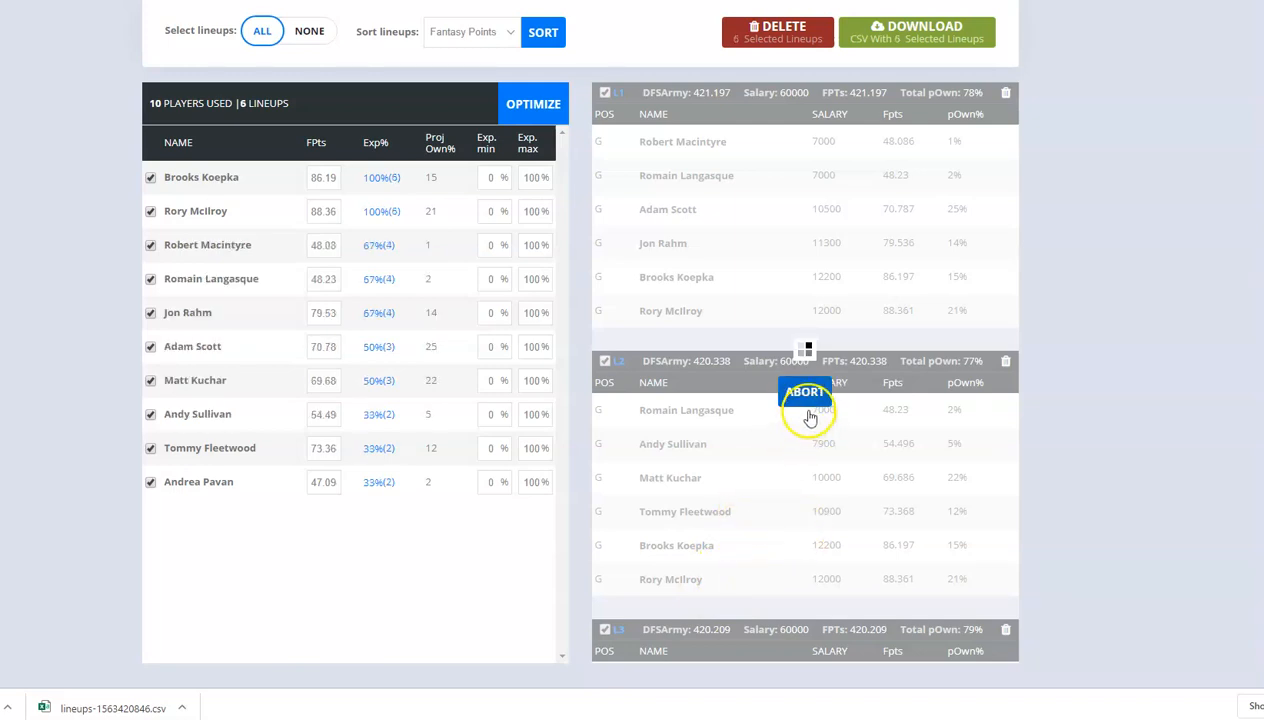
click(807, 399)
Set Rory McIlroy's maximum exposure to 50% in the player pool.
scroll(1070, 402, up, 8)
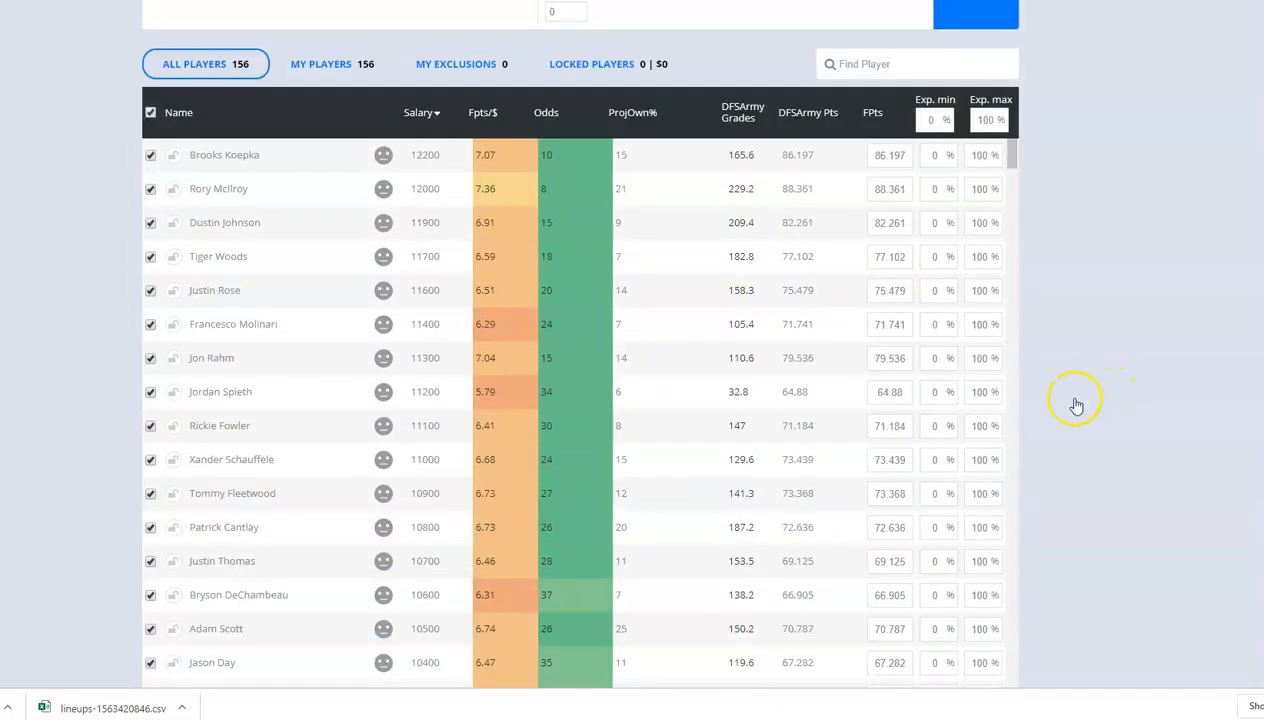
scroll(1075, 405, up, 2)
double_click(980, 342)
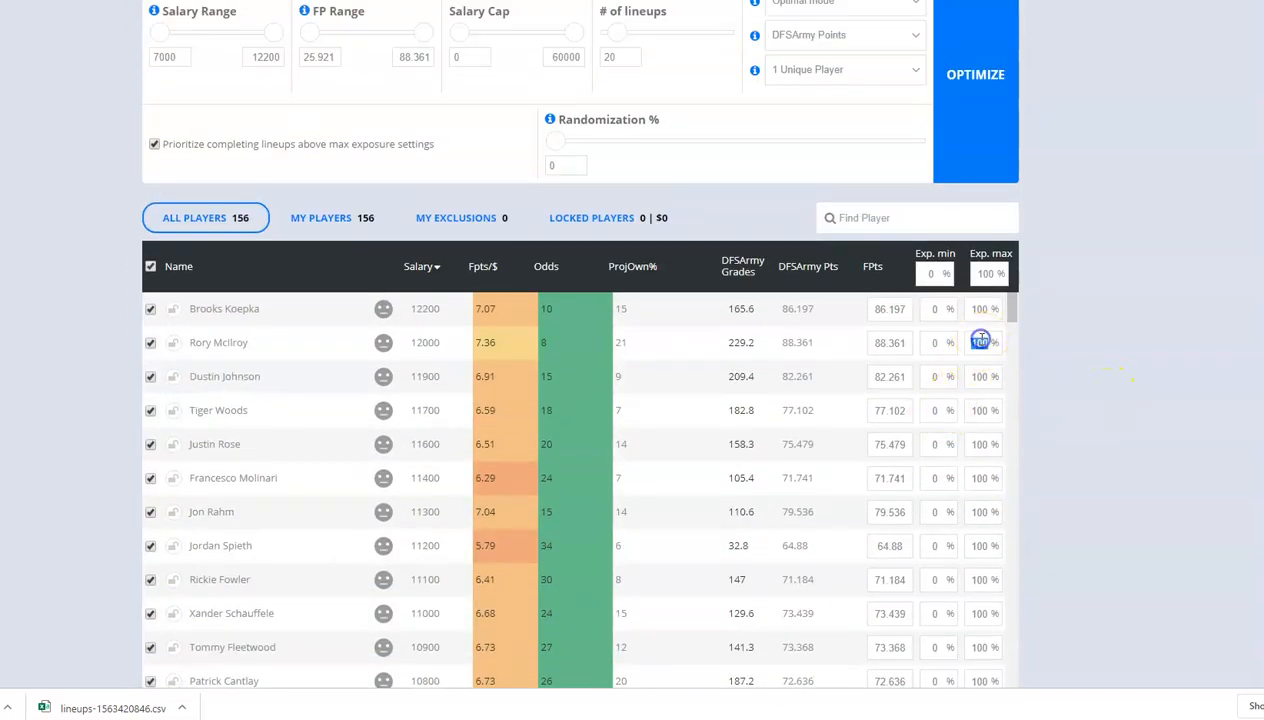
text(50)
scroll(1058, 327, up, 1)
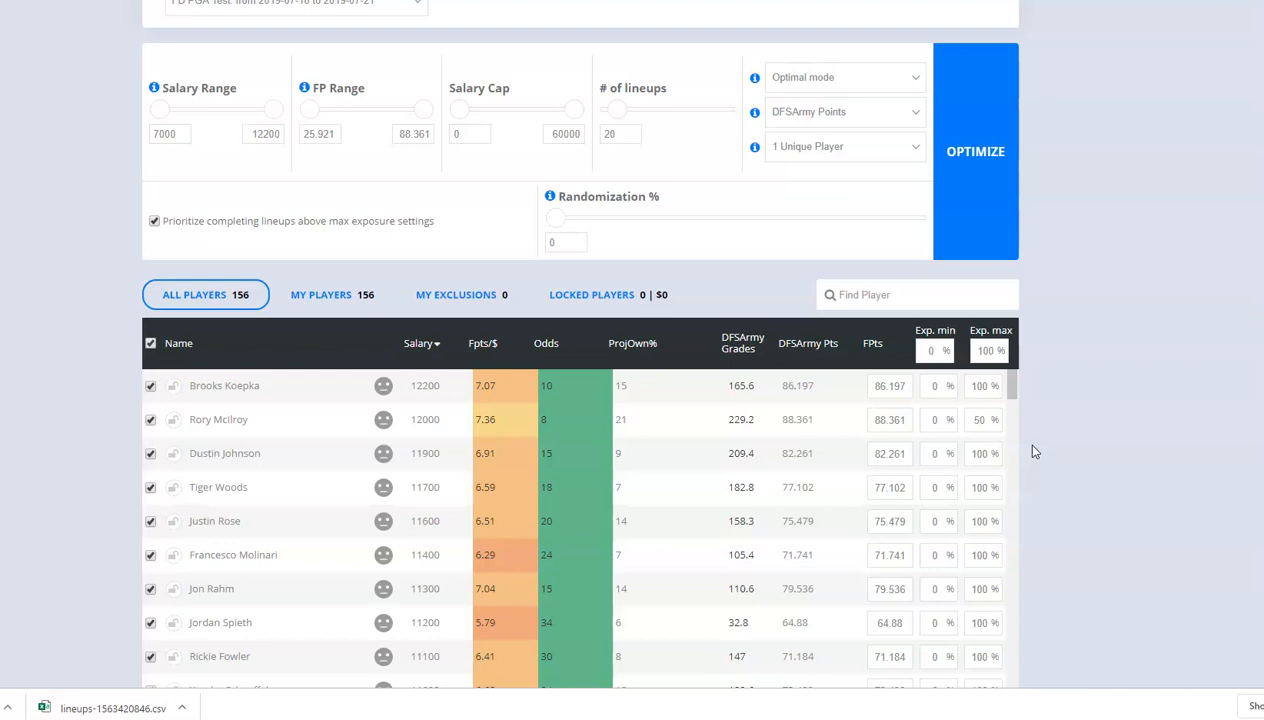
Examine the exposure of each player in the generated lineups, and compare it with the player pool's salaries, odds and projected ownership.
scroll(1044, 418, down, 3)
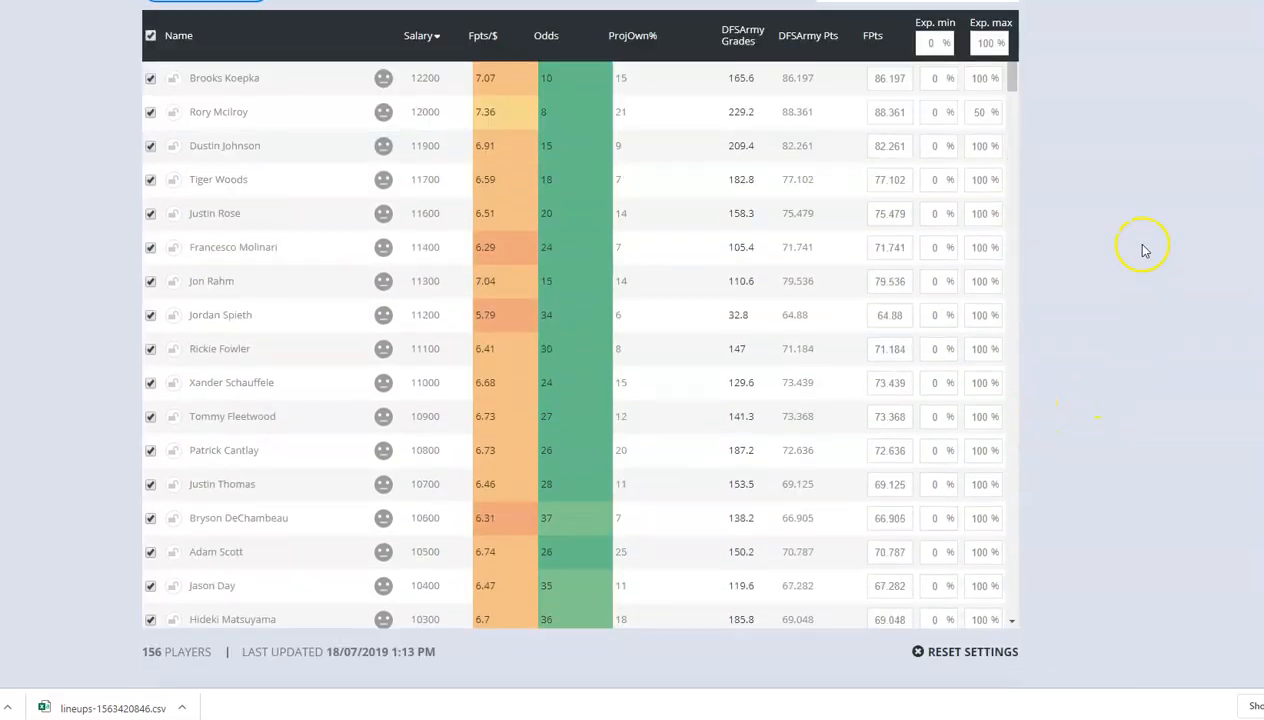
scroll(1140, 252, down, 4)
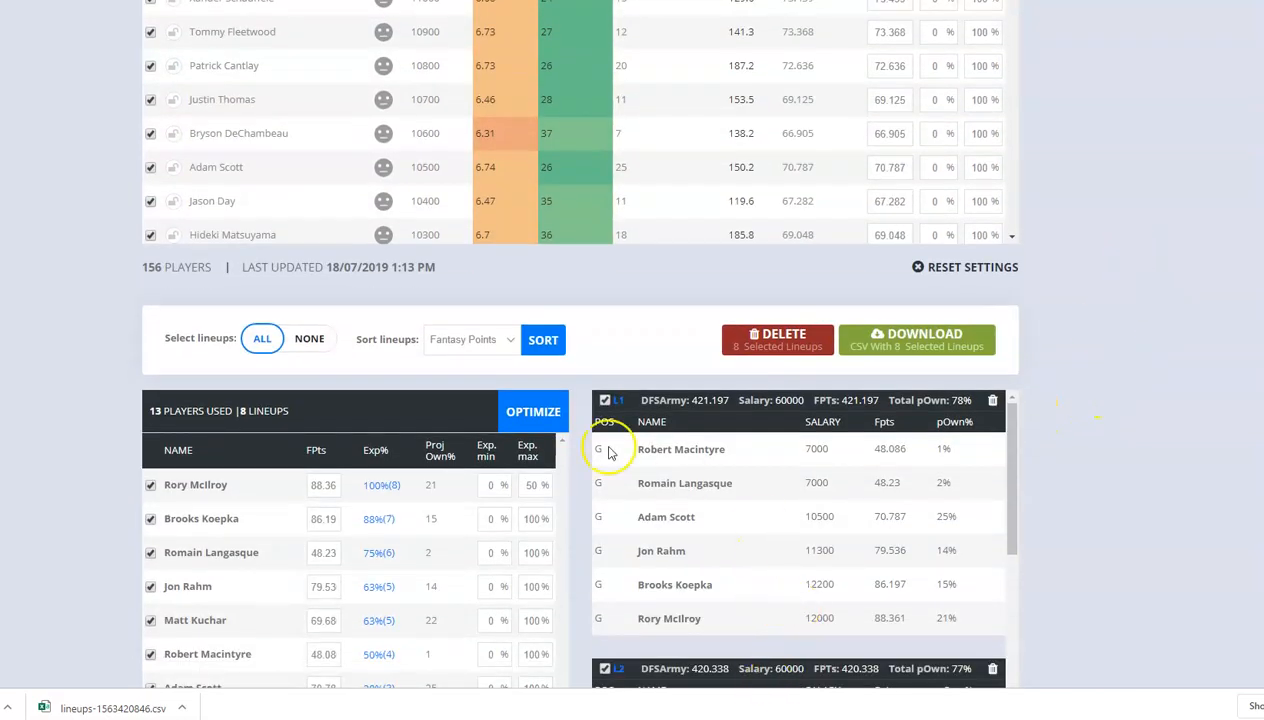
scroll(1052, 418, down, 3)
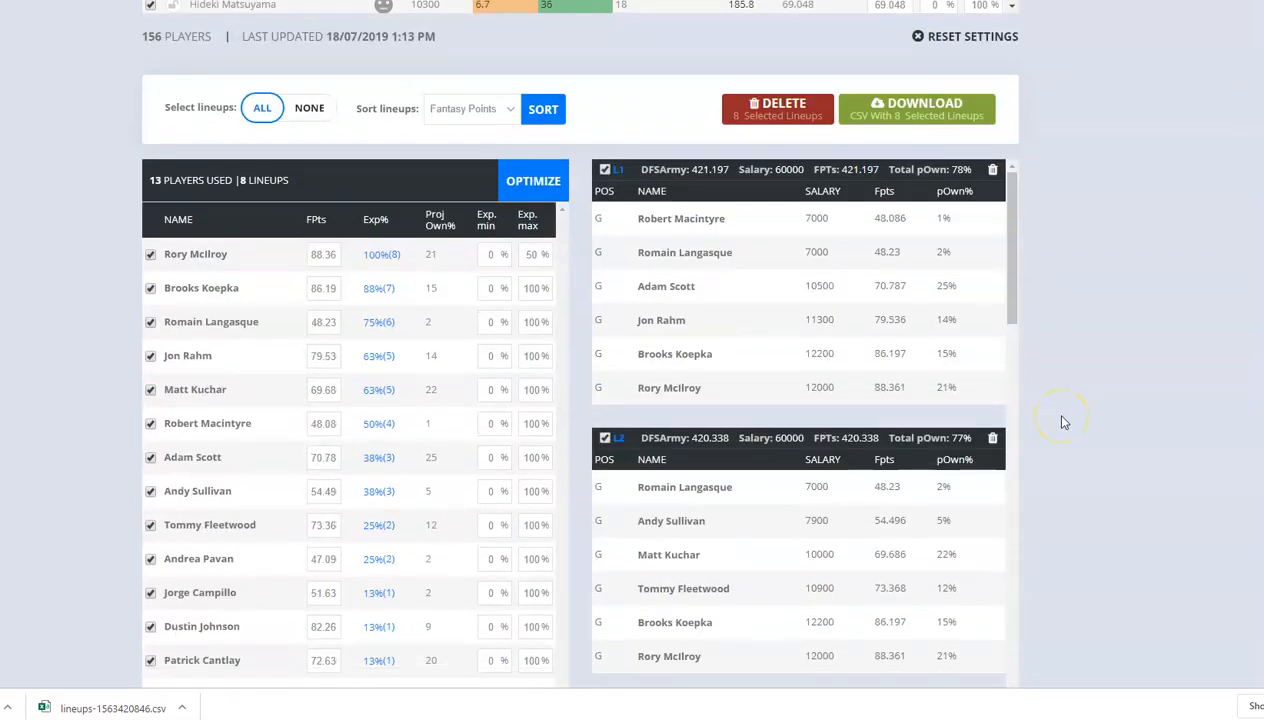
scroll(1063, 419, down, 1)
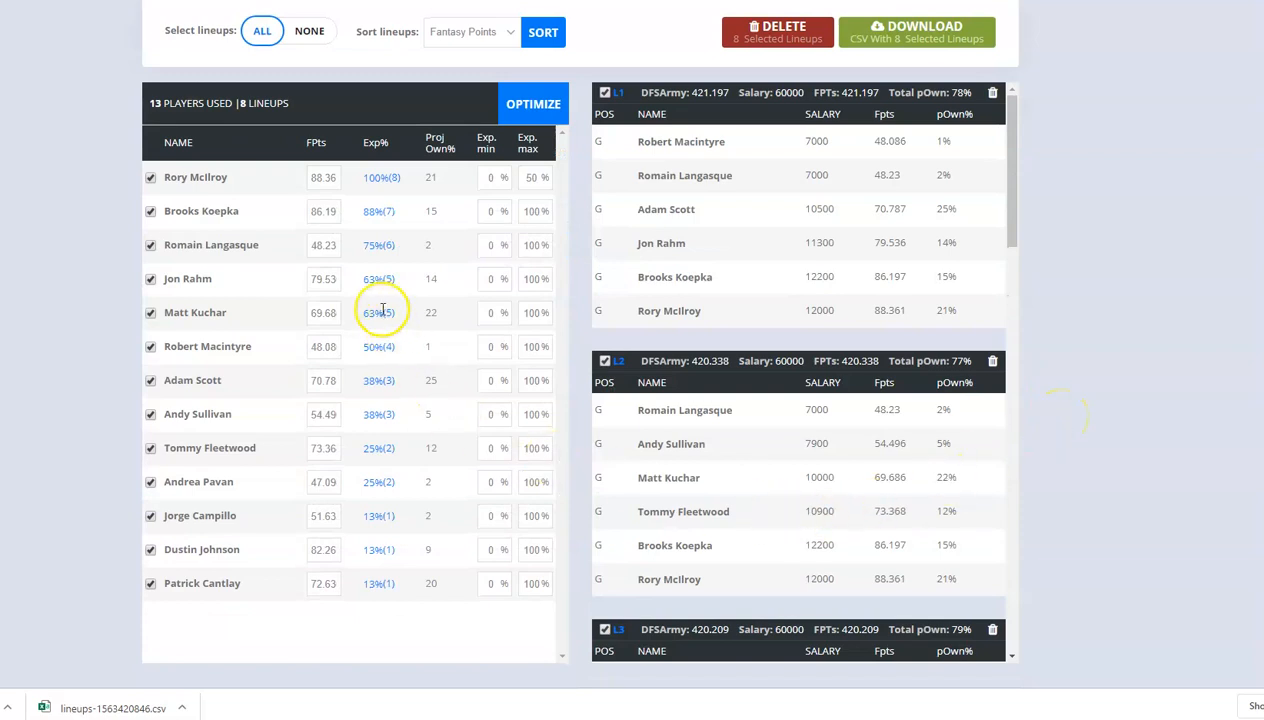
scroll(382, 312, up, 1)
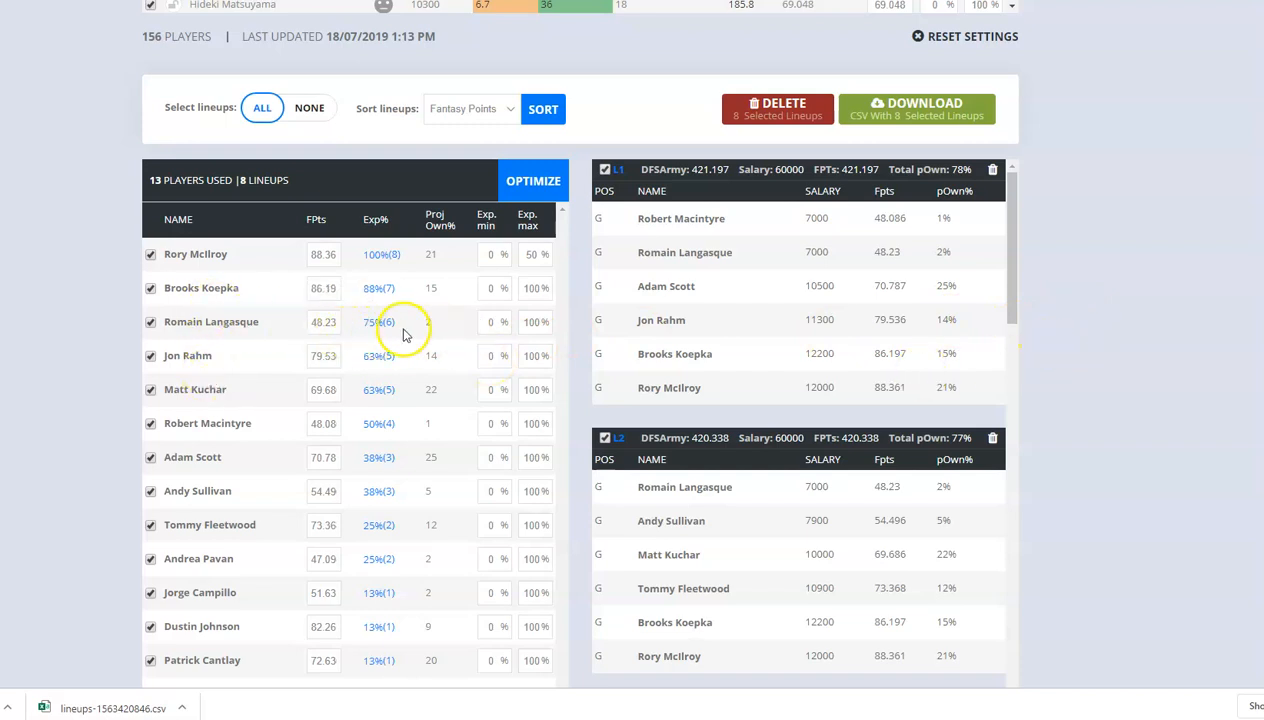
scroll(1168, 305, up, 2)
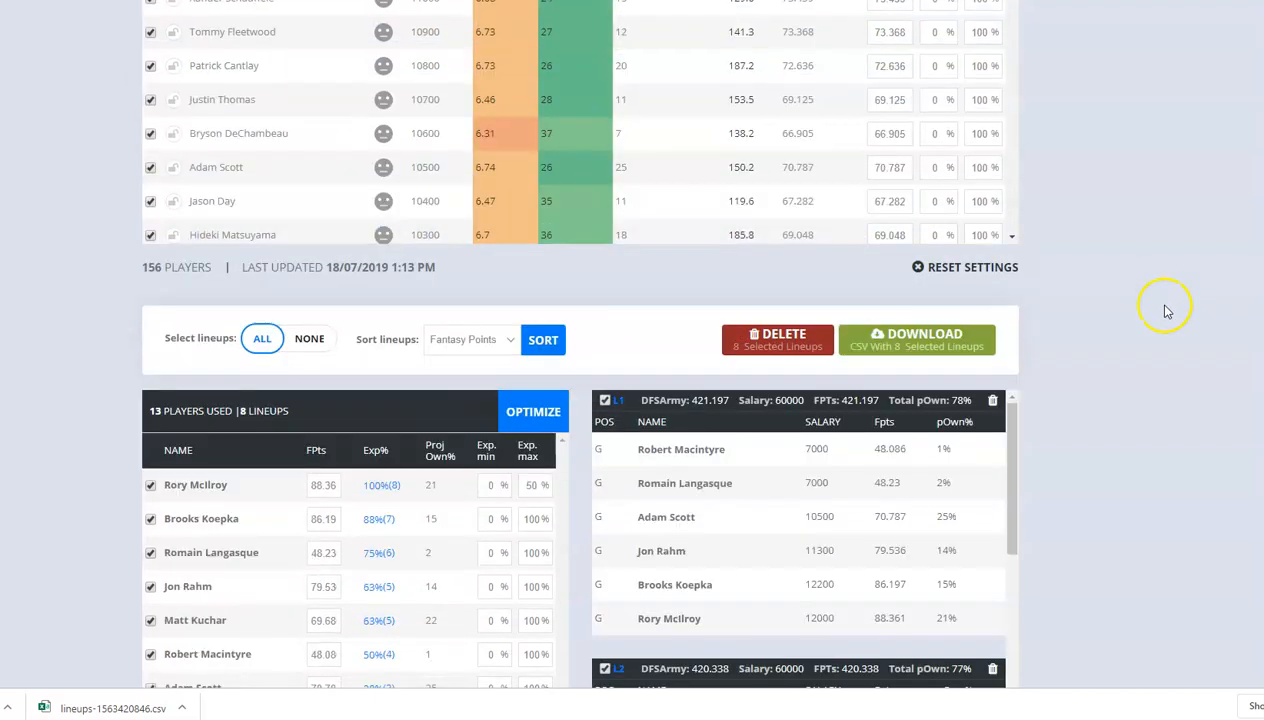
scroll(1164, 311, up, 4)
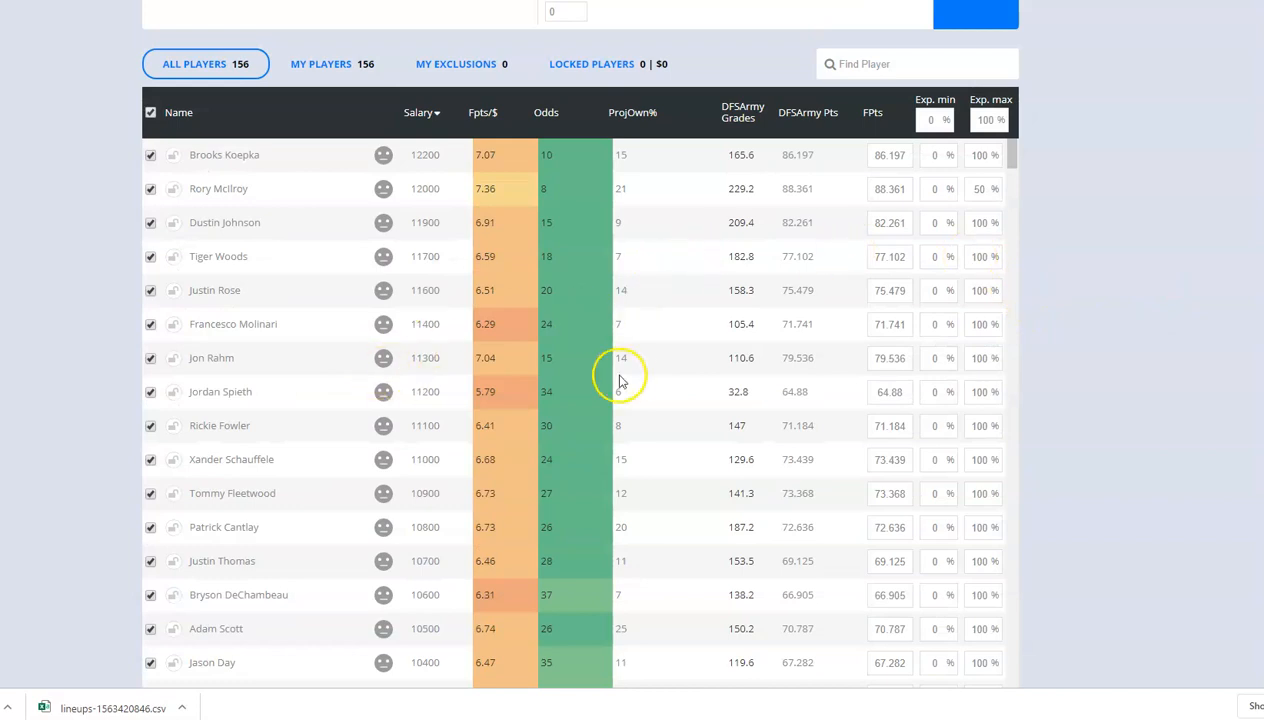
scroll(655, 377, down, 5)
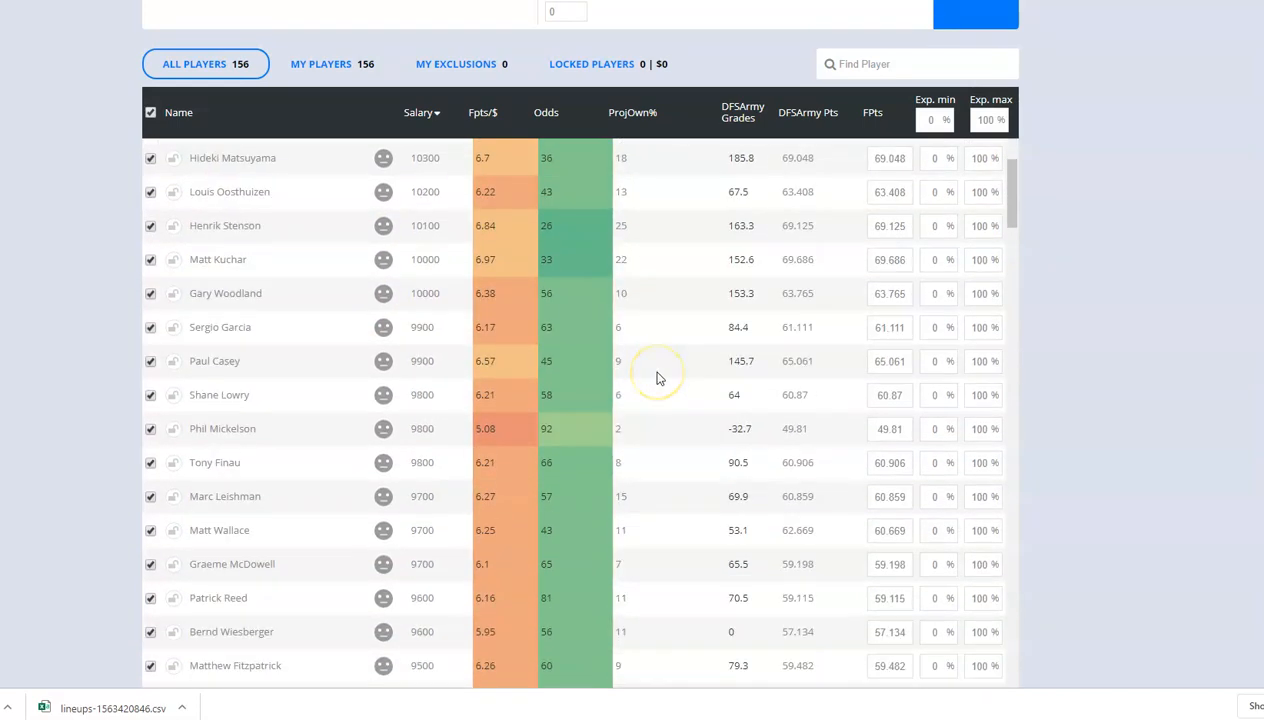
scroll(657, 377, up, 5)
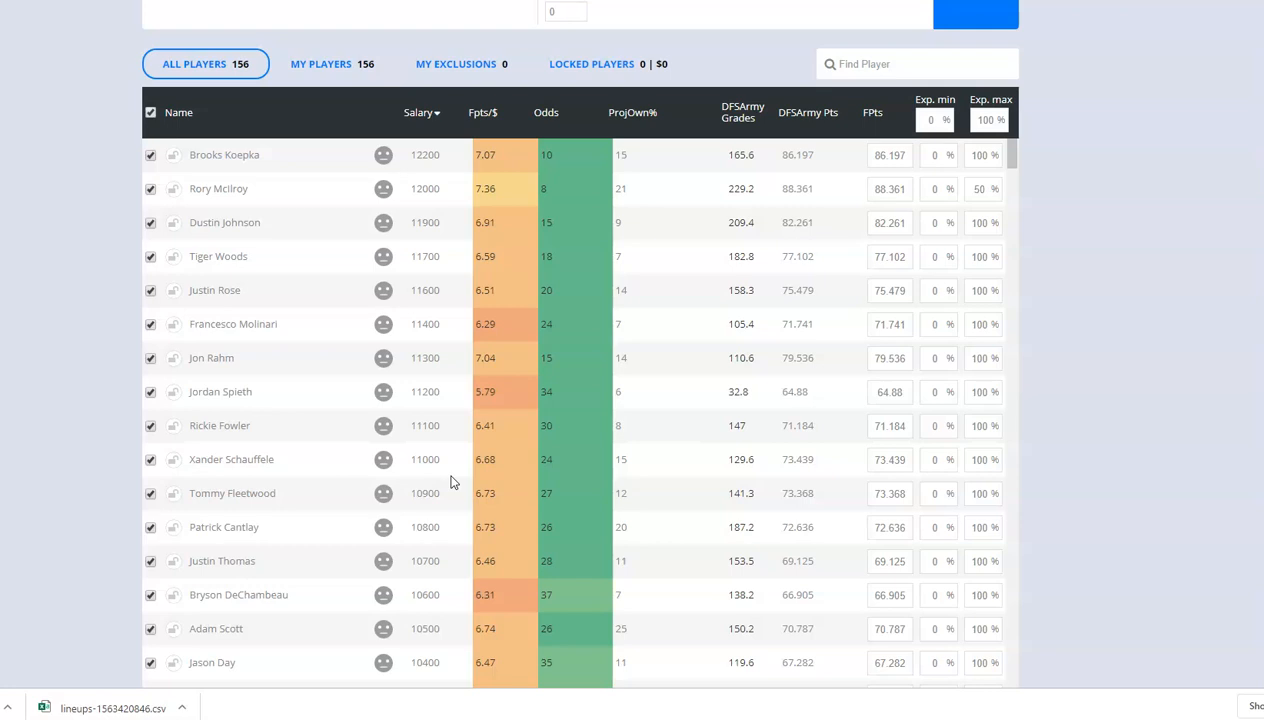
scroll(1052, 293, up, 5)
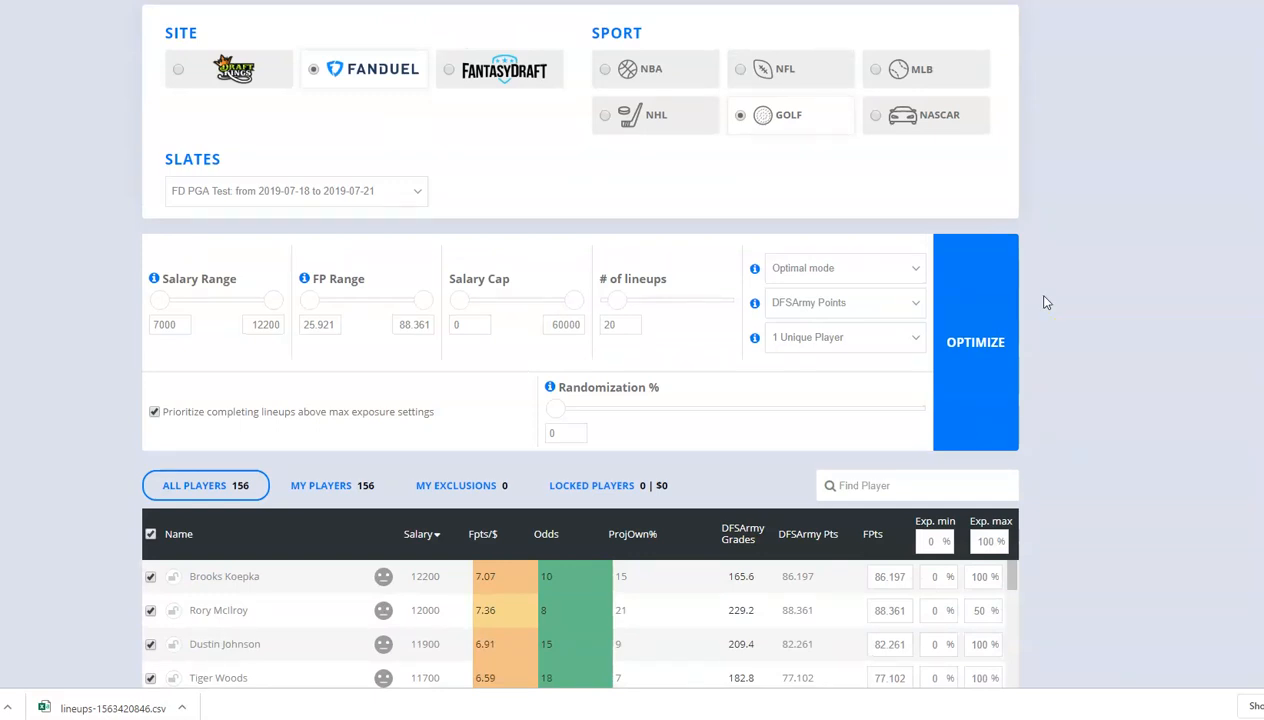
Lower Rory McIlroy's maximum exposure to 40% in the player pool.
double_click(982, 610)
text(40)
click(1044, 584)
scroll(1067, 565, down, 1)
click(1025, 577)
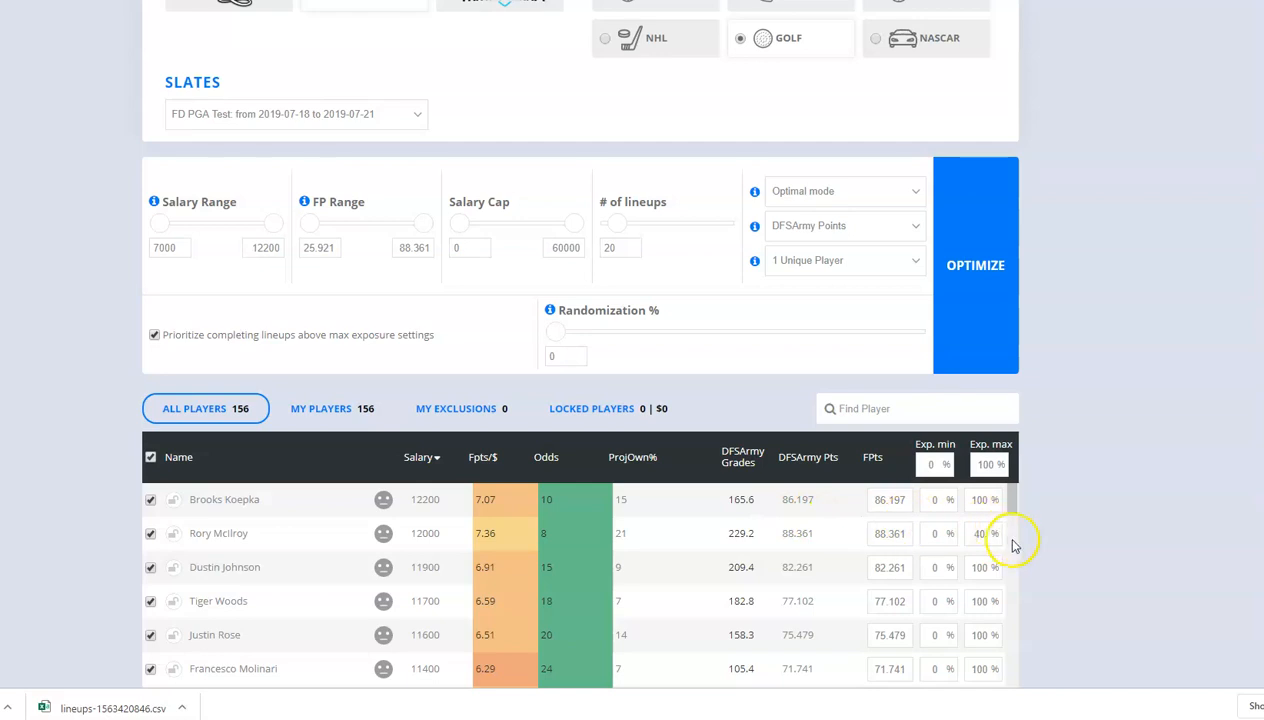
scroll(1050, 537, down, 1)
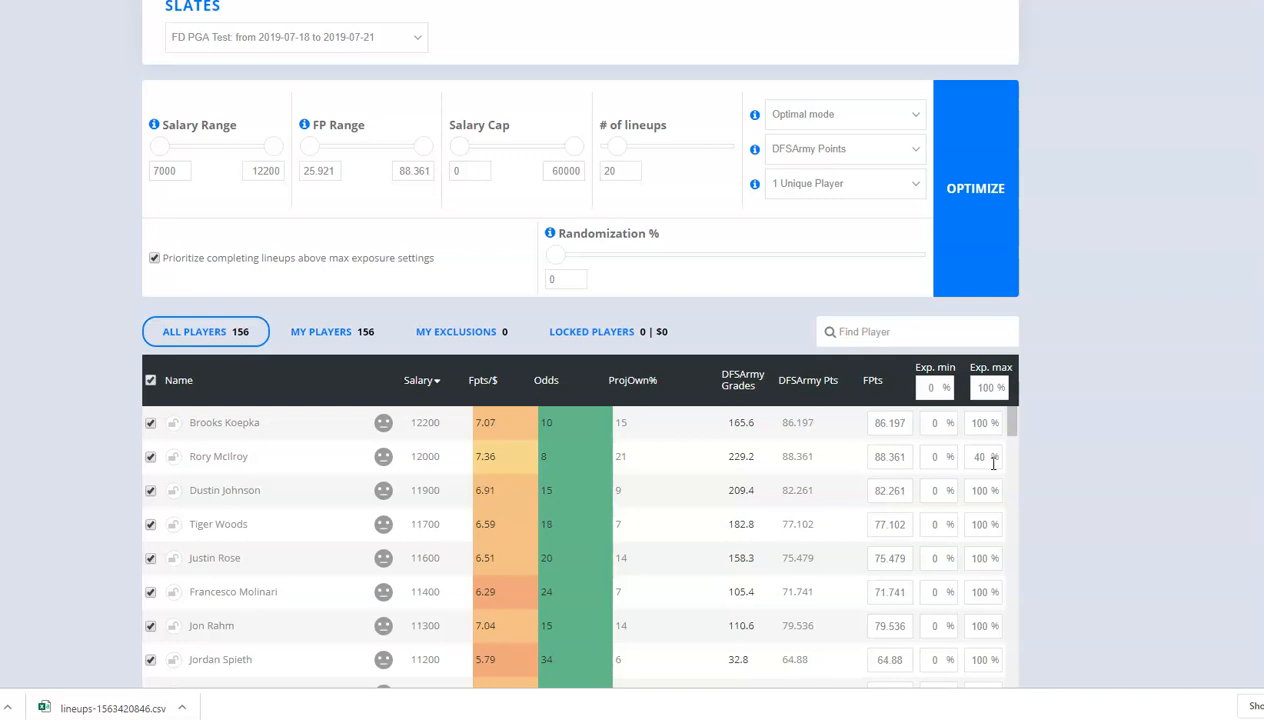
click(1060, 469)
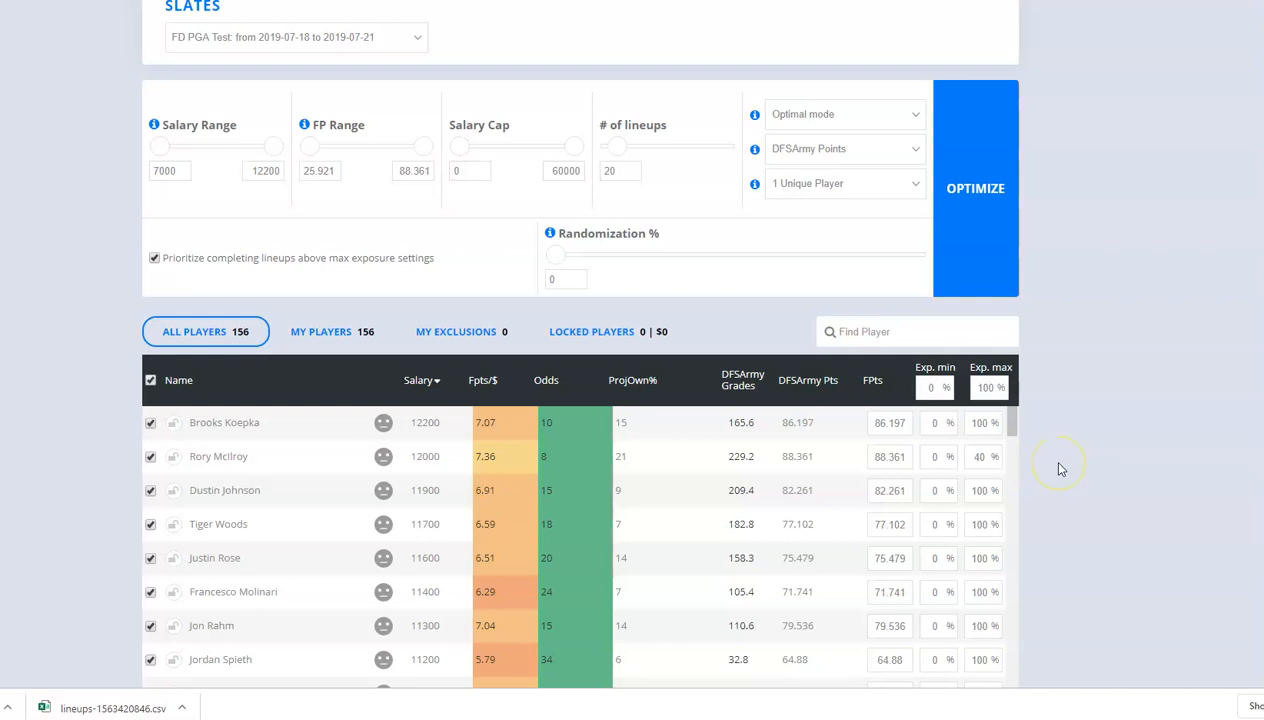
Reset the maximum exposure of all players to 100%.
click(985, 385)
text(100)
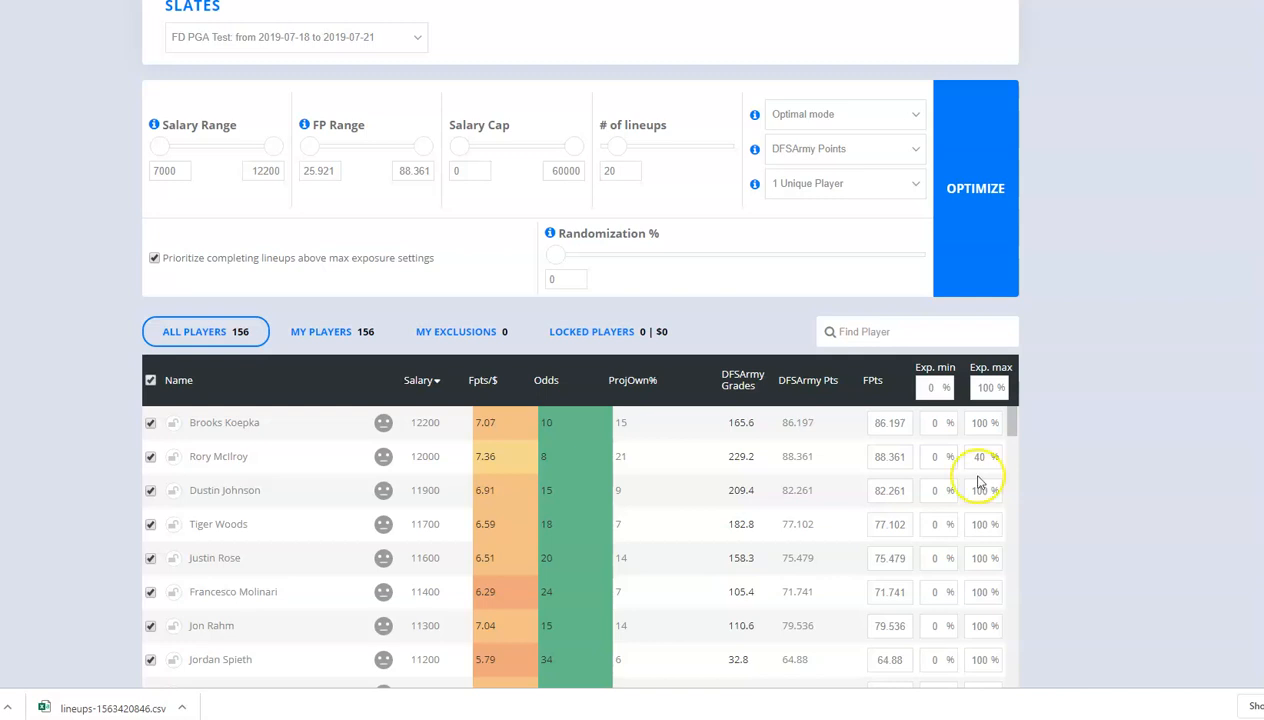
double_click(985, 387)
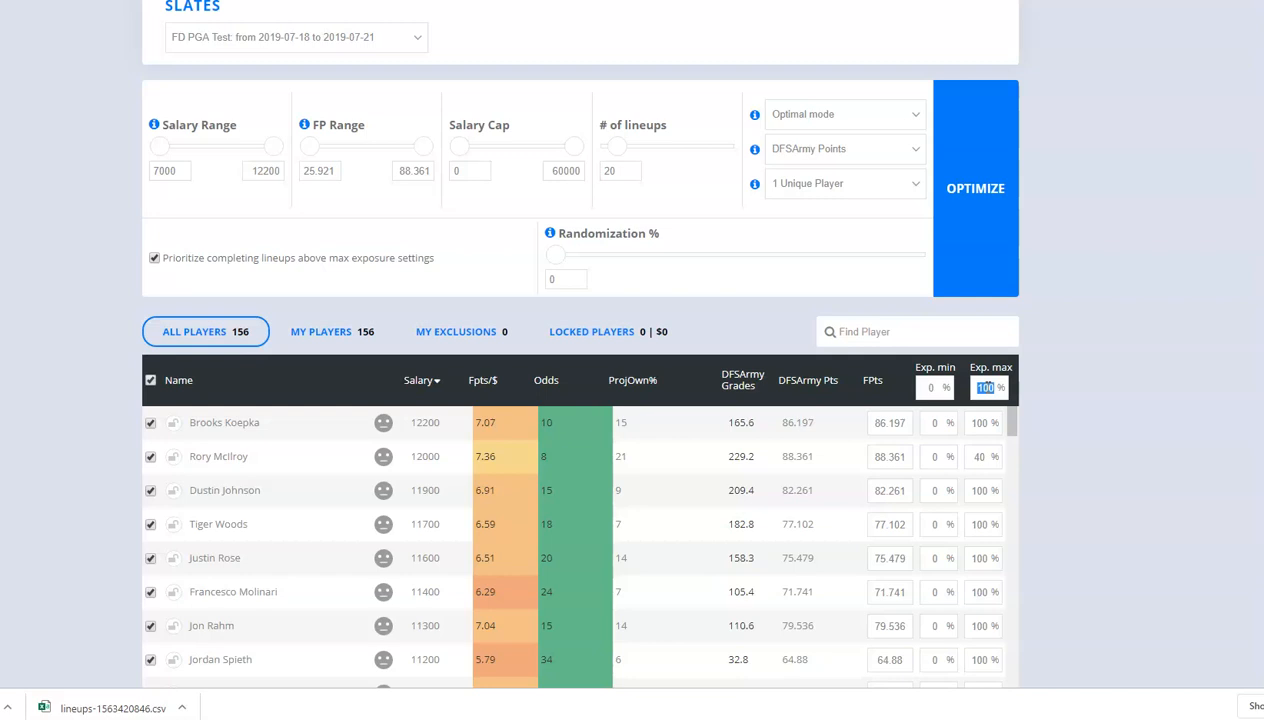
Switch the lineup mode to Tournament mode.
click(877, 114)
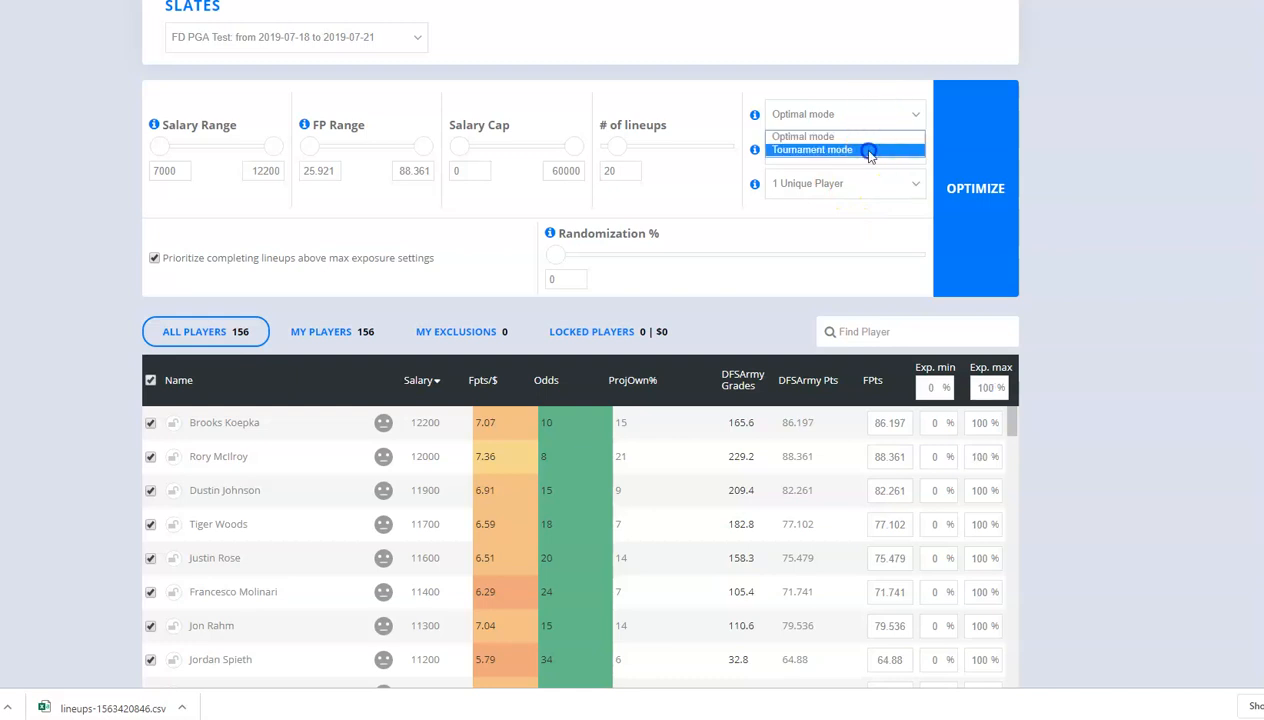
click(870, 150)
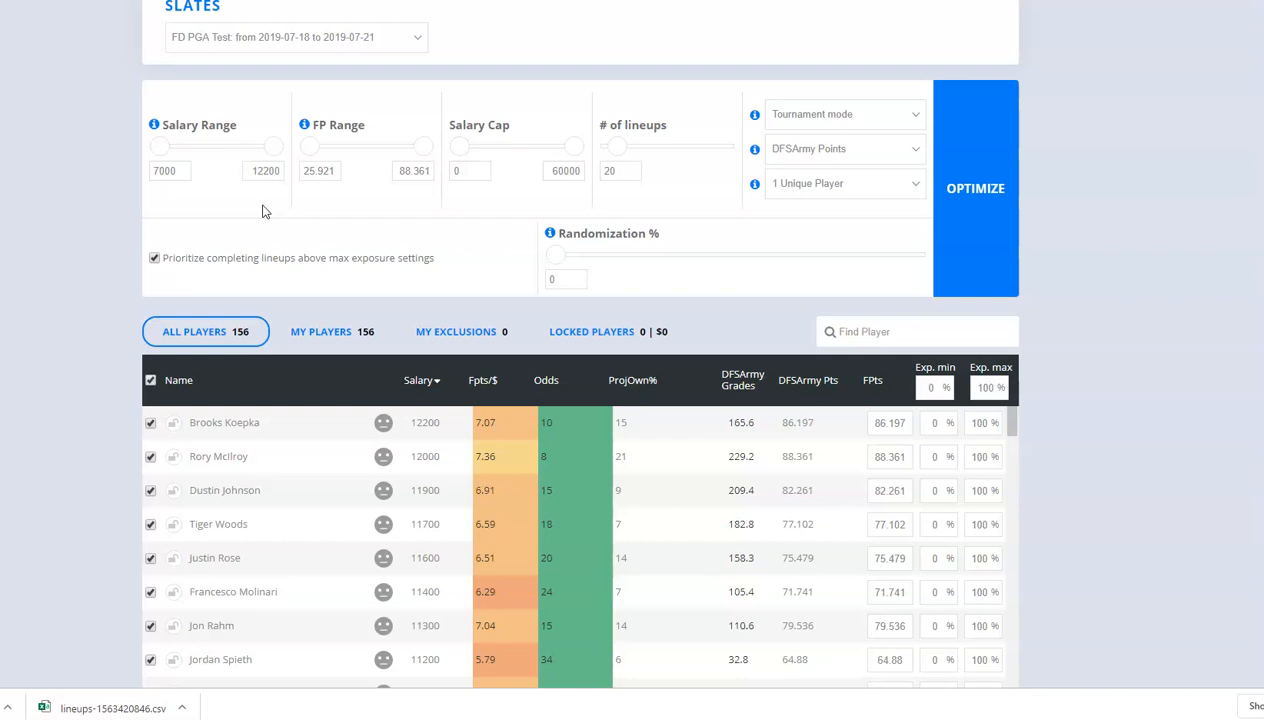
Set the maximum exposure of all players to 20% and turn off prioritizing completing lineups above max exposure settings.
double_click(982, 386)
text(20)
click(1110, 344)
click(155, 257)
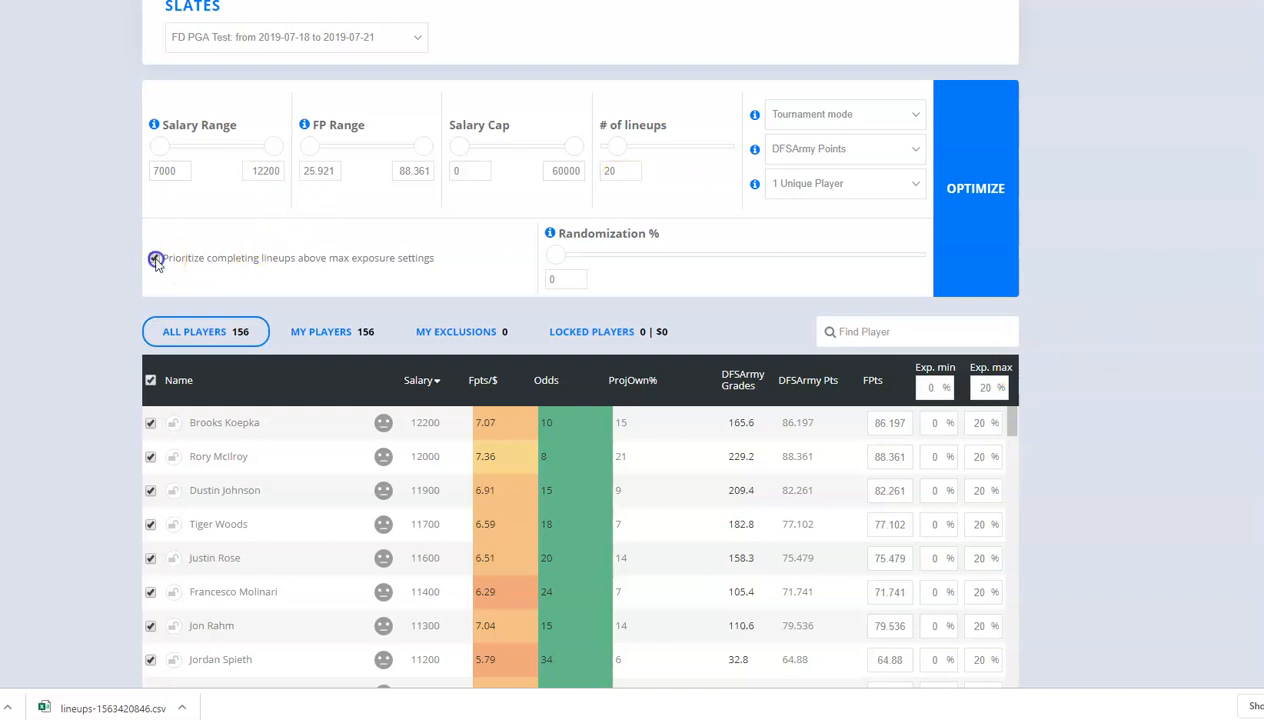
Try to generate 20 lineups with the 20% maximum exposure strictly enforced.
scroll(1045, 406, down, 5)
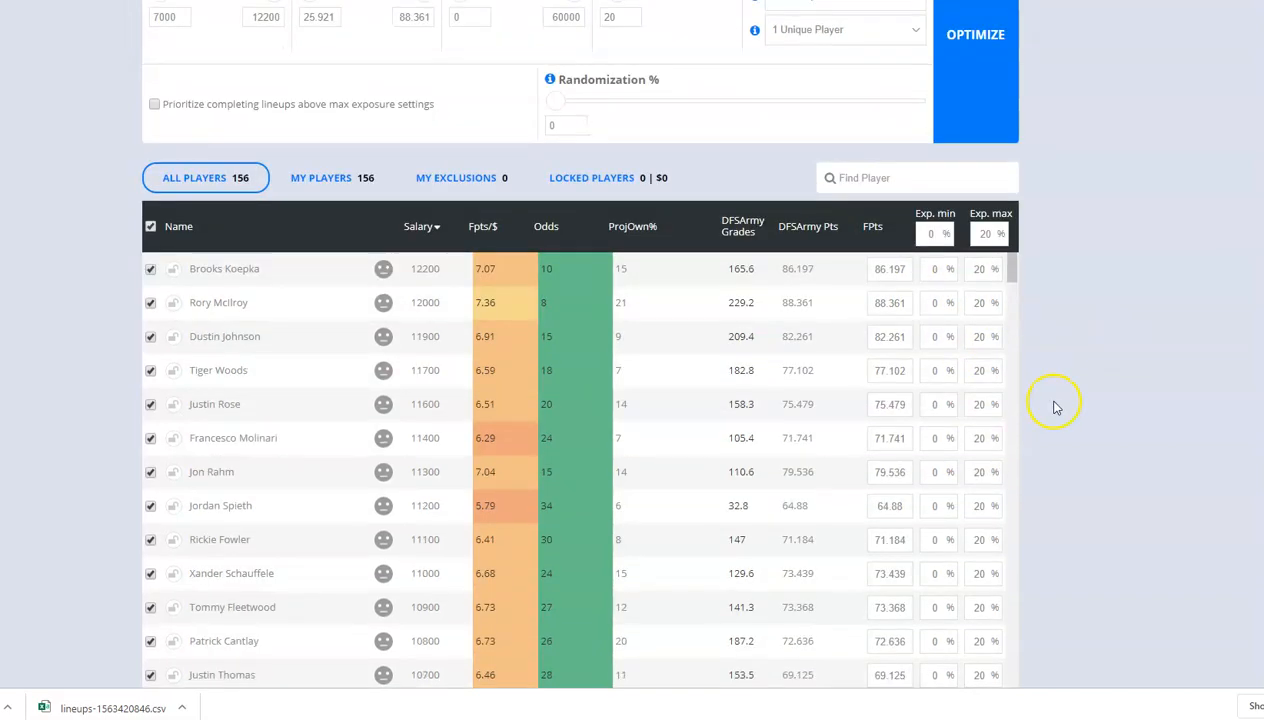
scroll(1038, 406, up, 6)
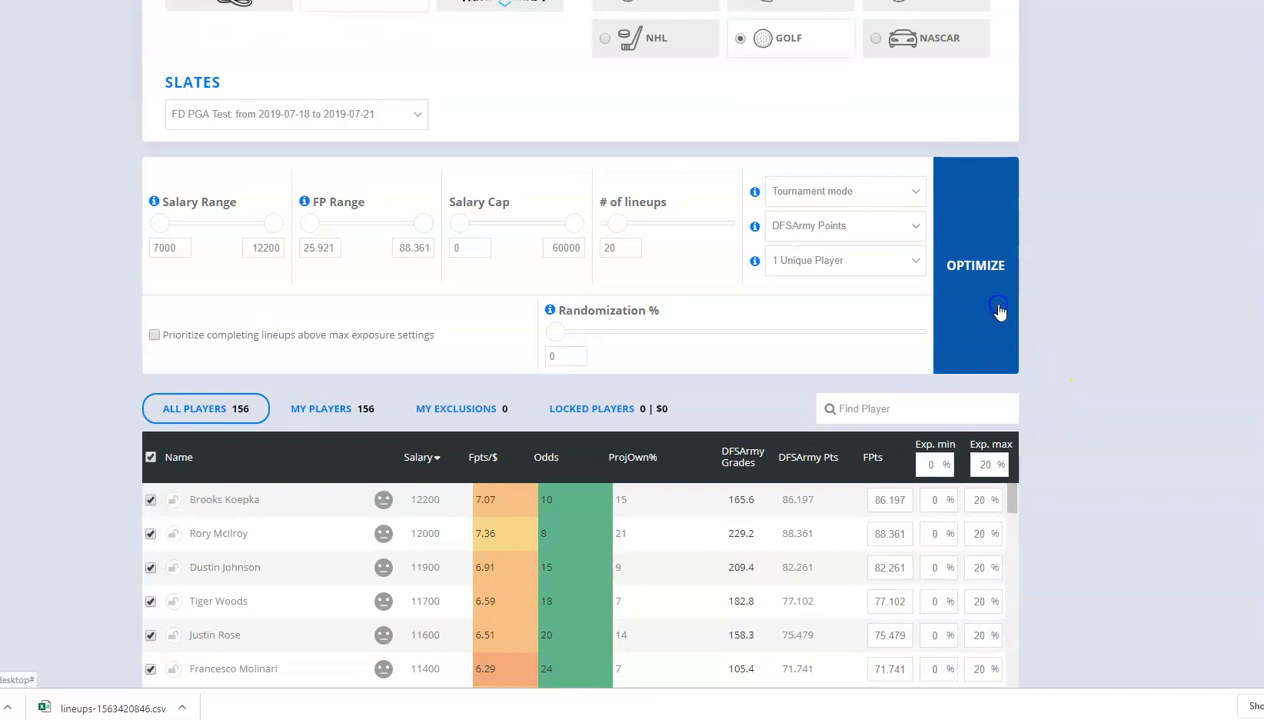
click(998, 312)
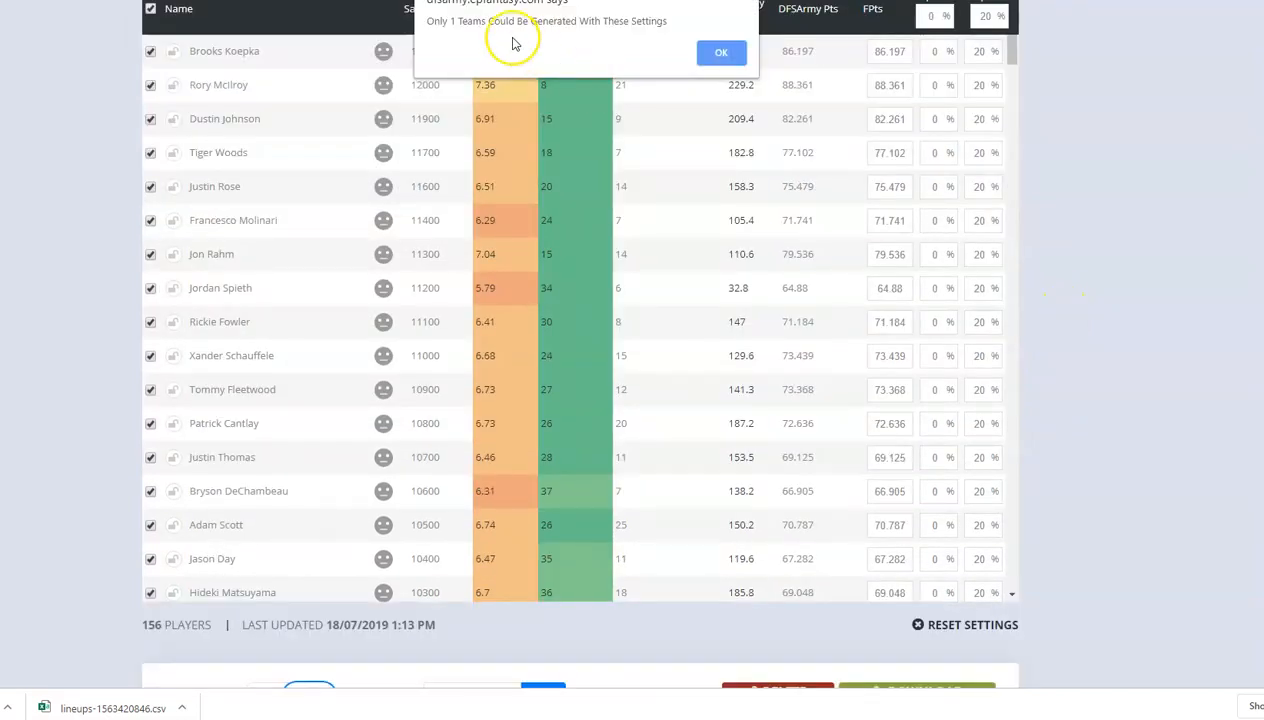
click(720, 54)
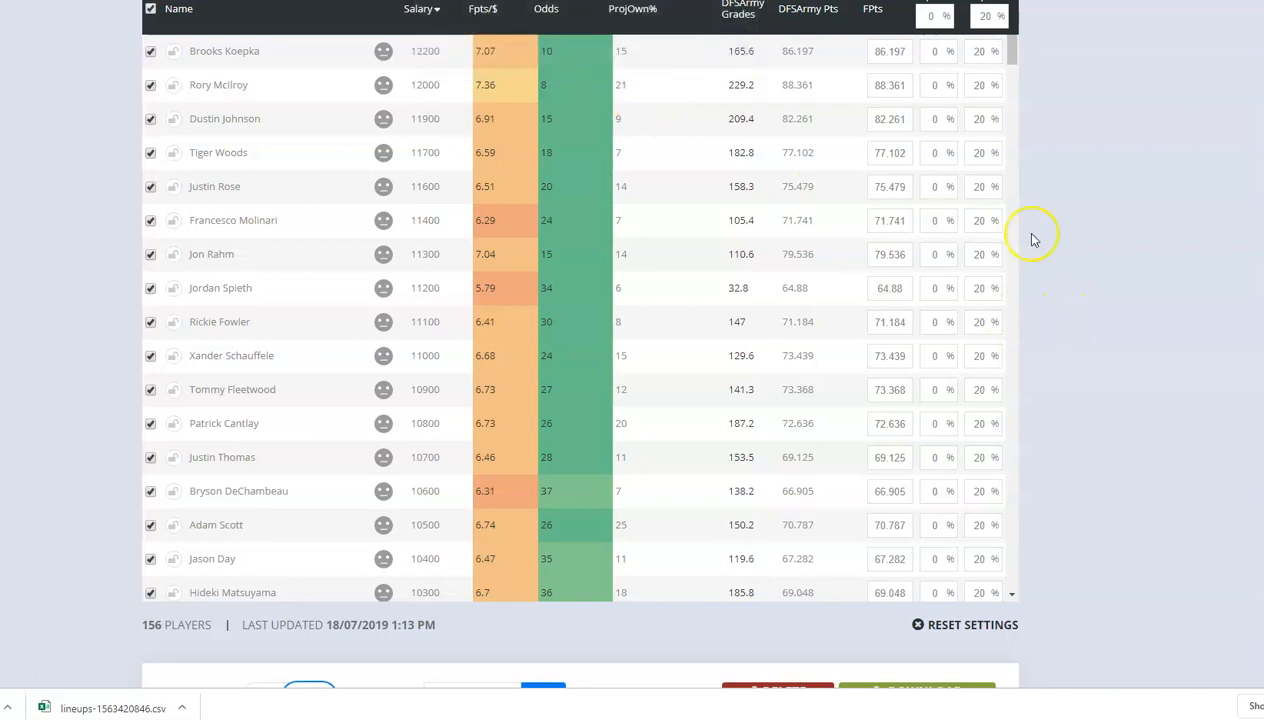
Turn on prioritizing completing lineups above max exposure settings, generate the 20 lineups again, and review each player's exposure.
scroll(1151, 288, up, 5)
click(155, 348)
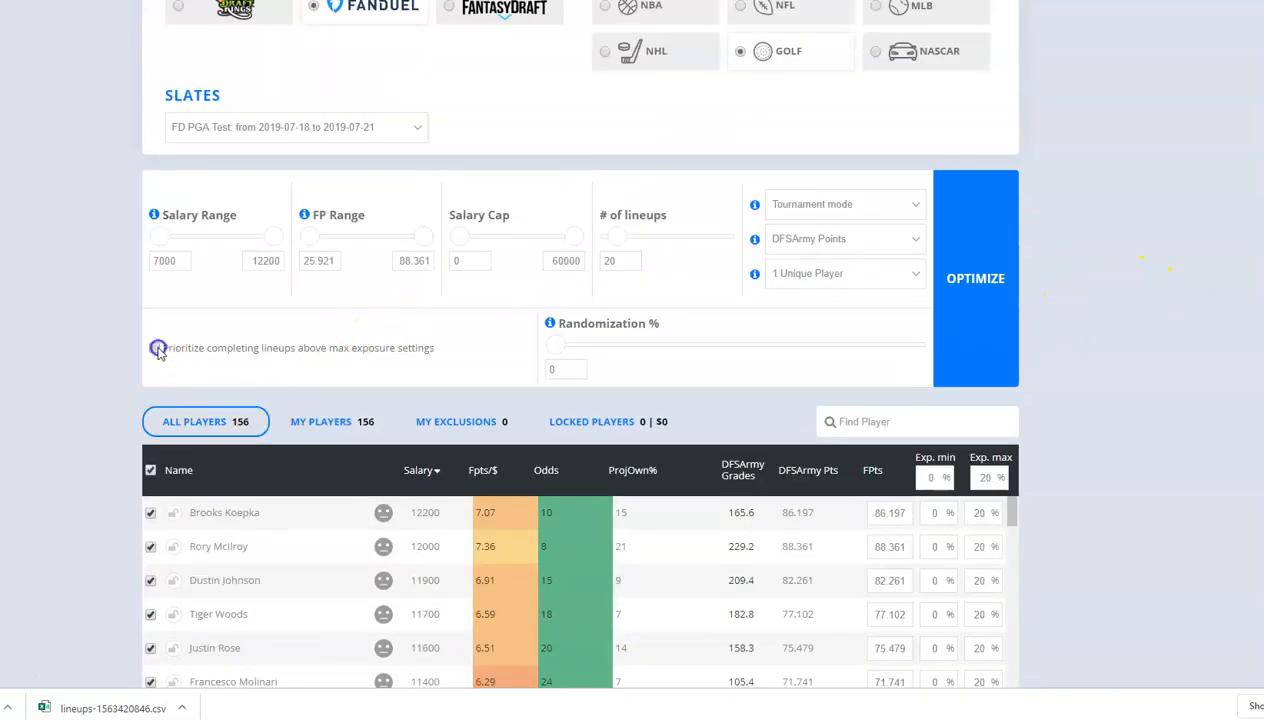
click(985, 309)
scroll(1135, 290, down, 5)
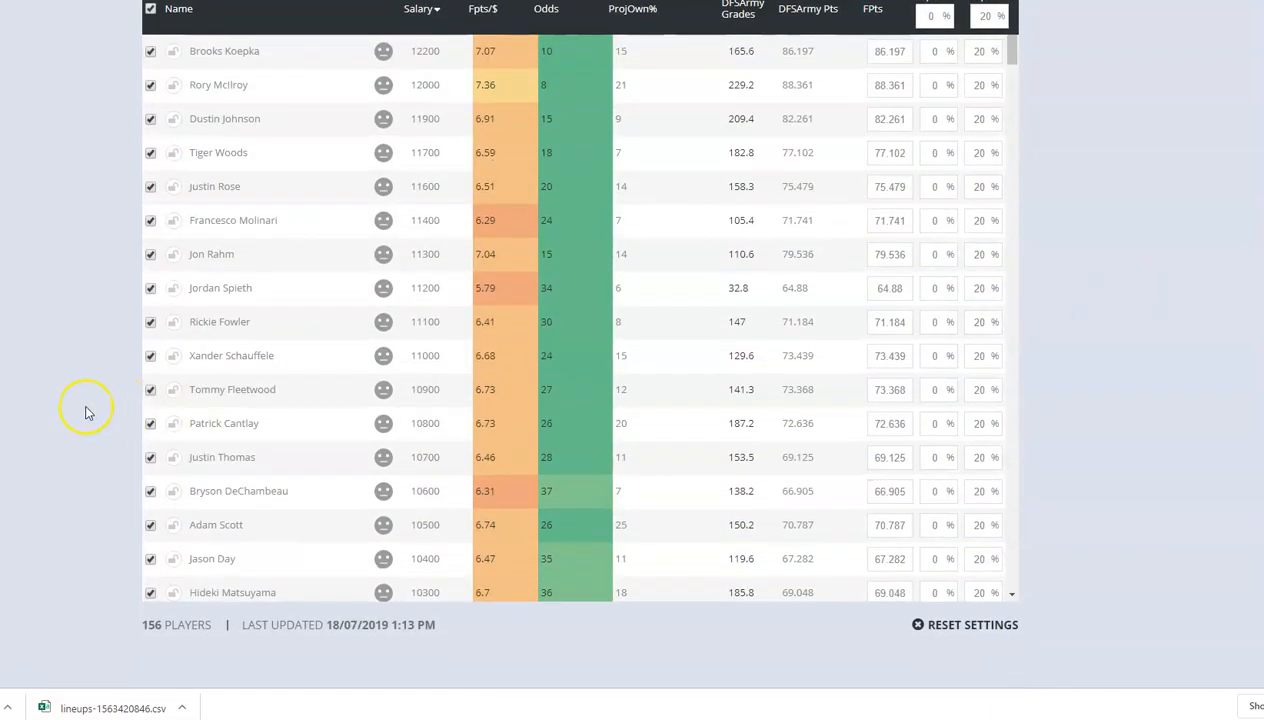
scroll(95, 400, down, 6)
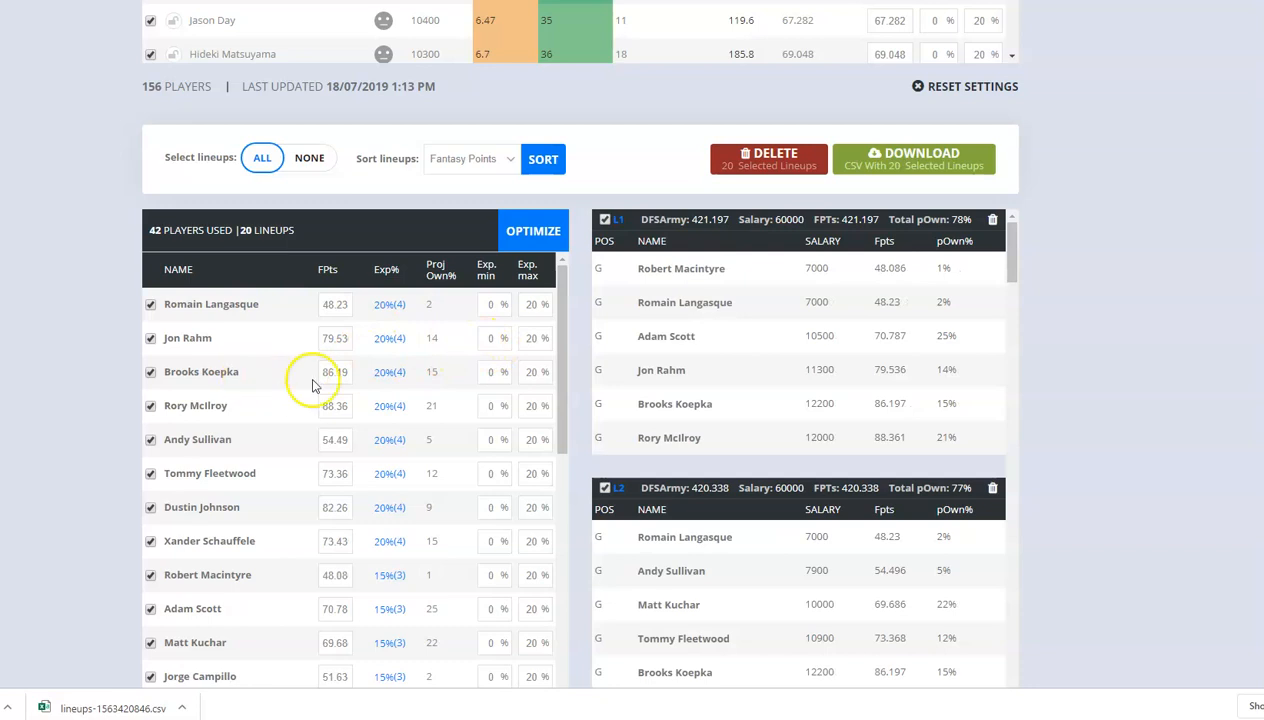
scroll(403, 429, down, 3)
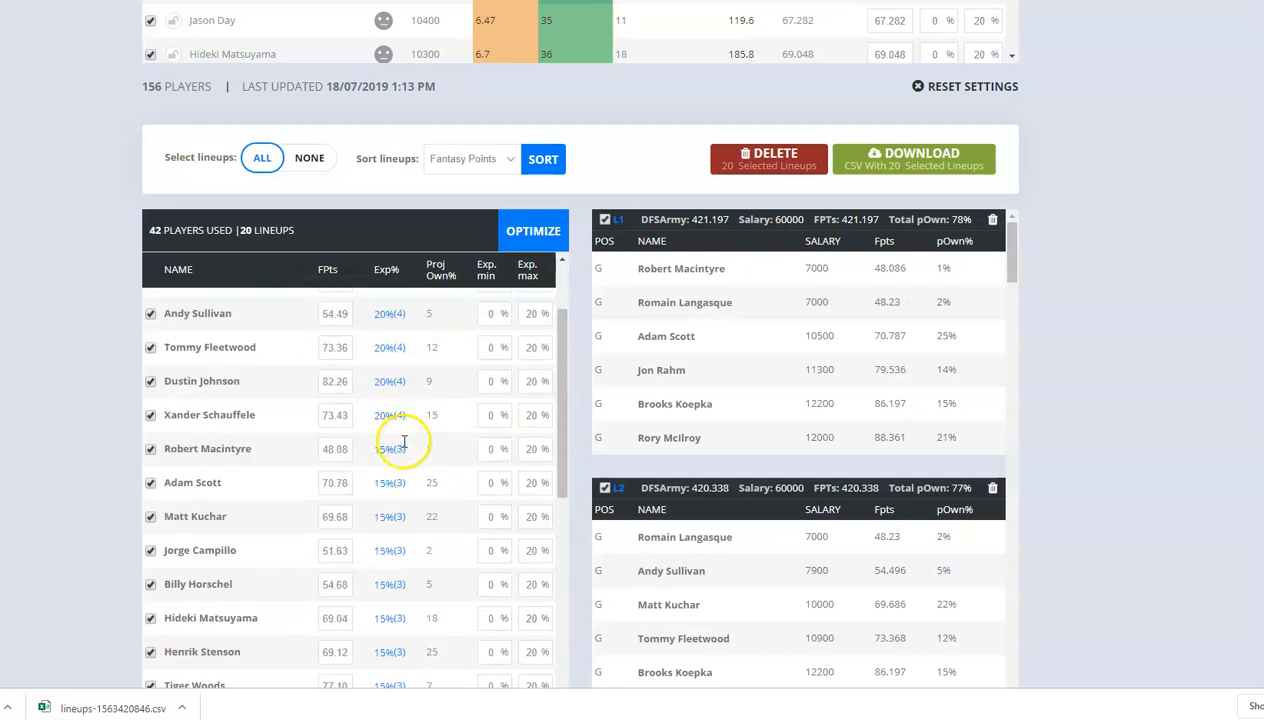
scroll(409, 455, up, 3)
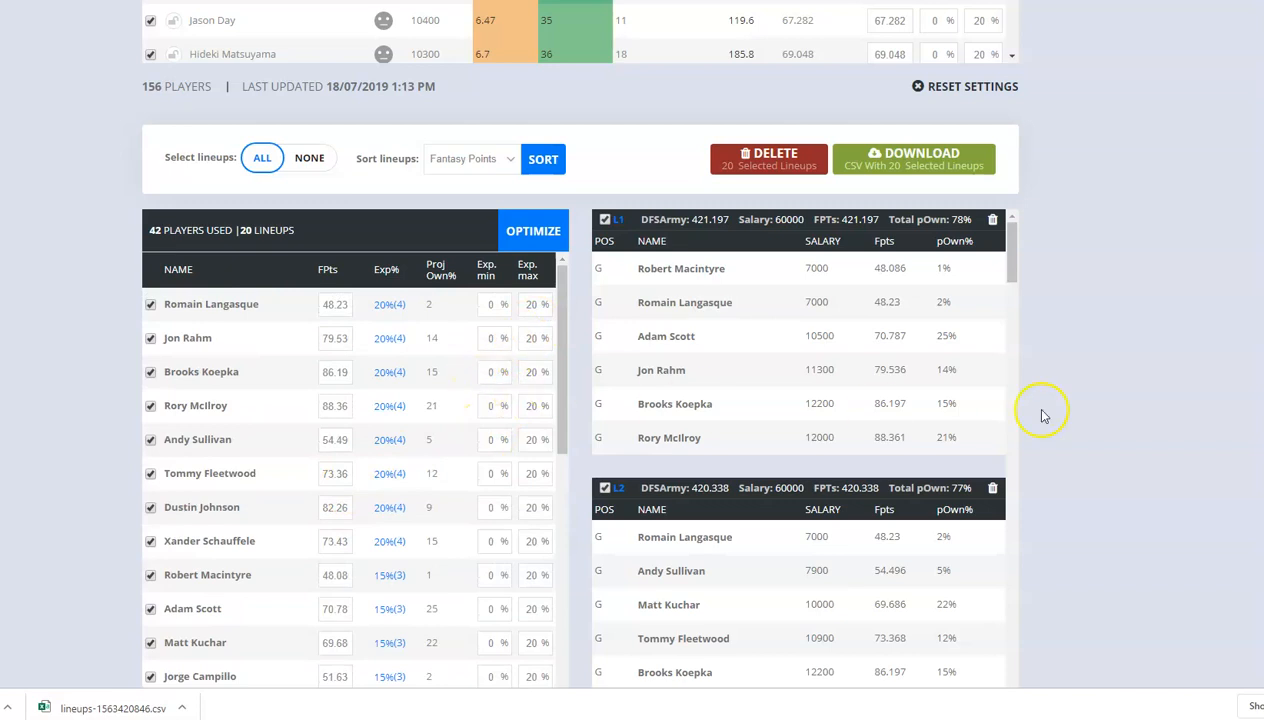
Read the explanation of the Randomization % setting.
scroll(1104, 413, up, 1)
scroll(1104, 413, up, 7)
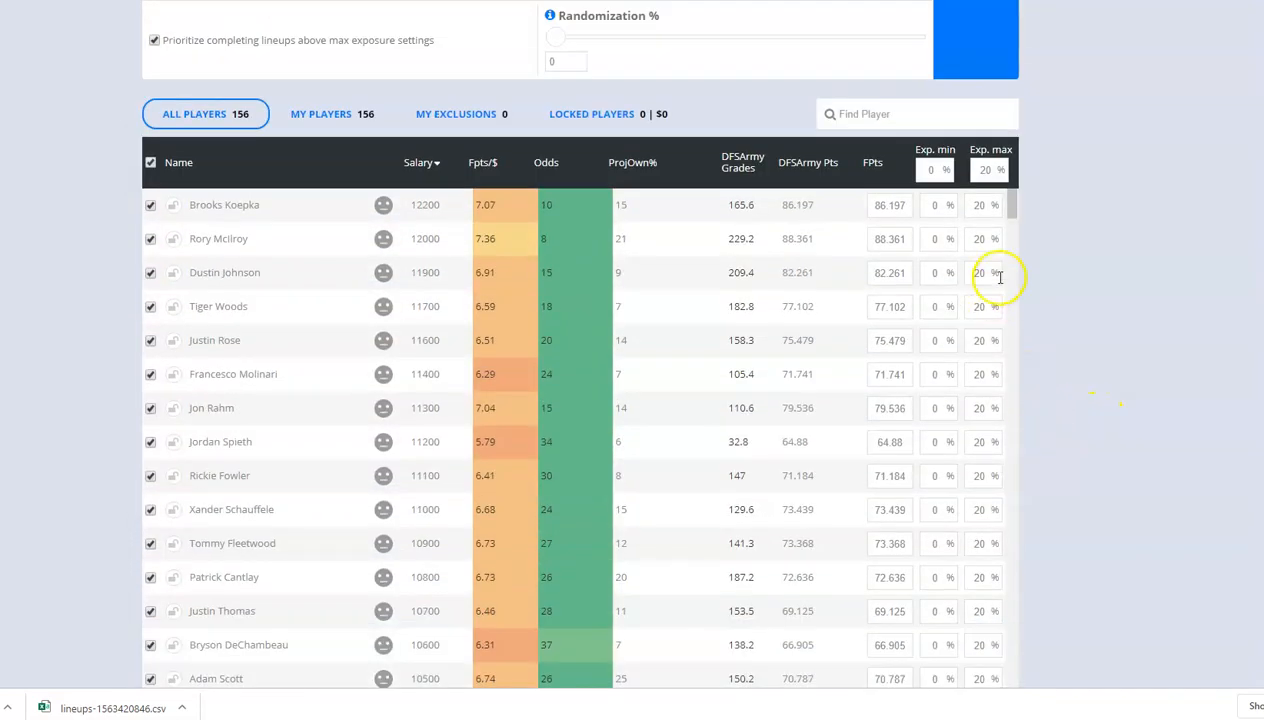
scroll(825, 360, up, 1)
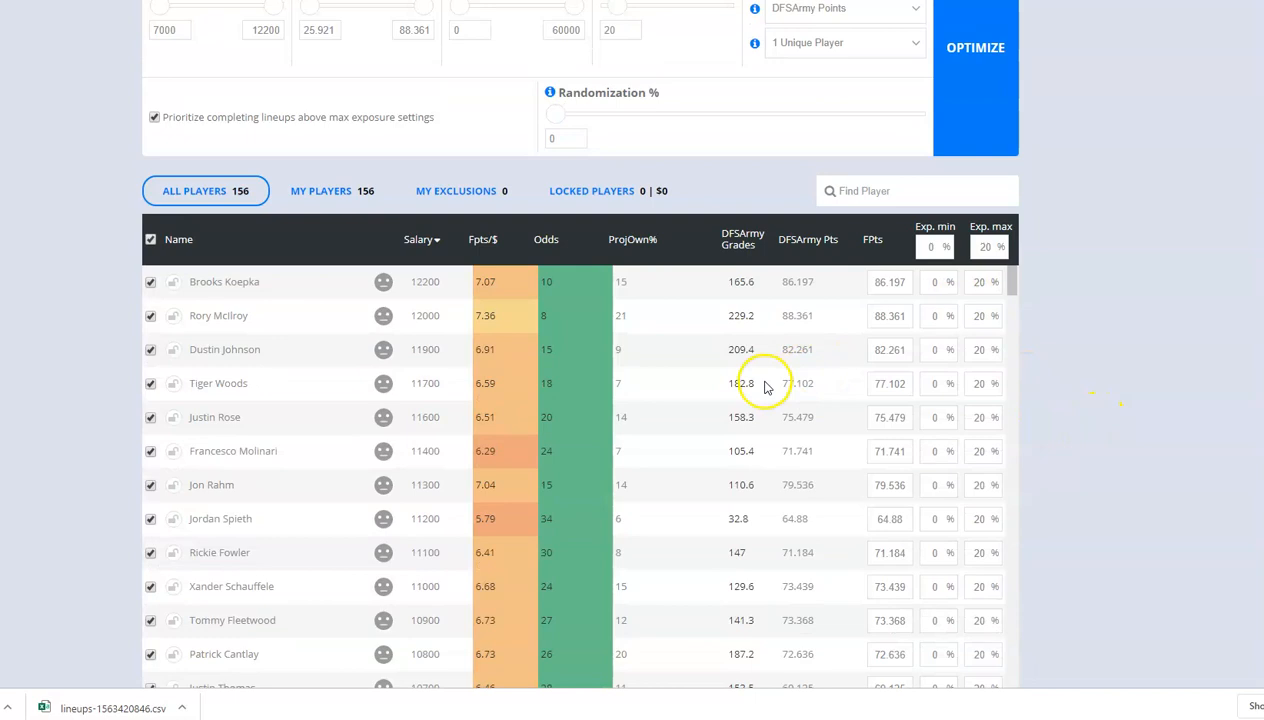
scroll(563, 280, up, 1)
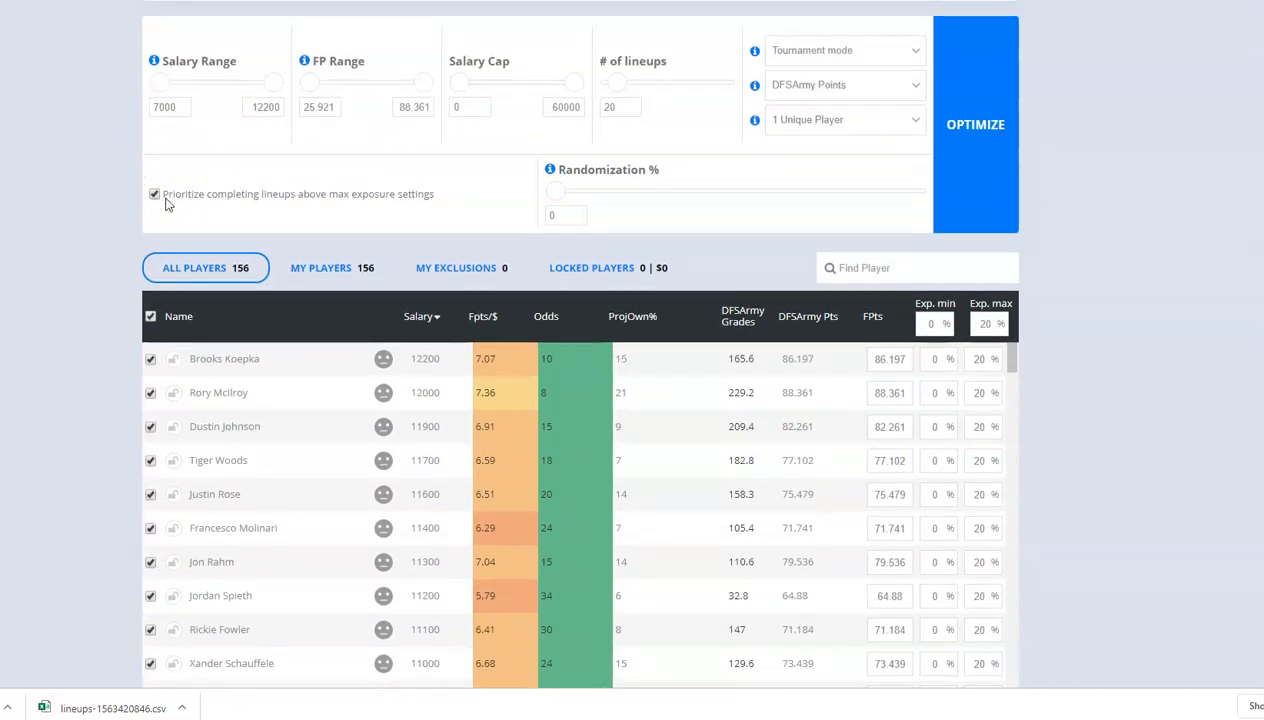
mouse_move(551, 173)
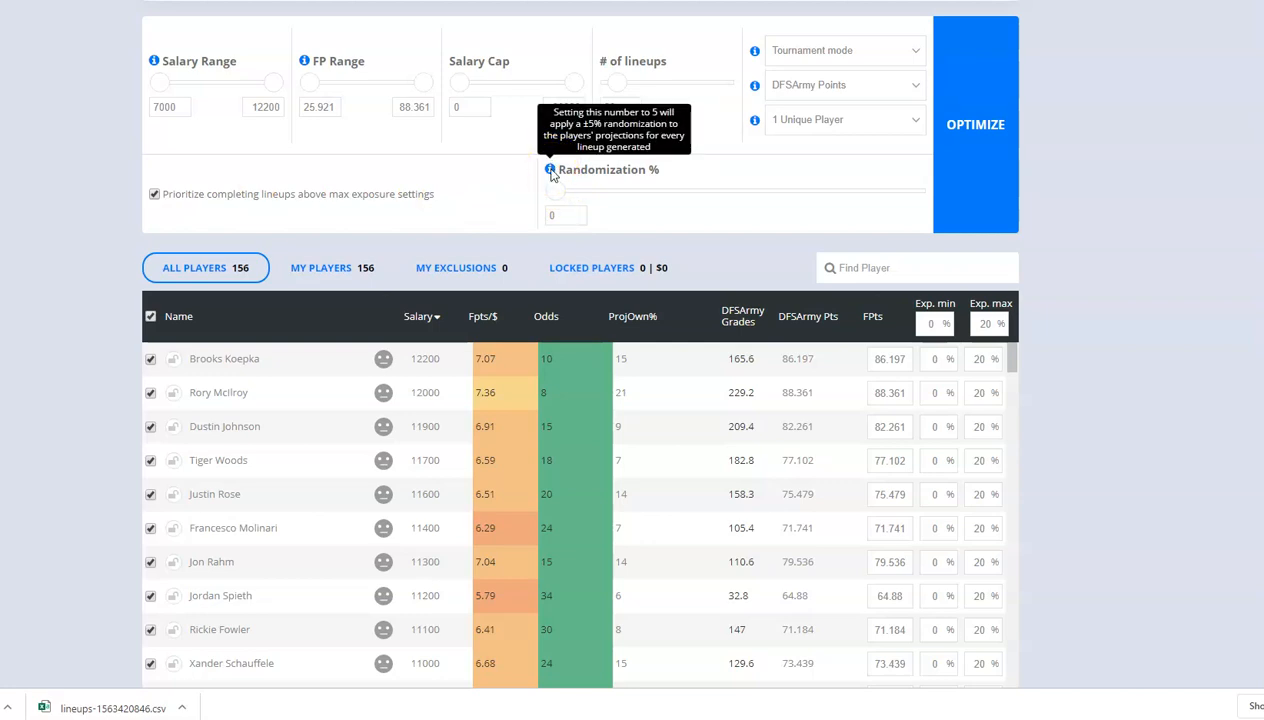
click(520, 205)
click(549, 213)
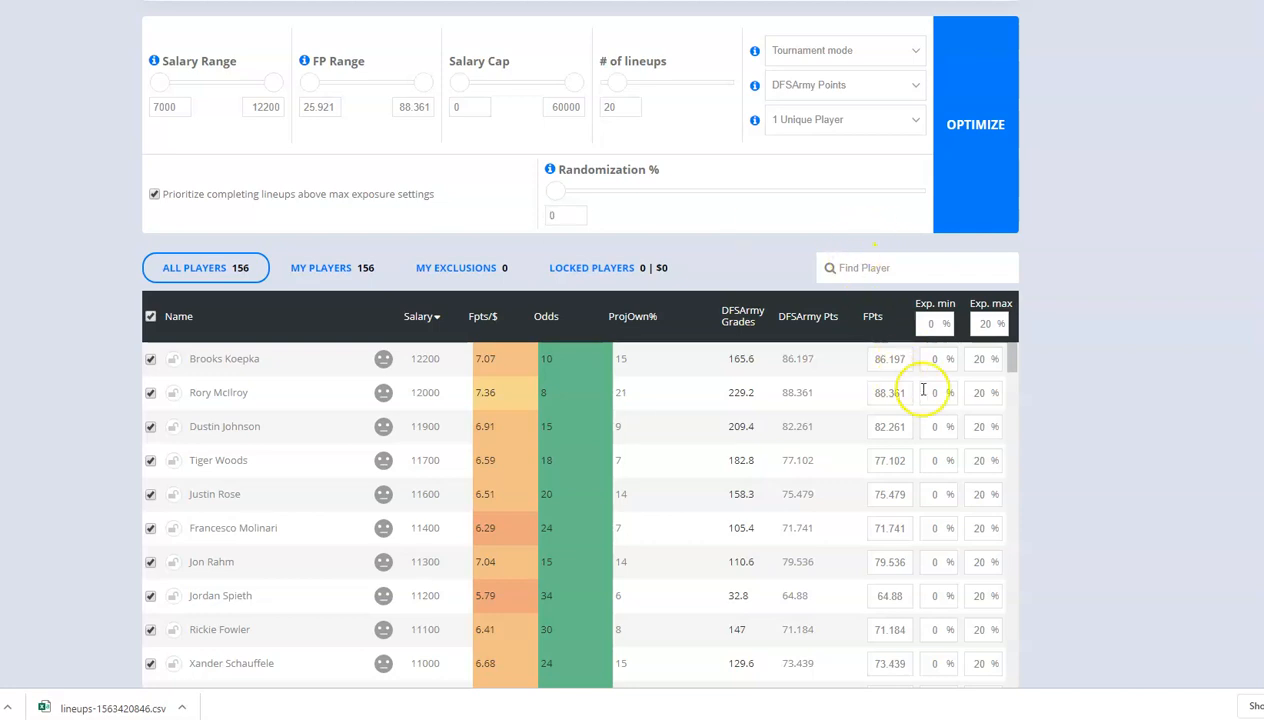
Examine the DFSArmy Pts and FPts projections of the golfers in the player pool.
scroll(1012, 313, down, 1)
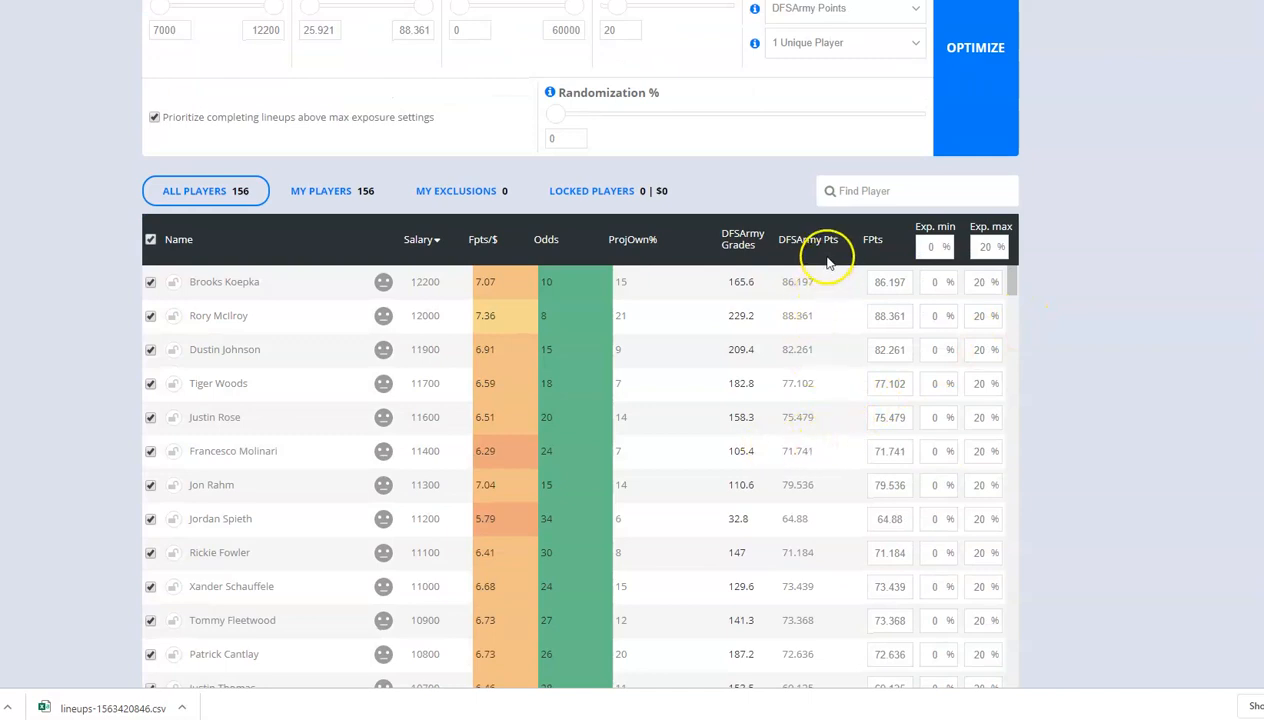
scroll(816, 285, down, 1)
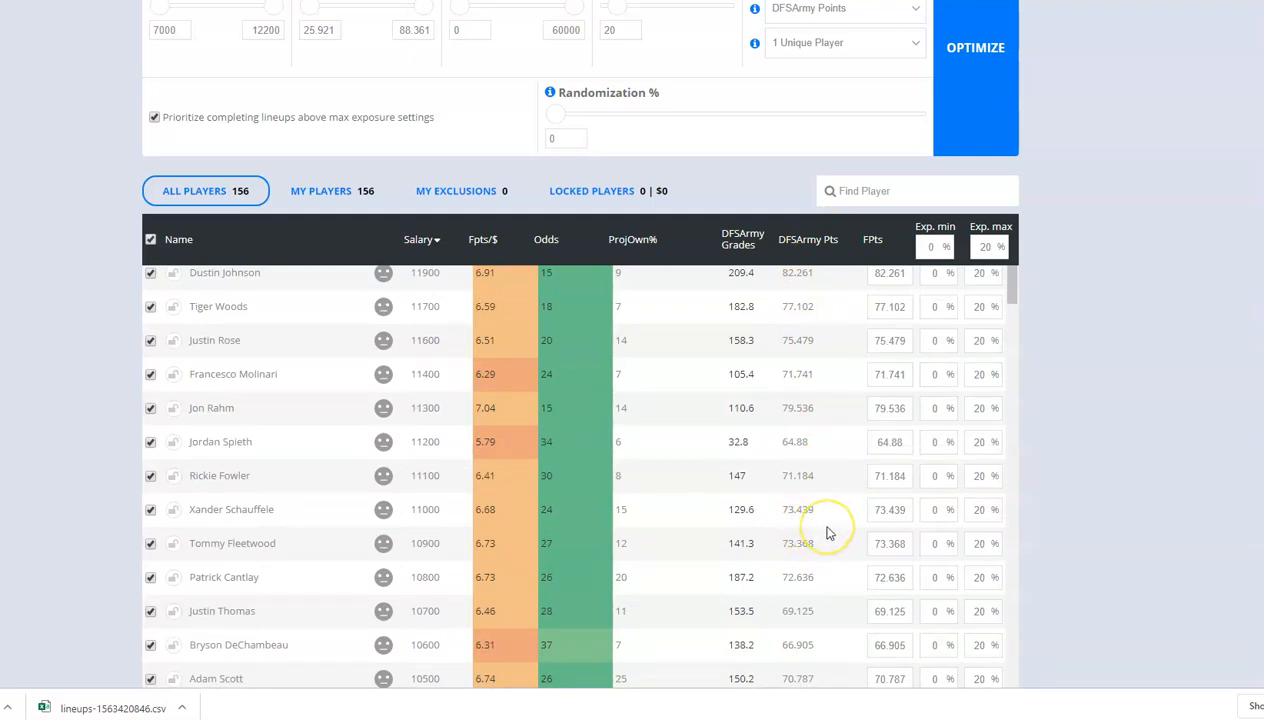
scroll(827, 533, down, 3)
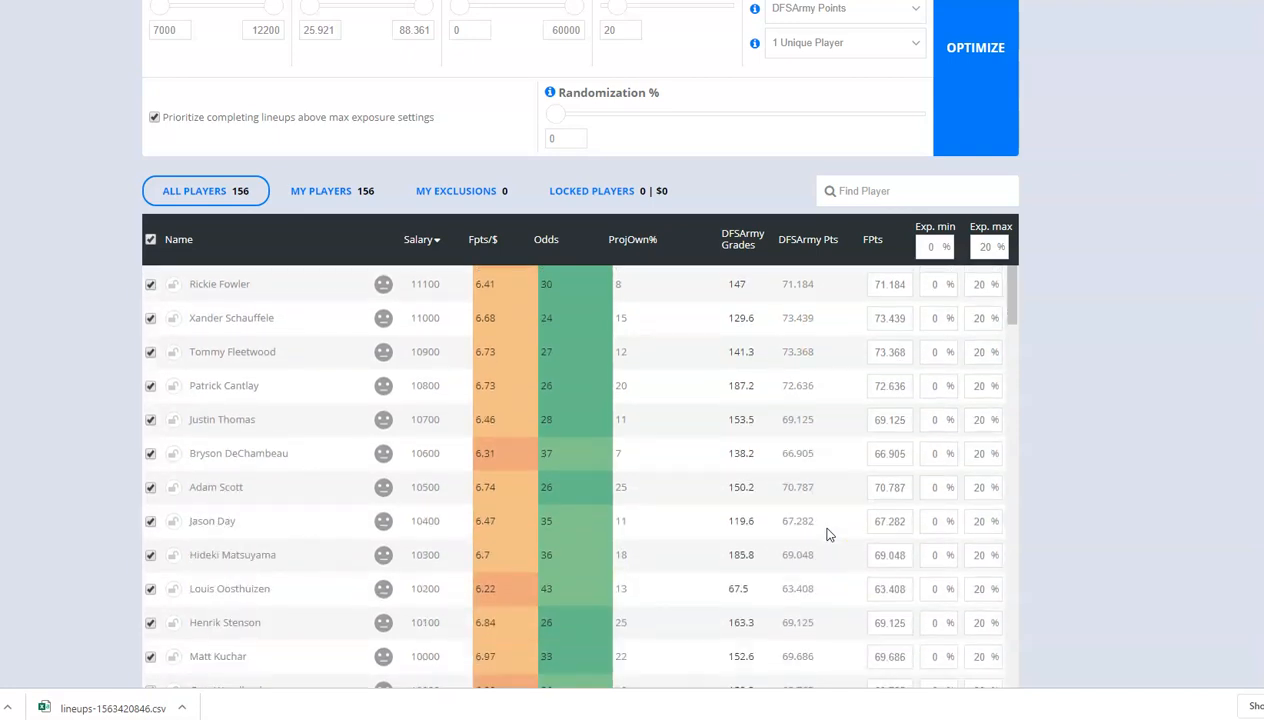
scroll(827, 533, down, 4)
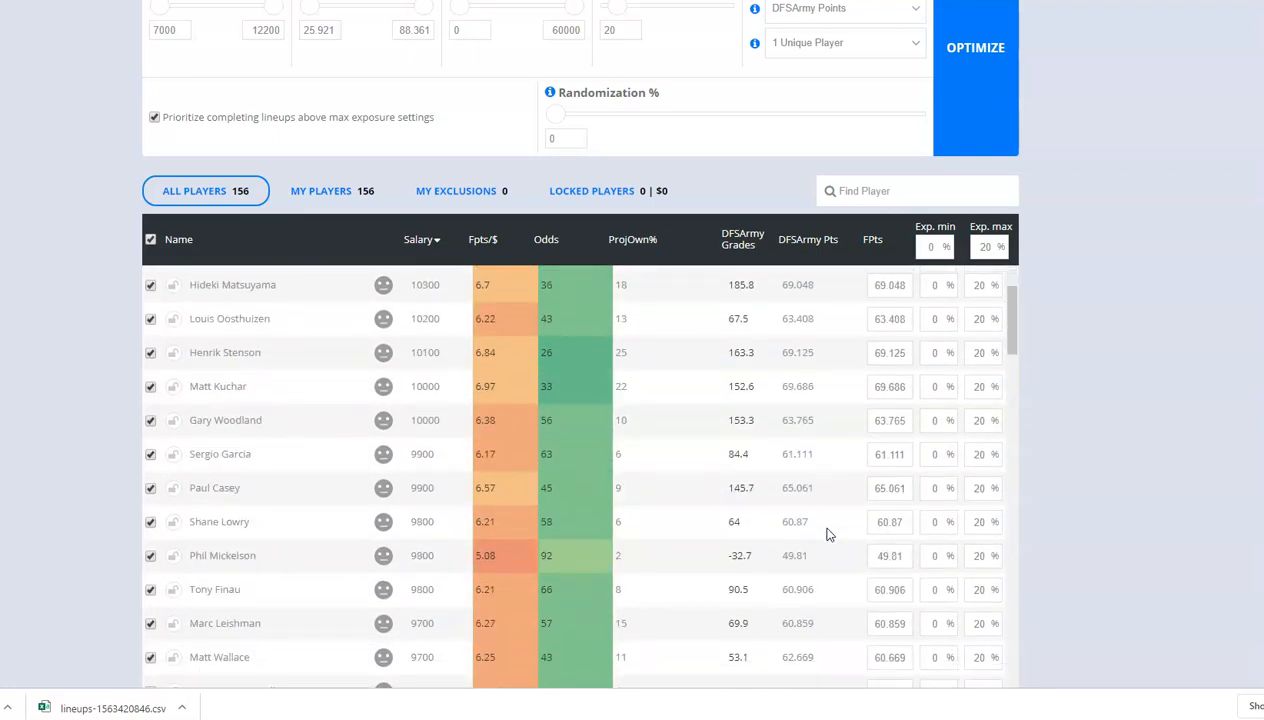
scroll(827, 533, down, 1)
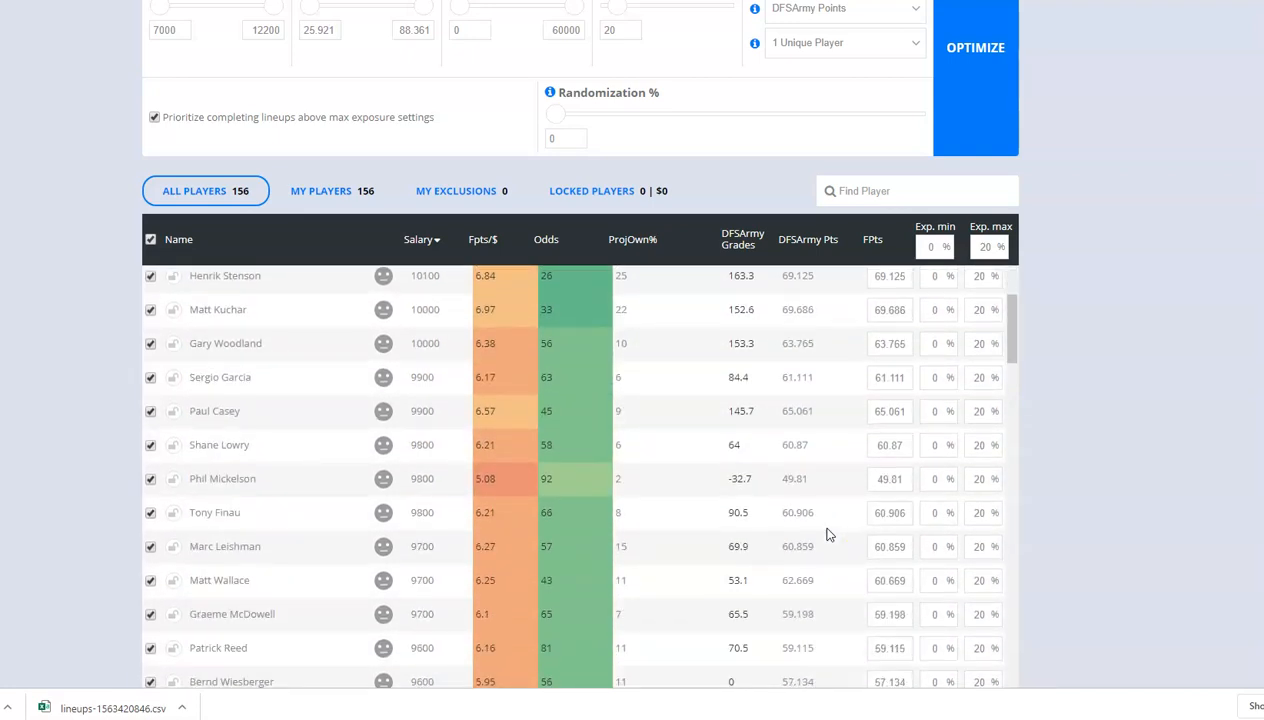
scroll(827, 533, down, 1)
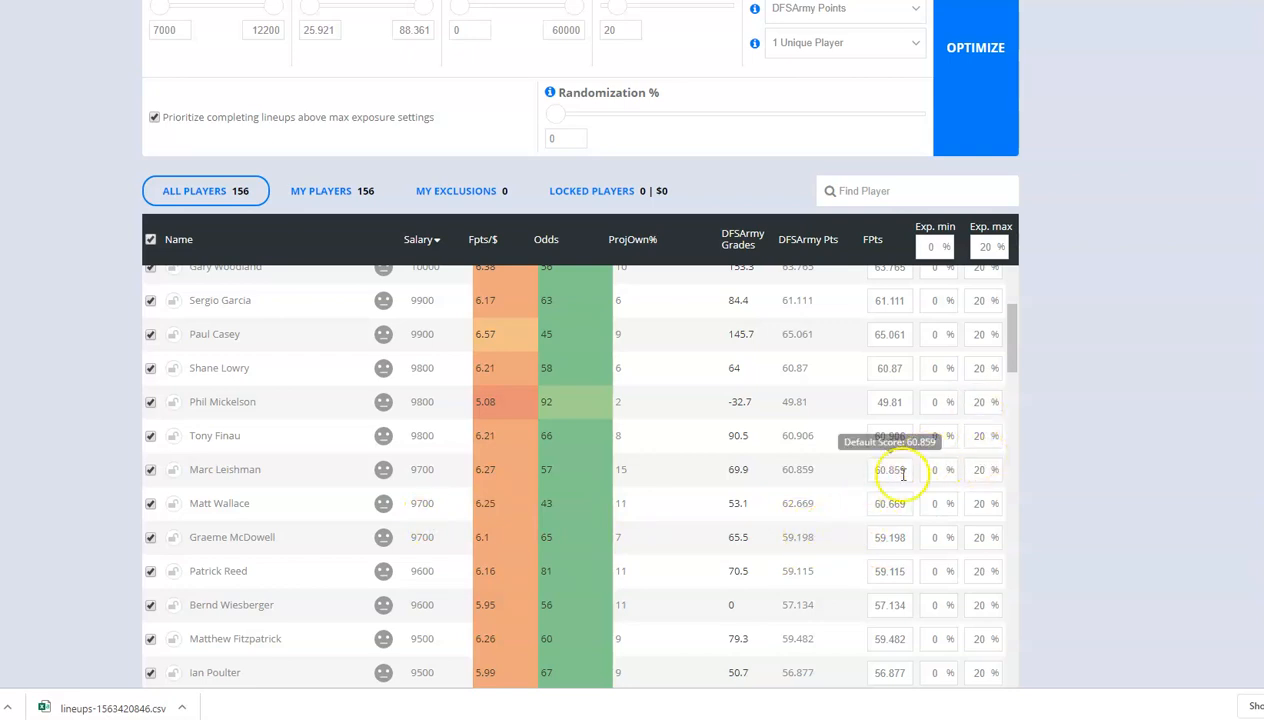
double_click(980, 246)
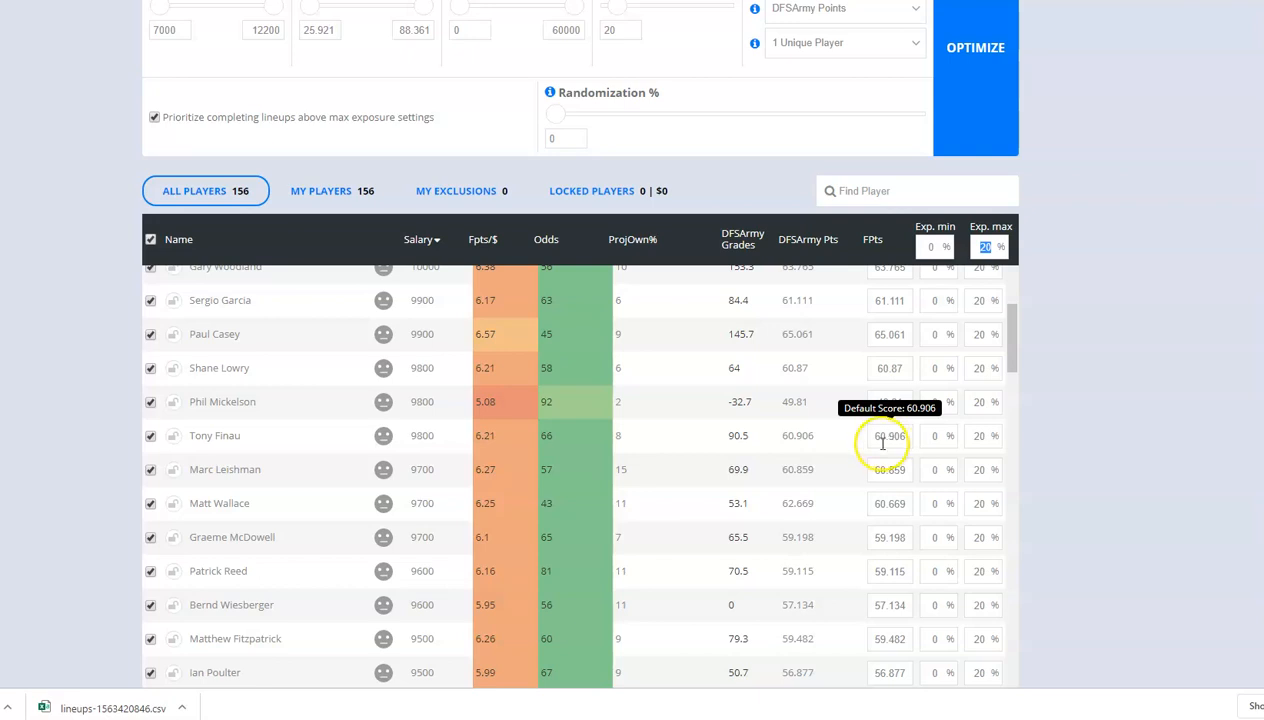
Set the randomization to 5%.
mouse_move(557, 118)
mouse_down()
mouse_move(579, 119)
mouse_move(553, 138)
mouse_up()
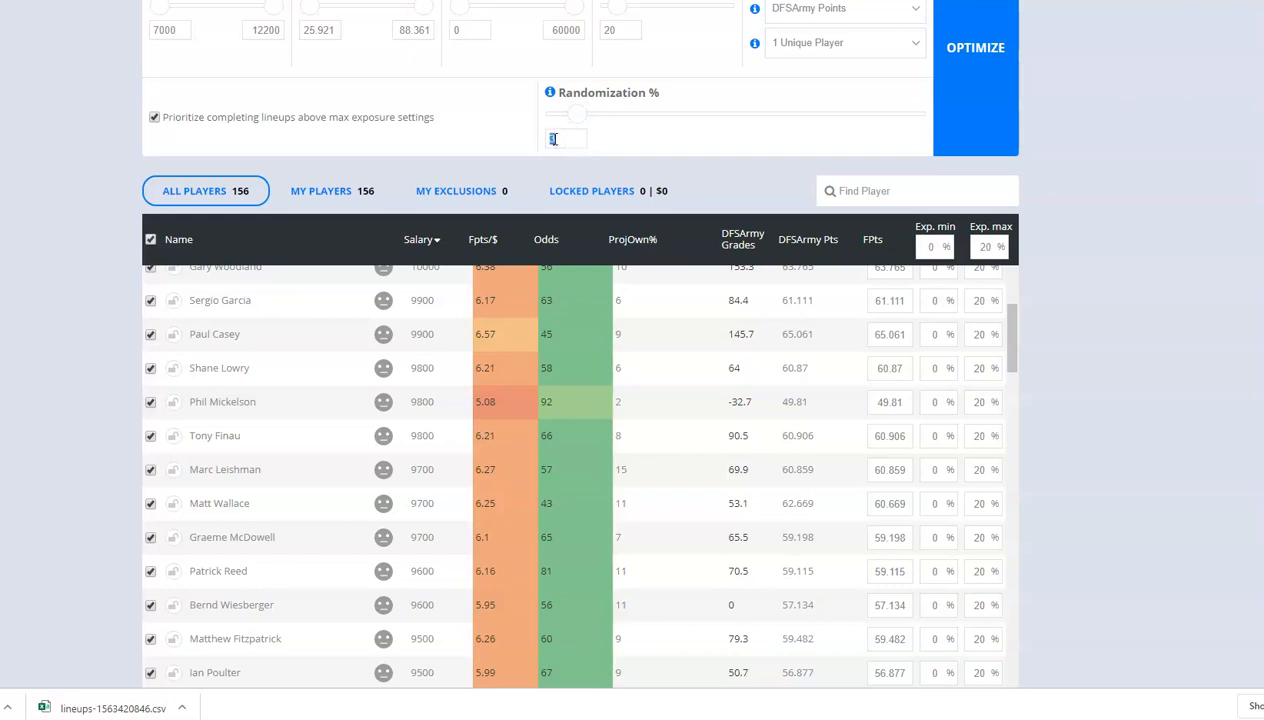
text(10)
drag(621, 117, 594, 122)
key(BackSpace)
key(BackSpace)
text(3)
Generate lineups with randomization and the 20% maximum exposure, aborting the run after the first few lineups.
scroll(1062, 350, up, 2)
click(976, 225)
scroll(1050, 225, down, 5)
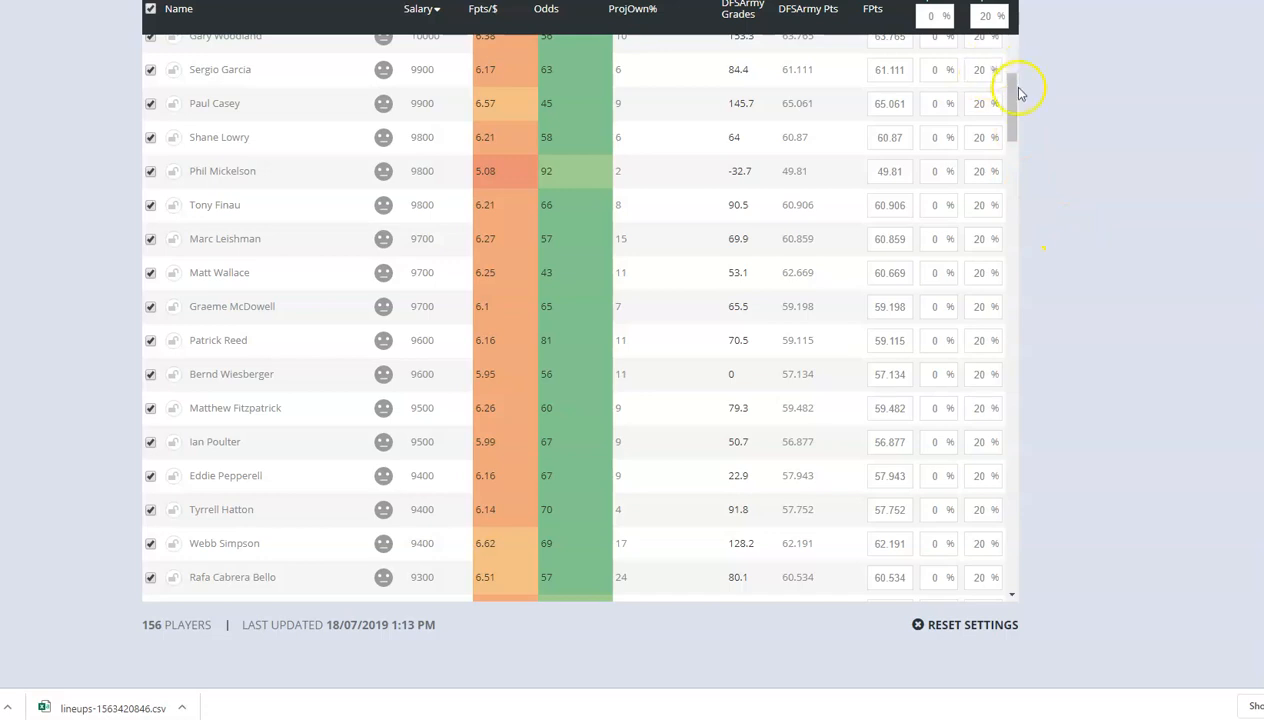
scroll(1007, 80, up, 1)
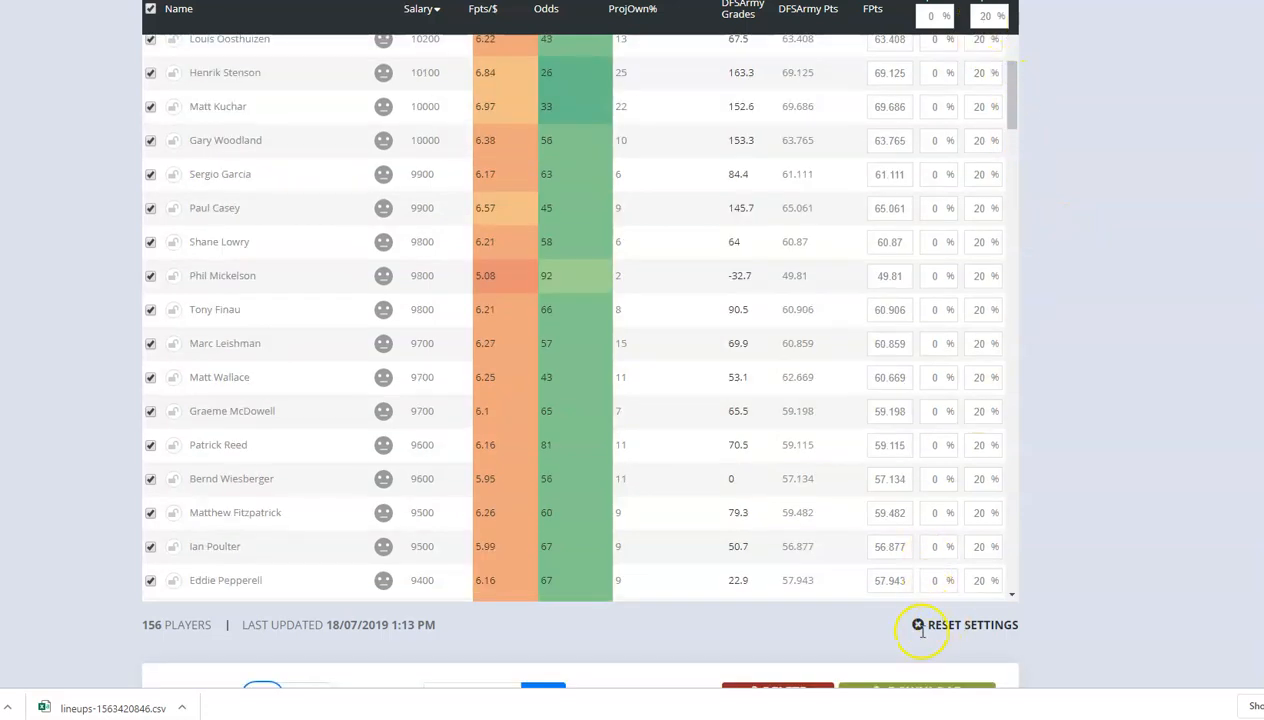
scroll(1045, 320, down, 3)
scroll(1045, 320, down, 3)
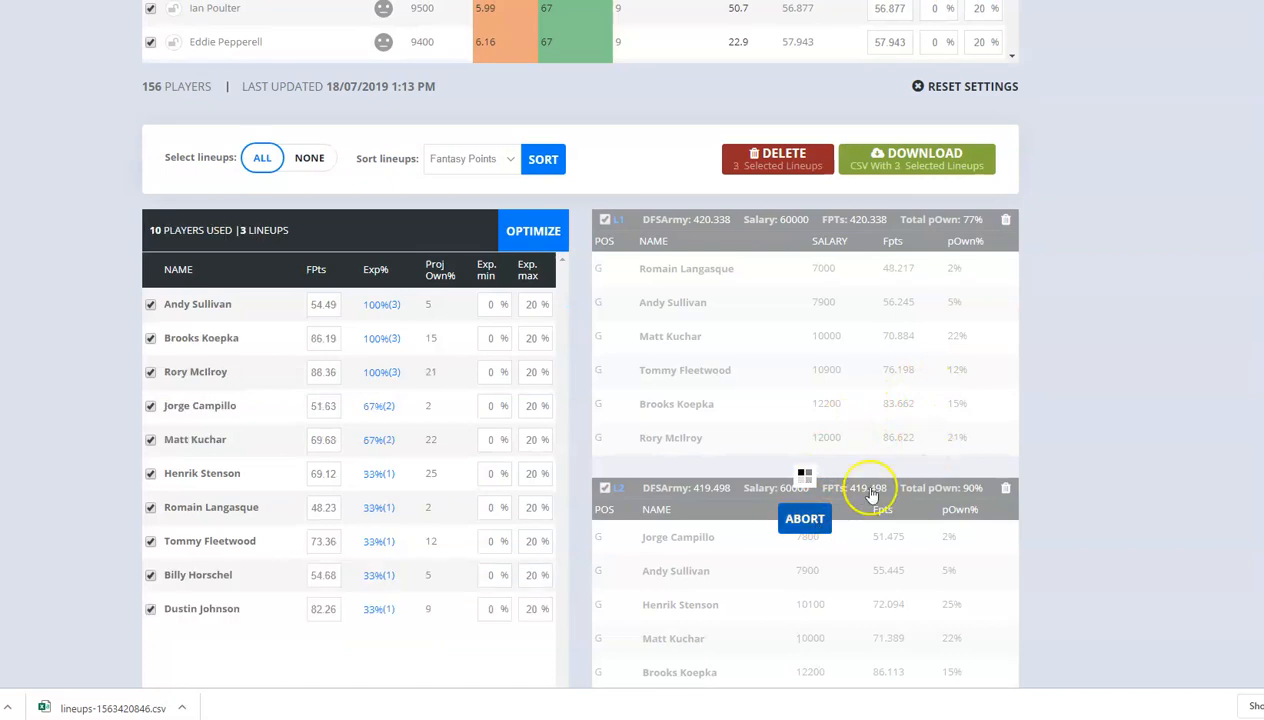
click(805, 519)
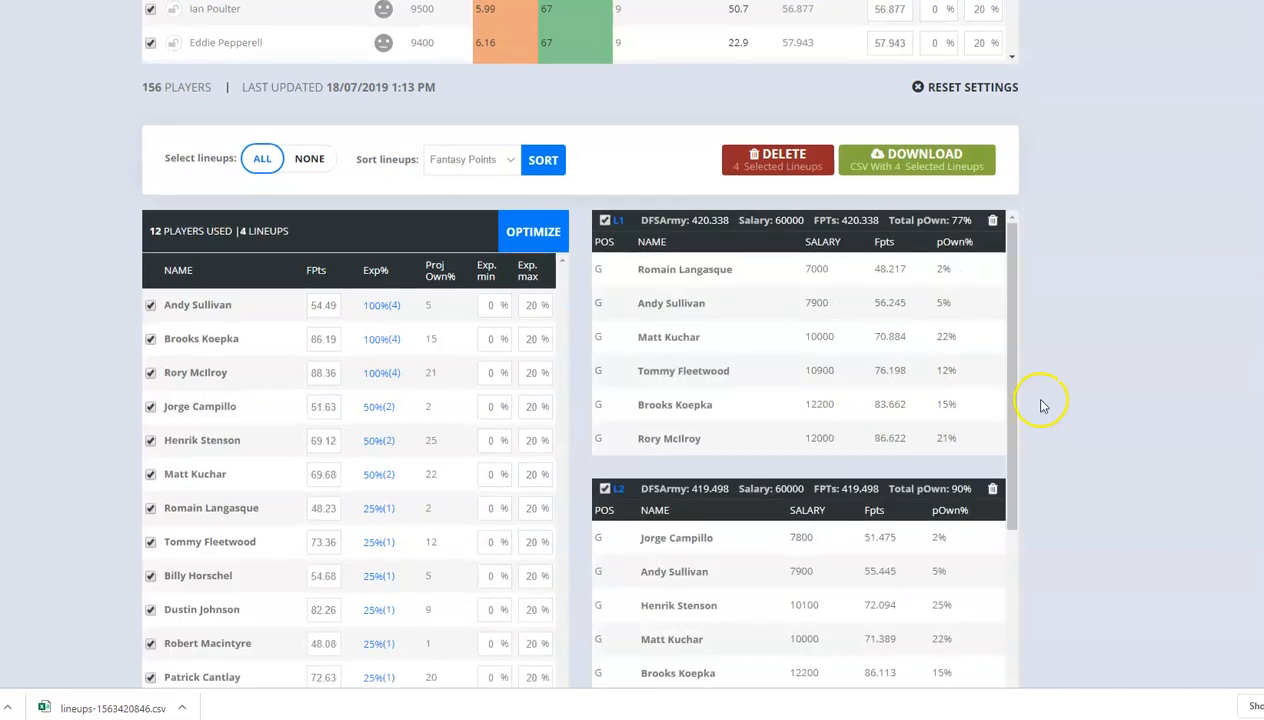
Set the maximum exposure of all players to 100%.
scroll(1038, 400, up, 10)
double_click(985, 477)
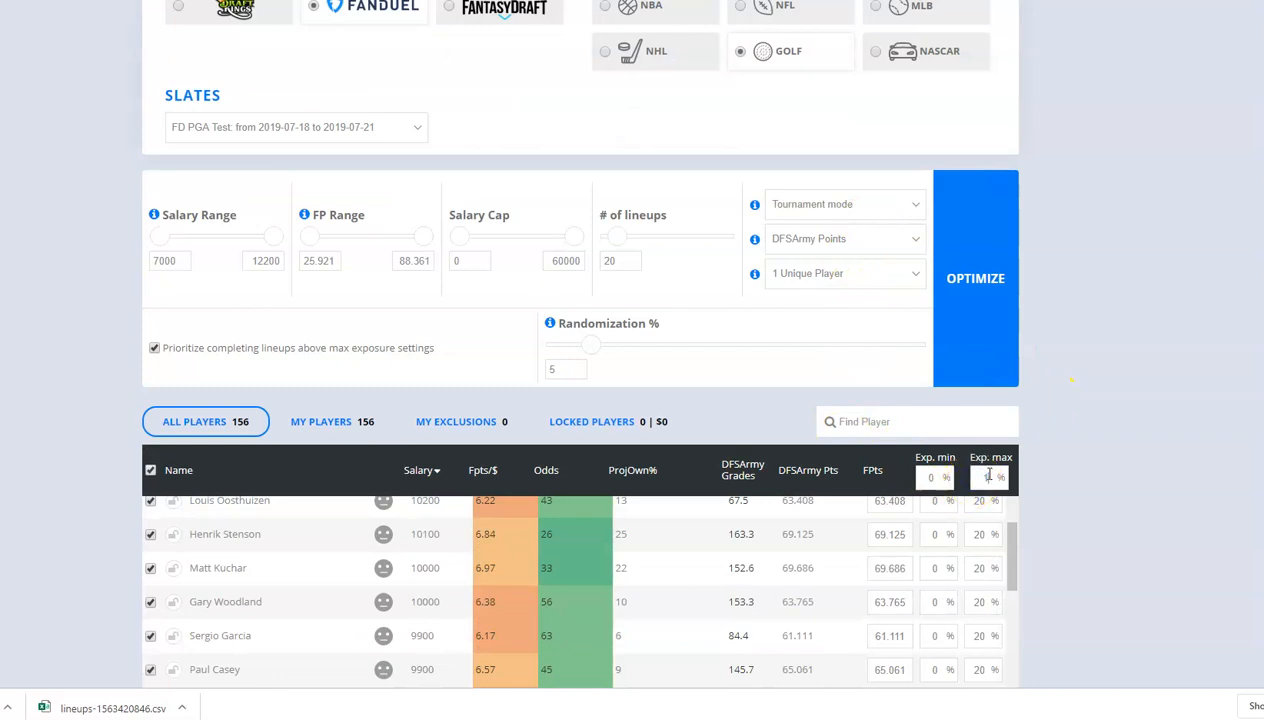
click(1063, 450)
Generate lineups with 5% randomization and no exposure cap, aborting the run before all 20 are built.
click(953, 316)
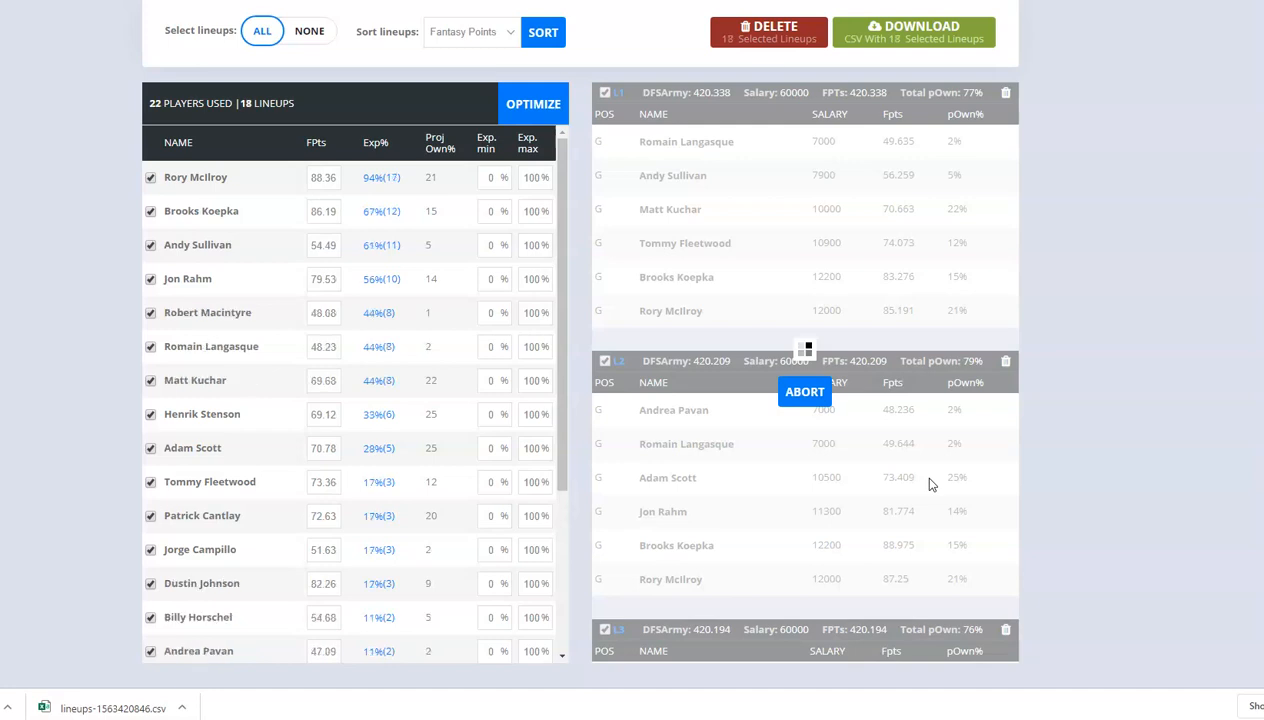
click(806, 391)
scroll(1113, 394, up, 5)
scroll(1113, 394, up, 5)
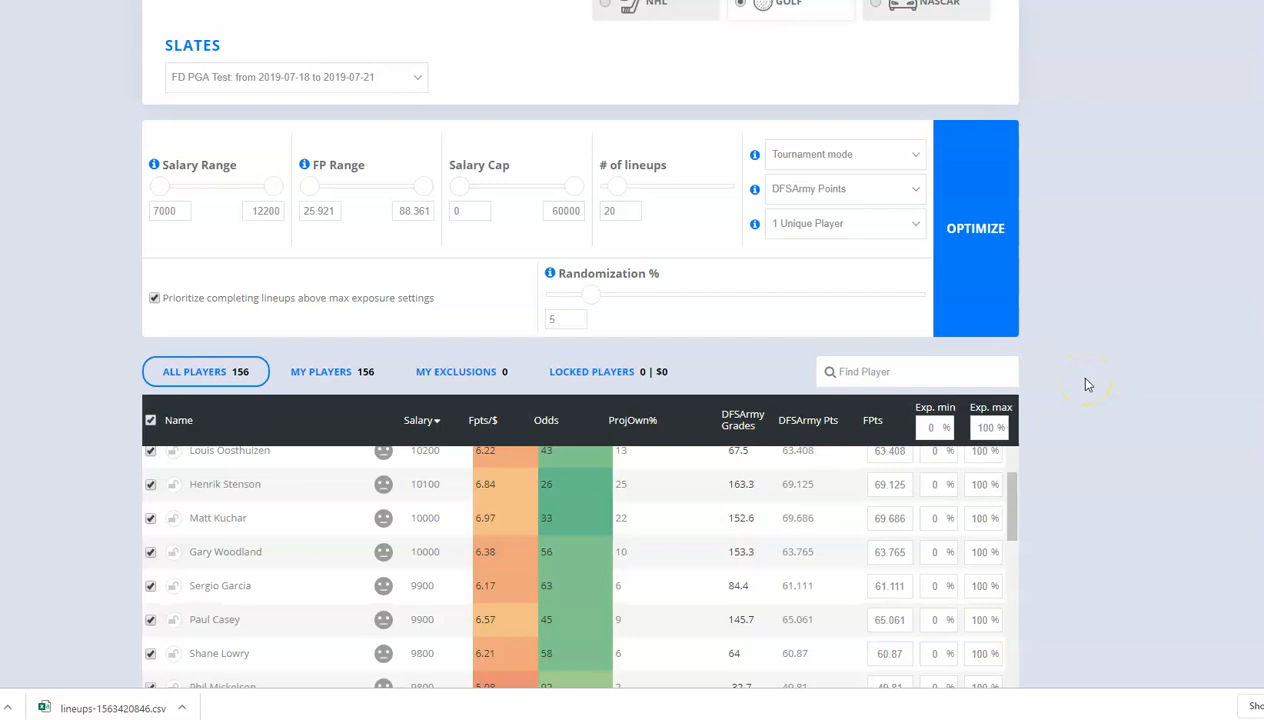
Switch the projection basis to DFSArmy Grades and review the players' FPts against their grades and points.
scroll(1080, 386, down, 3)
scroll(993, 412, up, 4)
scroll(993, 415, up, 2)
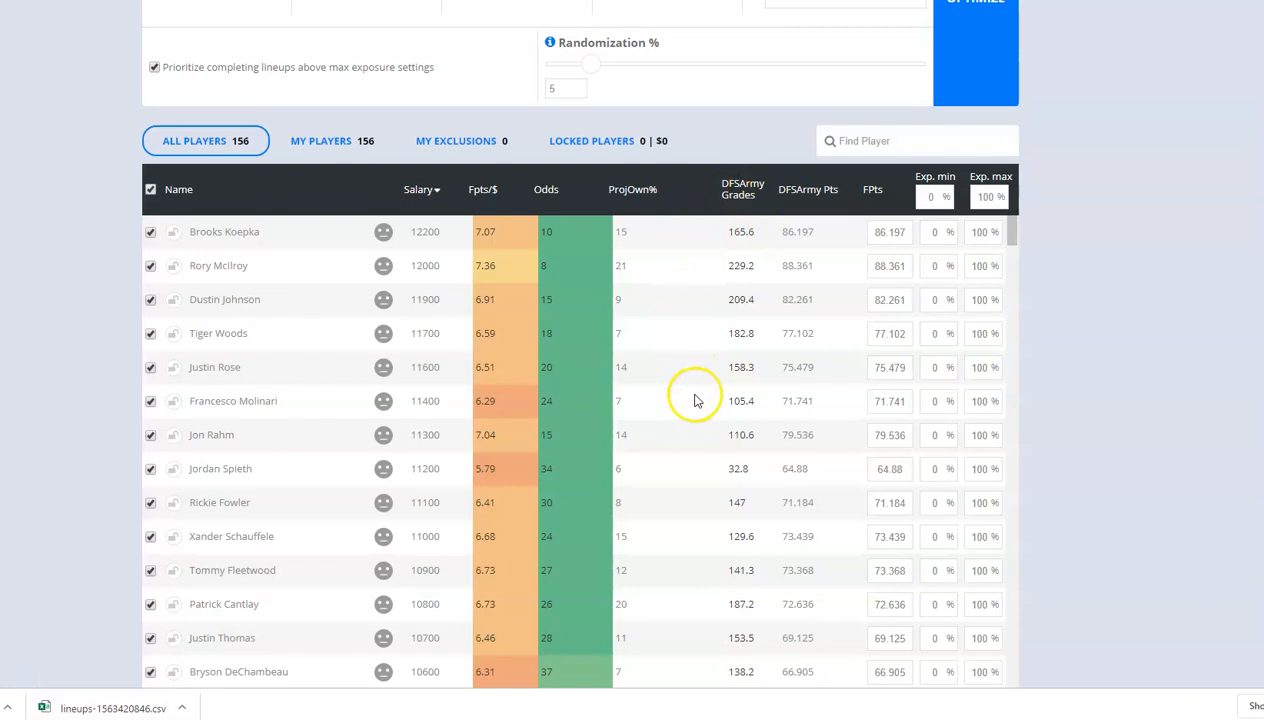
scroll(1069, 339, up, 2)
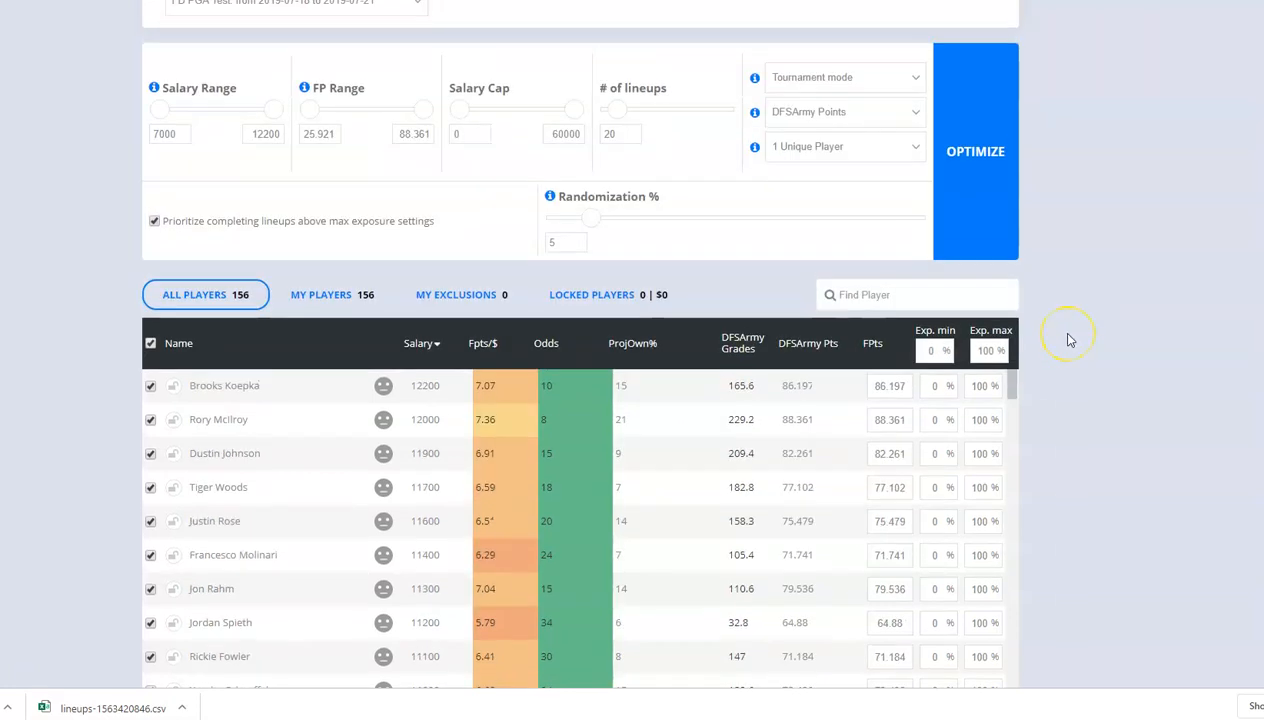
click(870, 110)
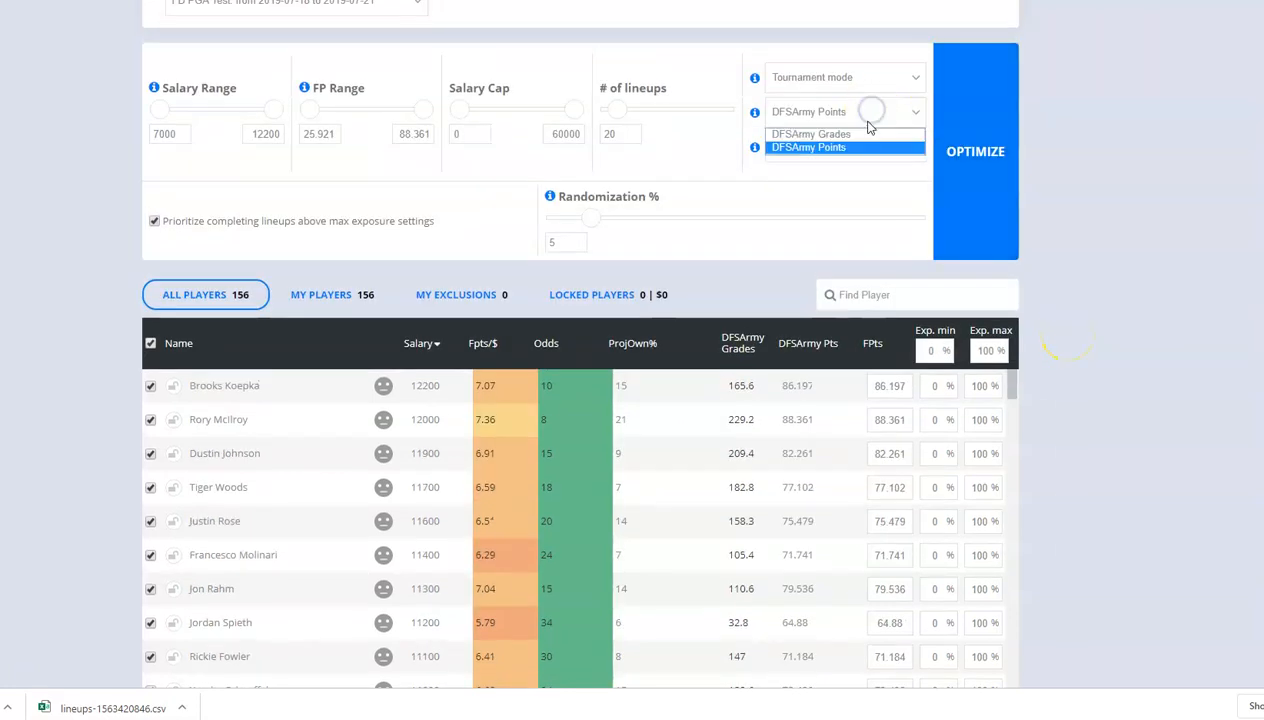
click(860, 136)
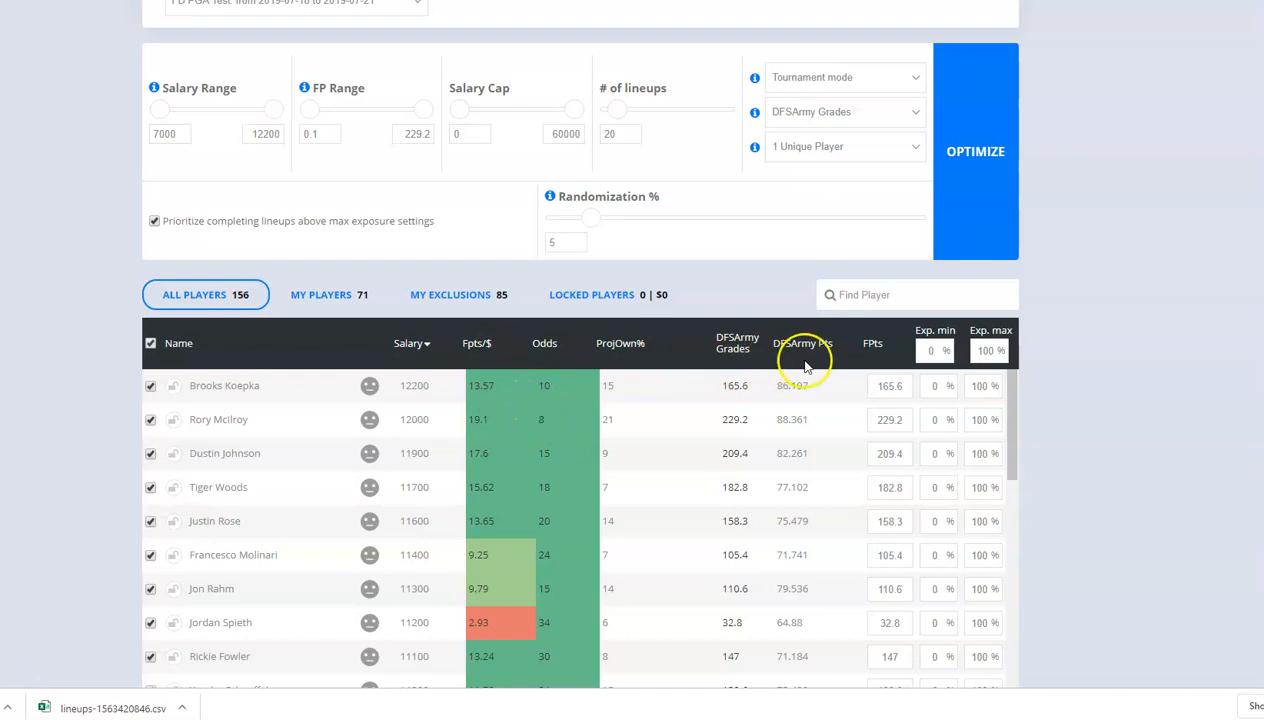
scroll(1060, 440, down, 1)
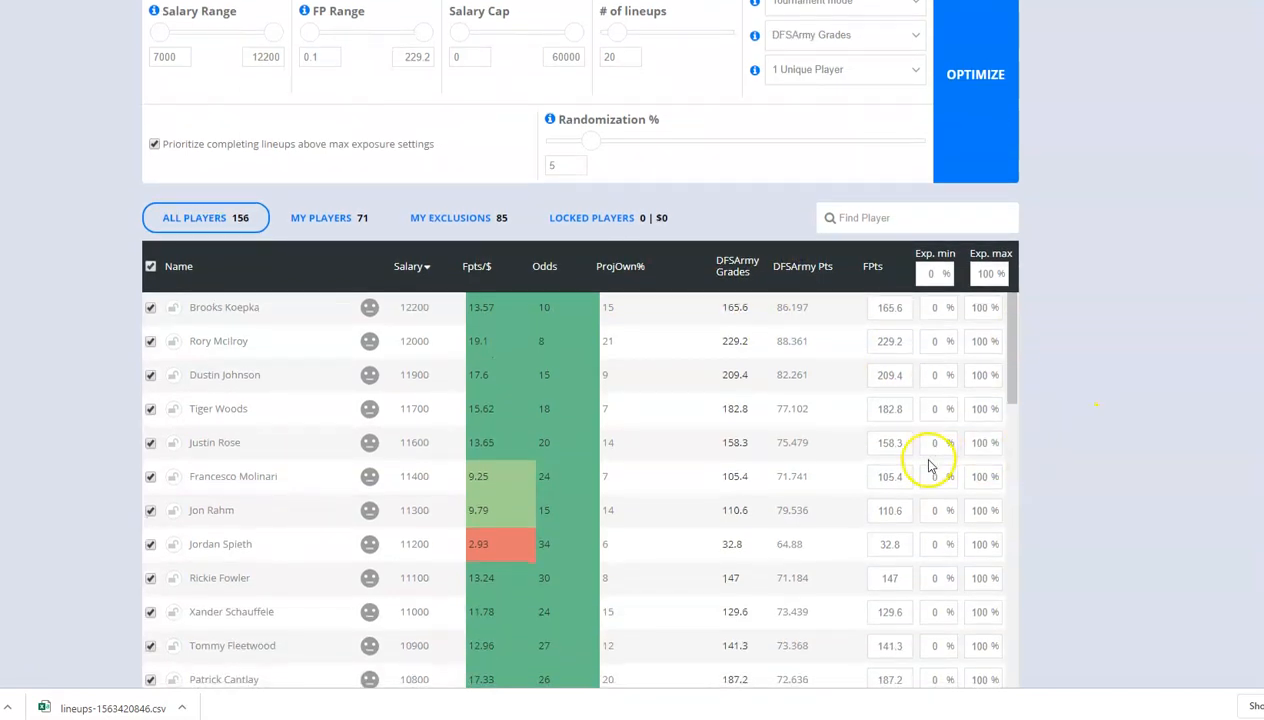
scroll(910, 466, down, 2)
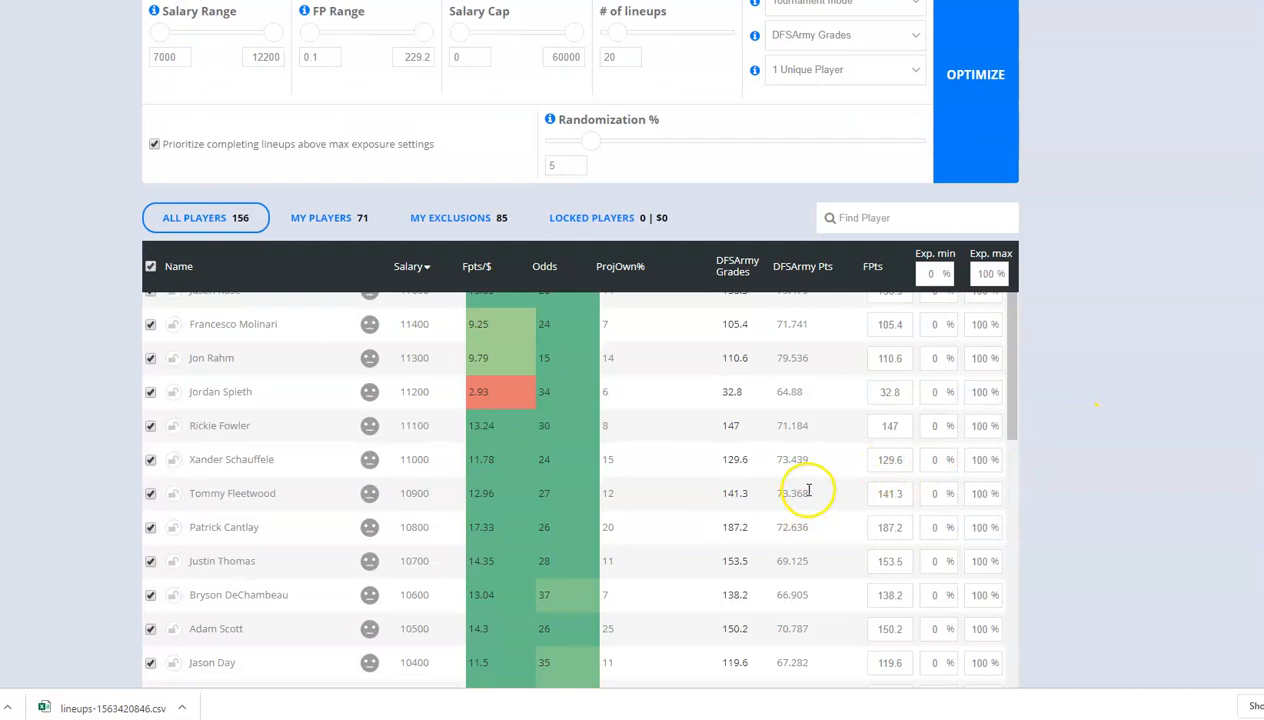
Switch from the optimizer to The Open Championship Research Station 2019 page and examine the Stat Cruncher's golfer results and category weights.
scroll(809, 492, up, 1)
scroll(809, 492, up, 2)
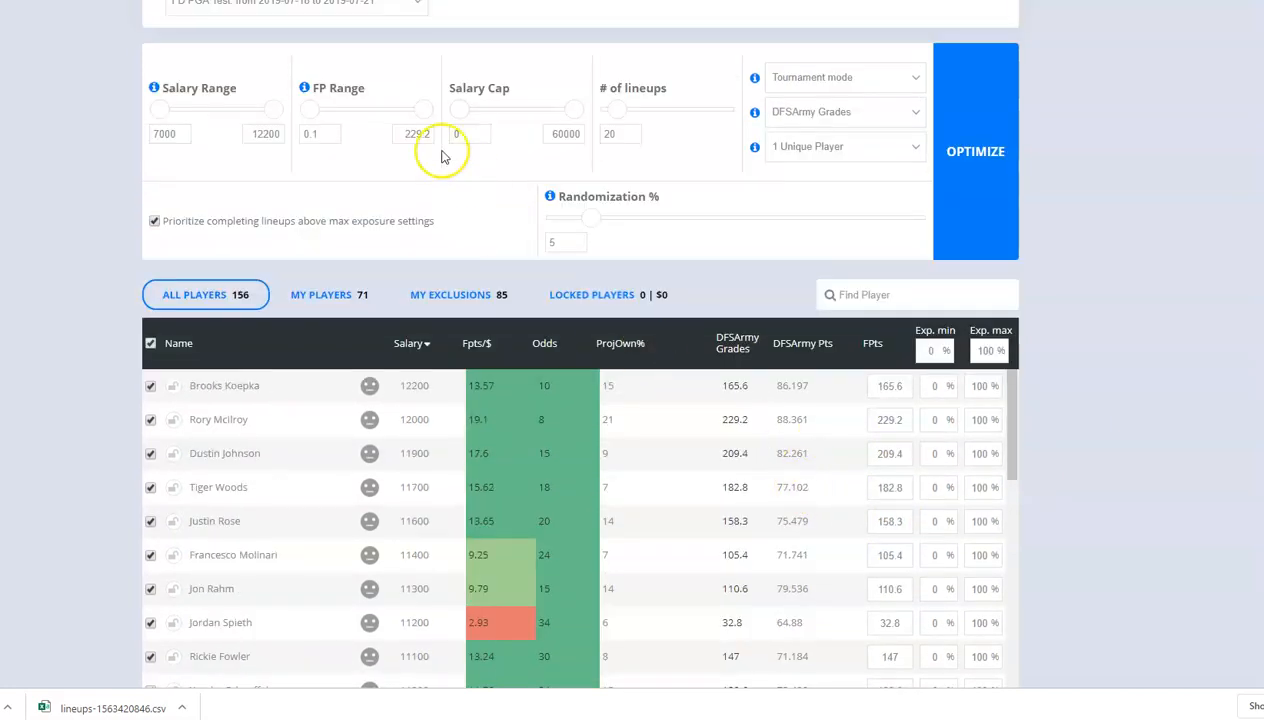
scroll(1067, 361, down, 2)
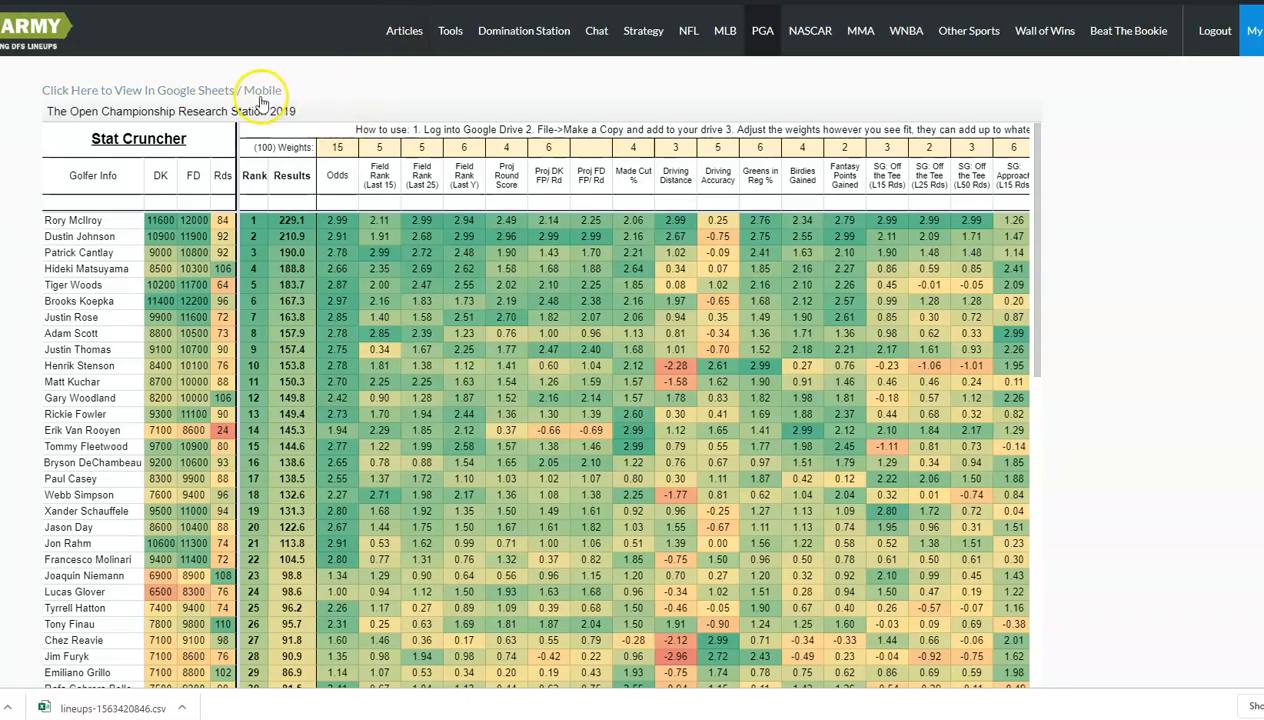
scroll(33, 377, down, 2)
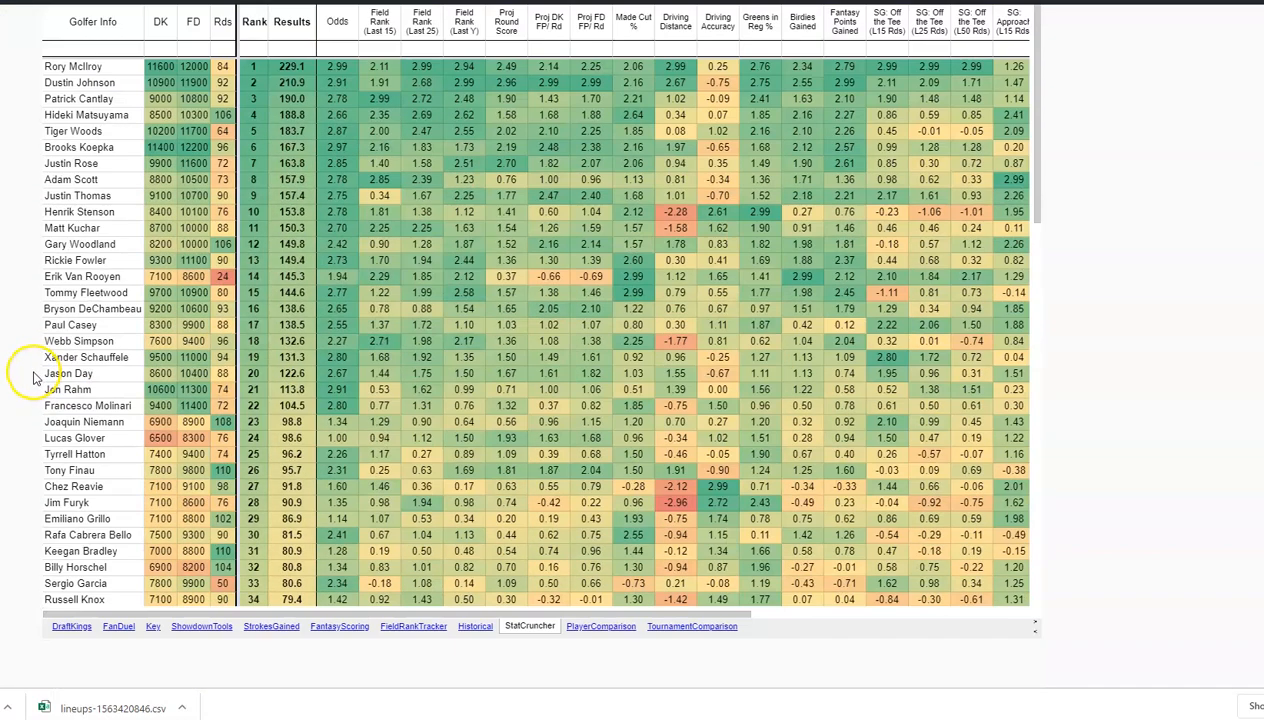
scroll(50, 410, up, 1)
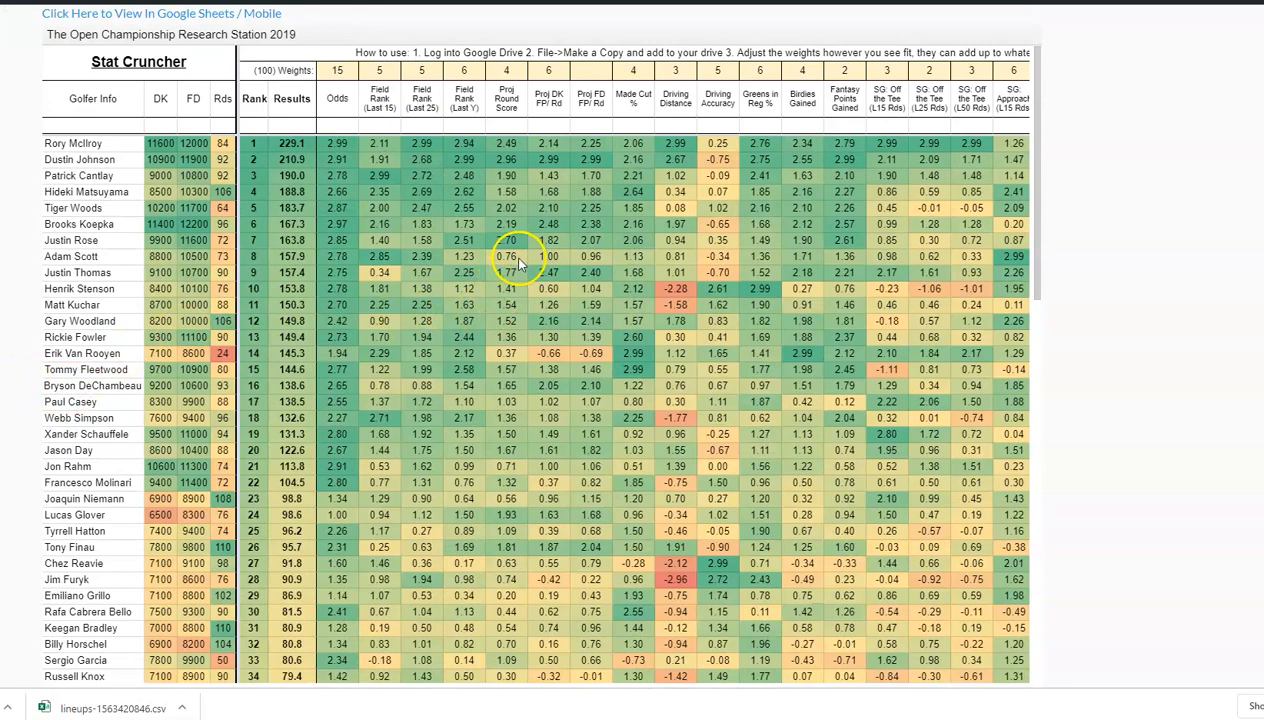
scroll(519, 264, up, 1)
scroll(198, 406, down, 1)
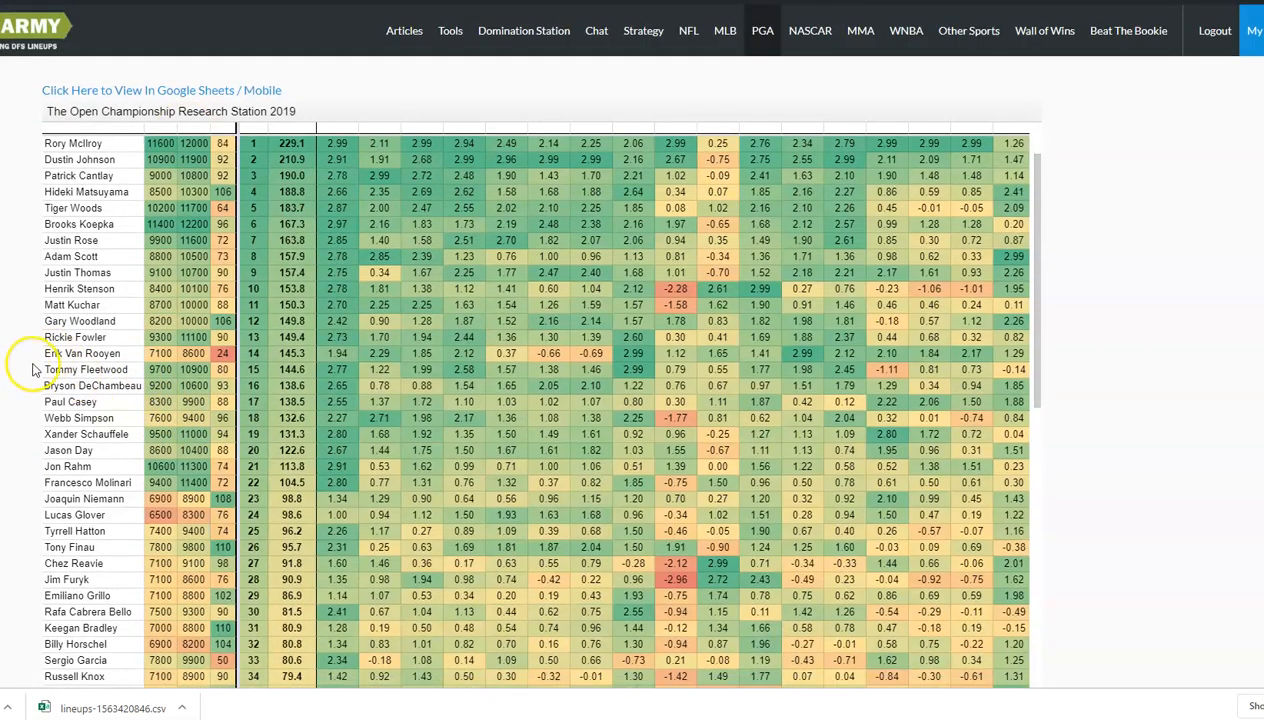
Open the research station's DraftKings sheet and examine the golfers' salaries, odds, projections and event history.
scroll(33, 370, down, 2)
click(84, 627)
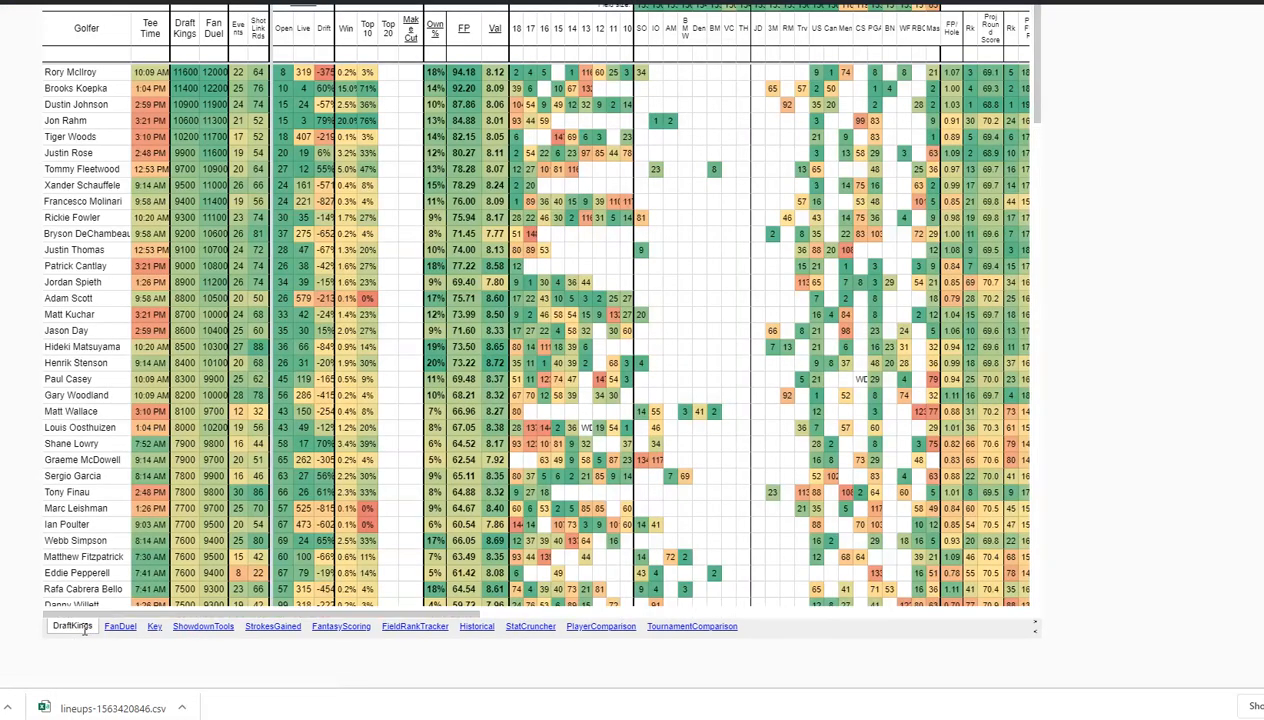
scroll(357, 497, up, 2)
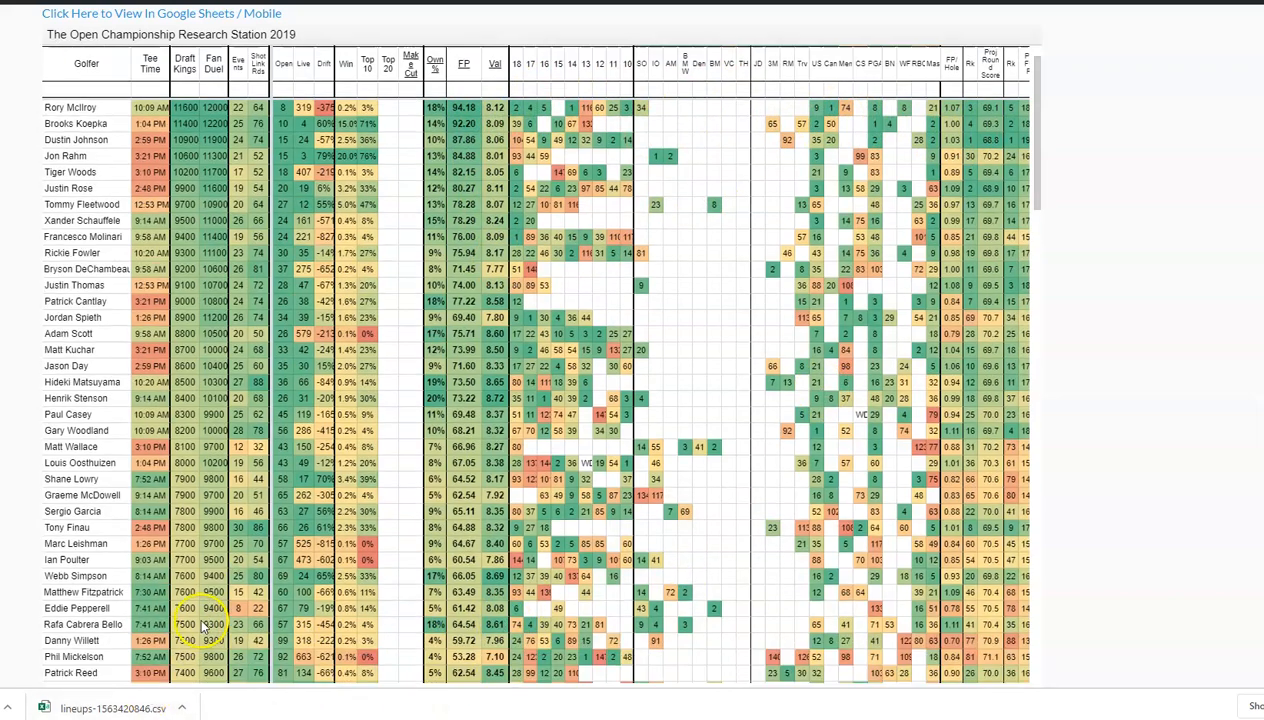
scroll(211, 628, down, 2)
scroll(211, 628, down, 3)
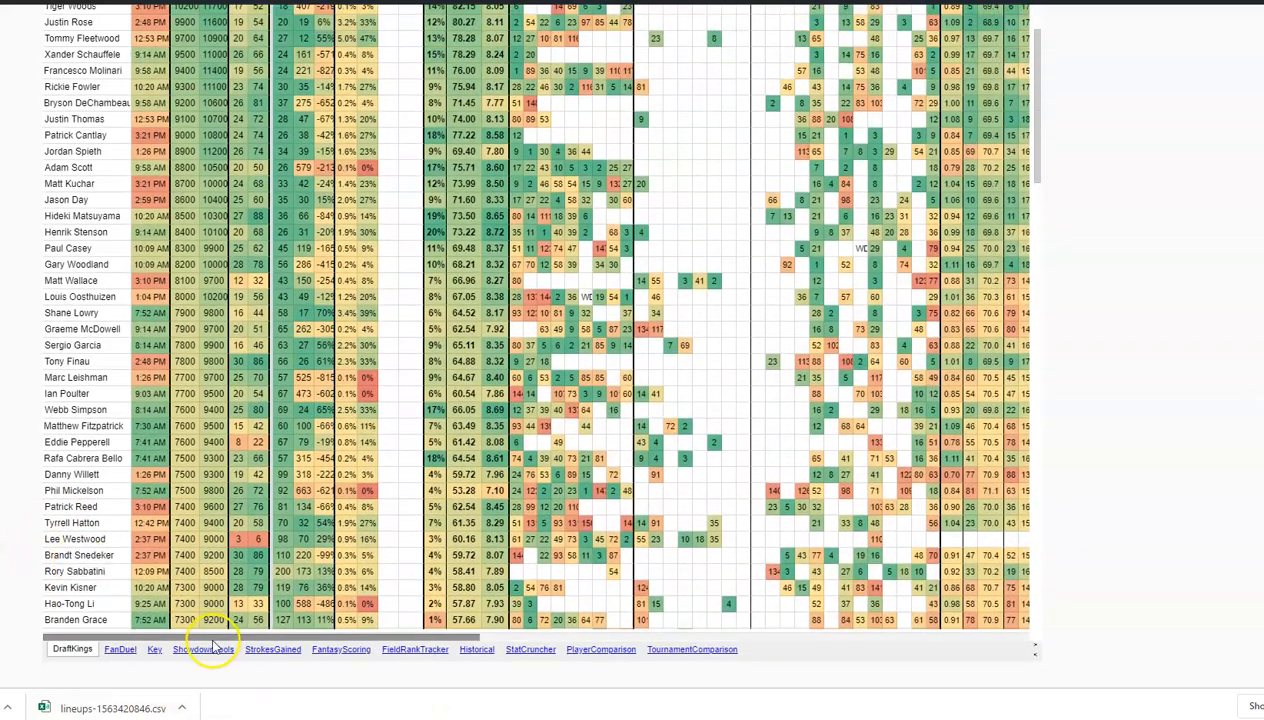
drag(213, 645, 352, 646)
scroll(1049, 561, up, 1)
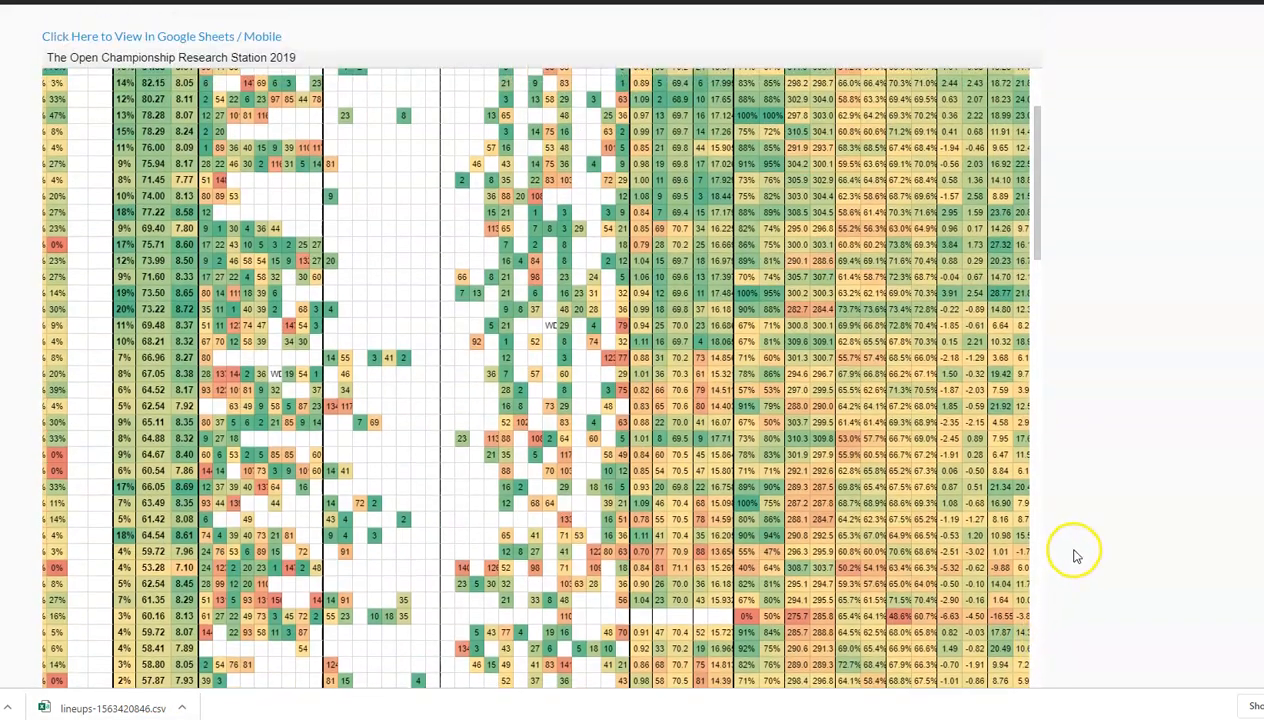
Examine the DraftKings sheet's recent form, fantasy scoring, driving, Field Rank Splits and European Tour statistics, and return to the golfer names.
scroll(948, 548, up, 5)
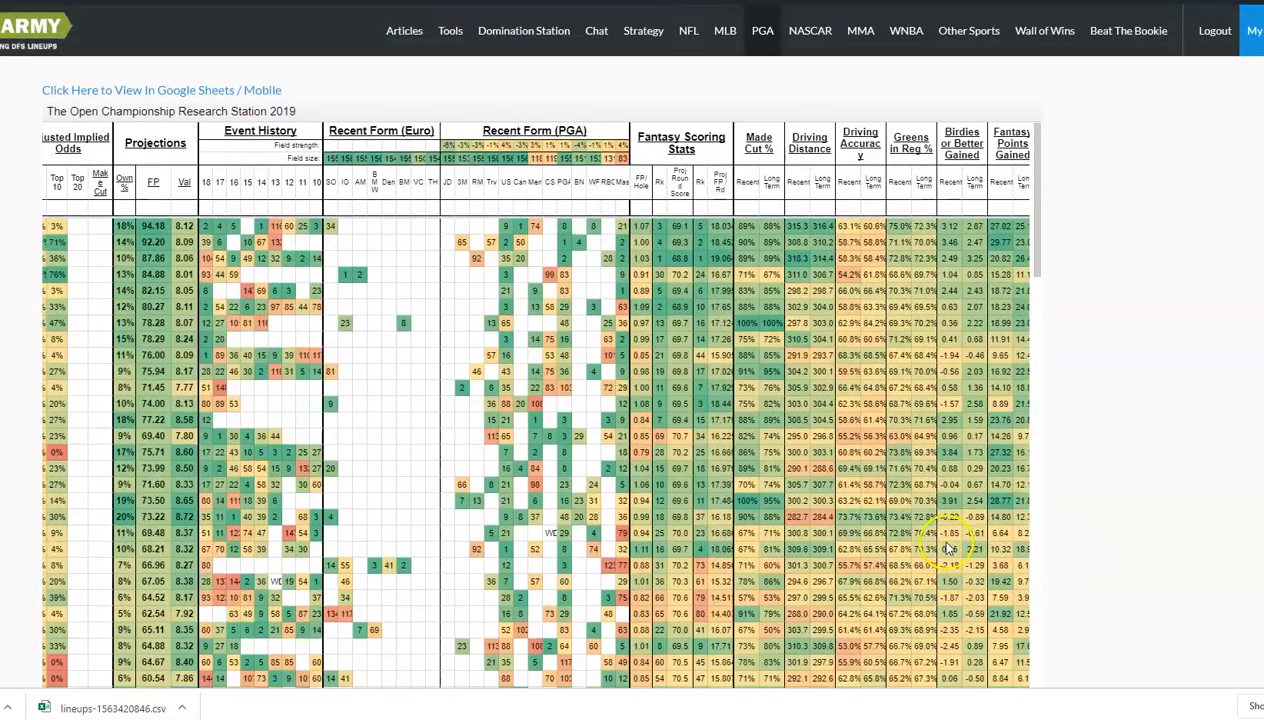
scroll(1080, 432, down, 1)
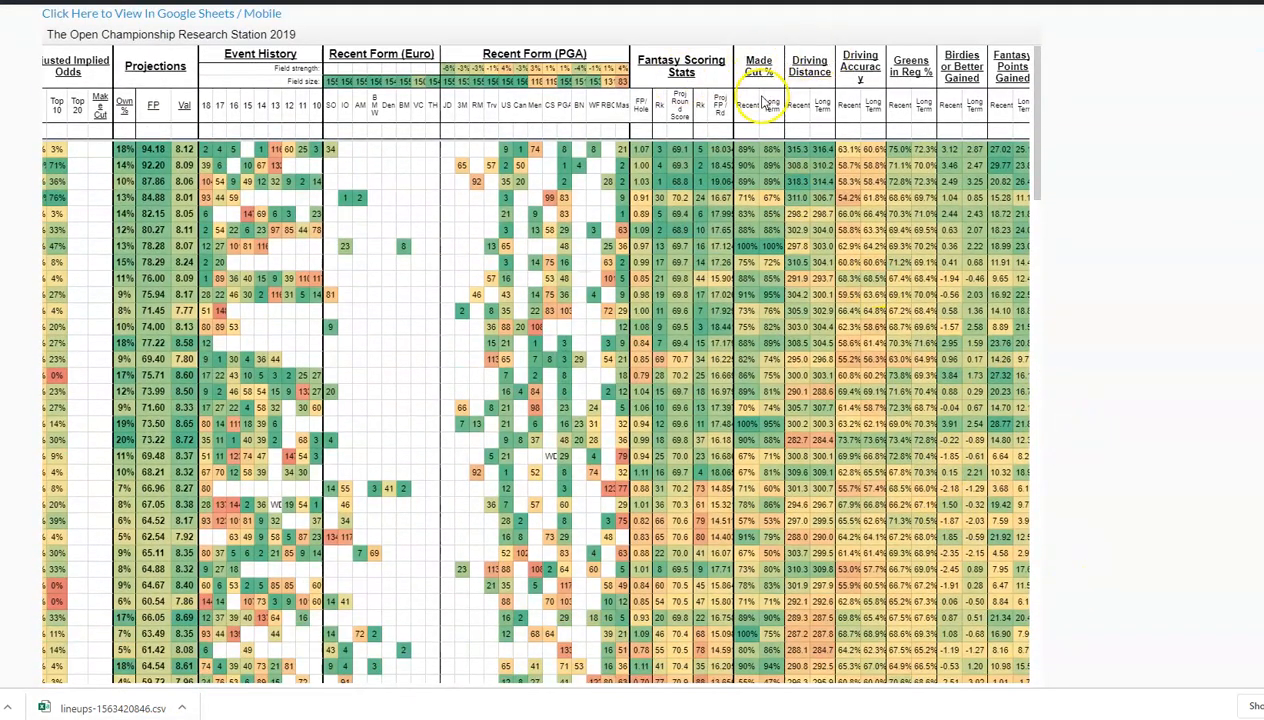
scroll(1088, 245, down, 1)
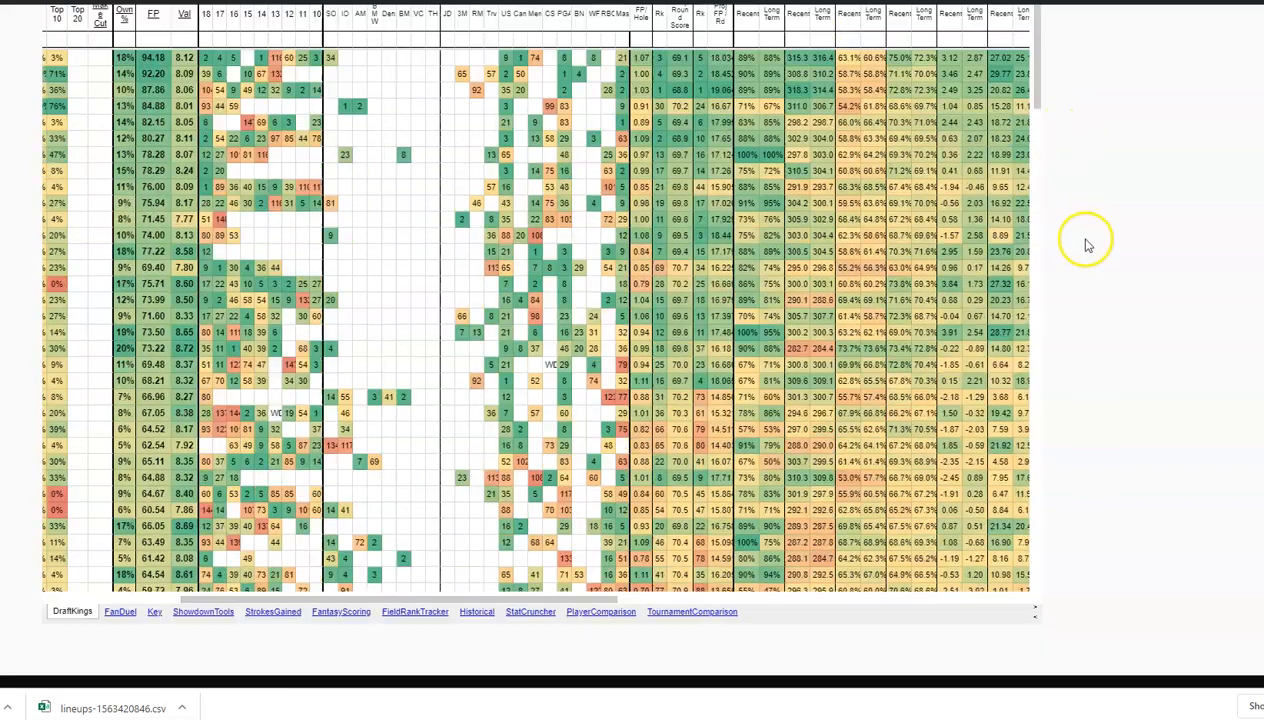
scroll(1088, 245, down, 1)
drag(344, 565, 592, 572)
scroll(885, 420, up, 3)
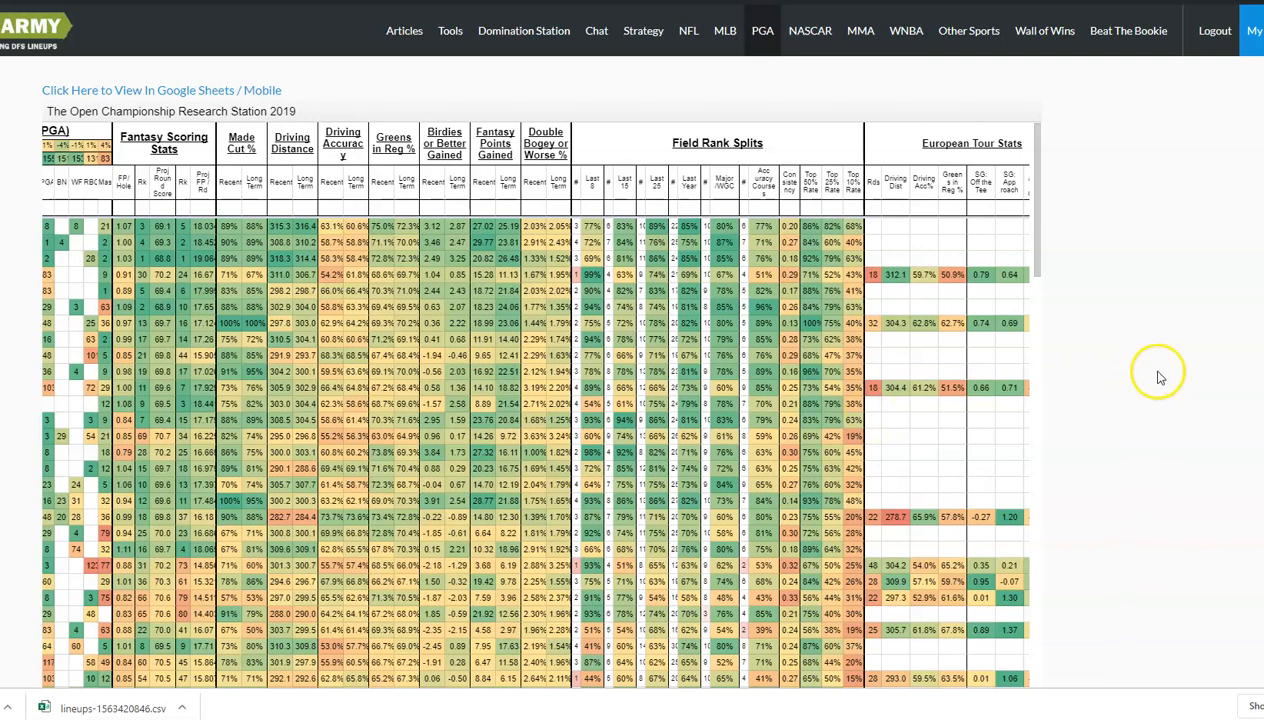
scroll(1159, 376, down, 1)
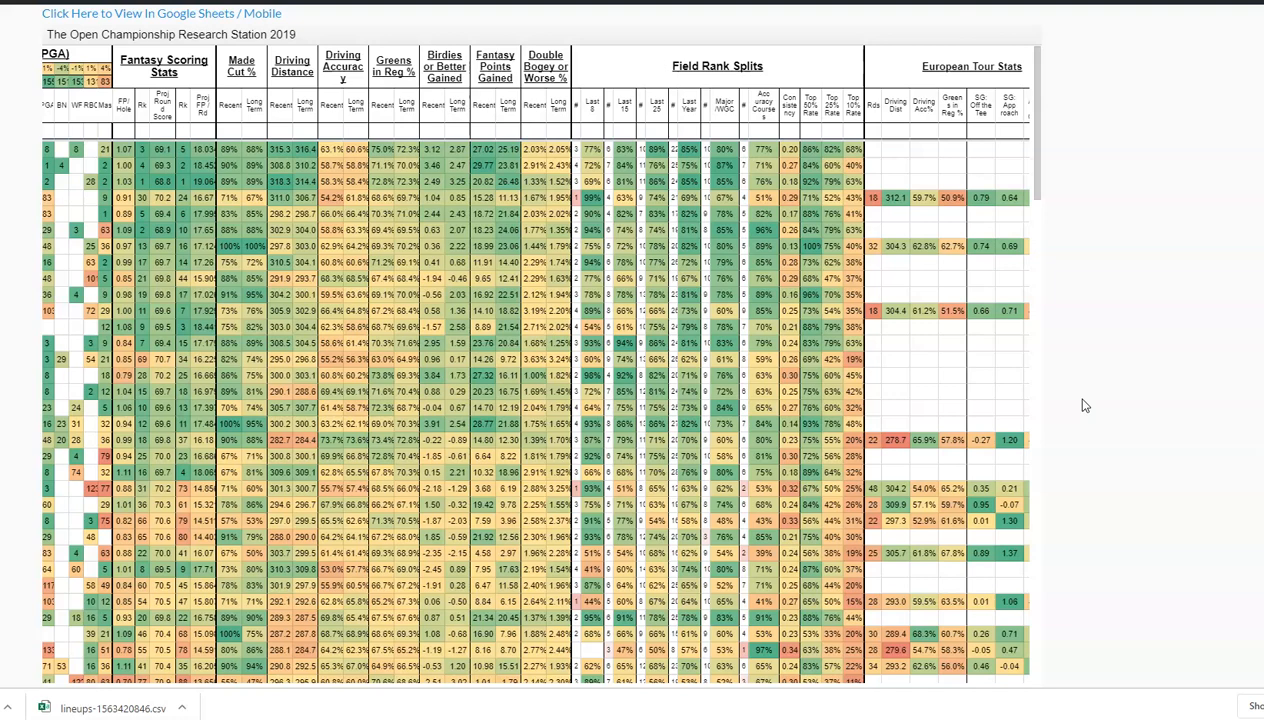
scroll(846, 643, down, 10)
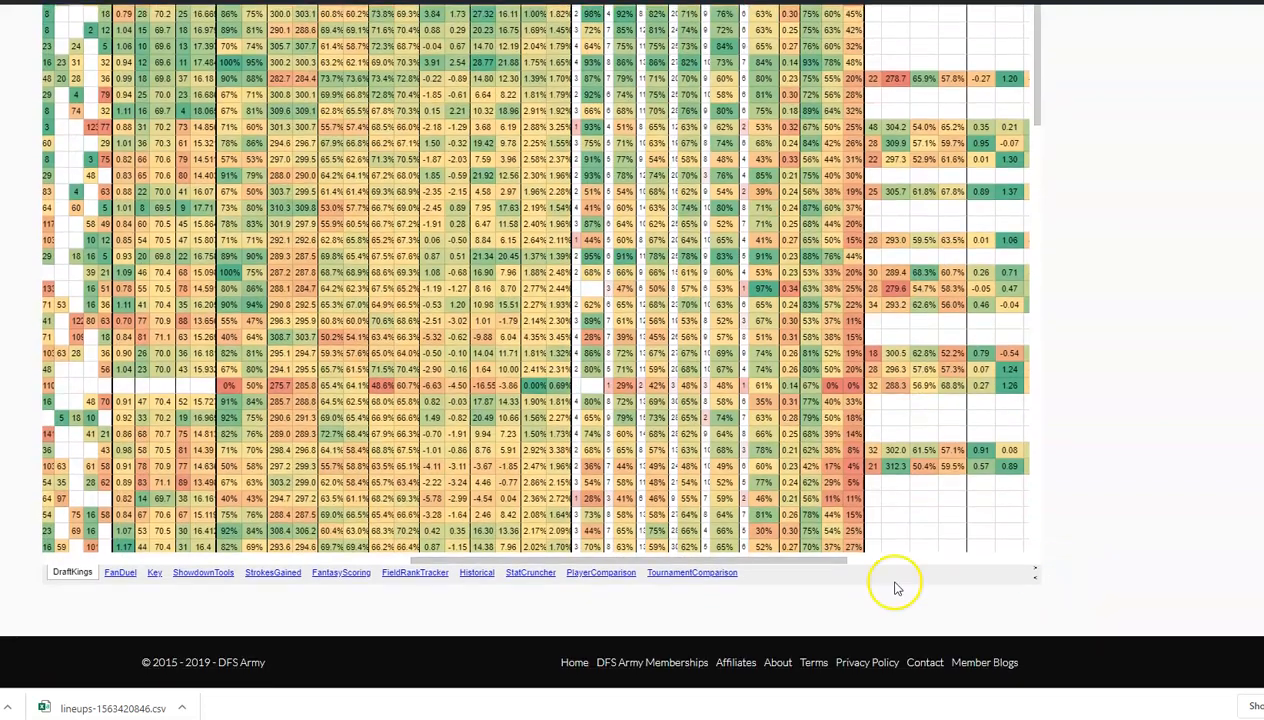
drag(762, 562, 334, 550)
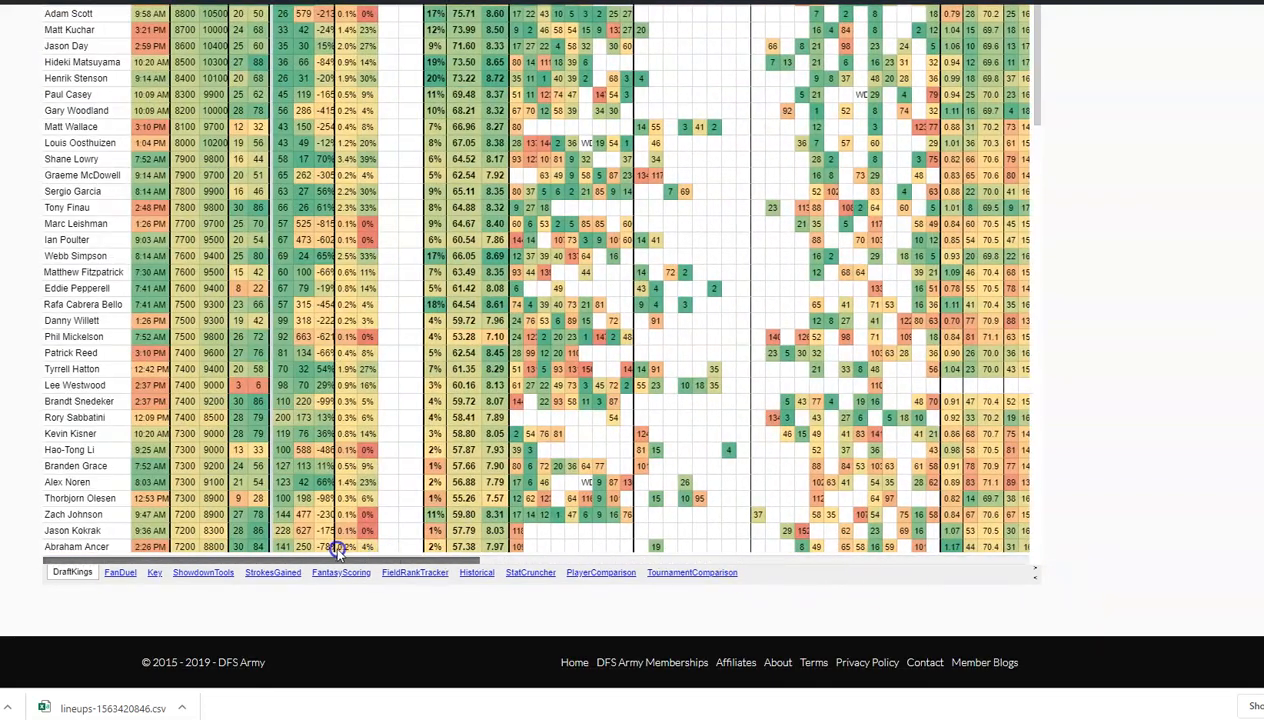
Open the research station in Google Sheets and display its StatCruncher sheet.
click(528, 573)
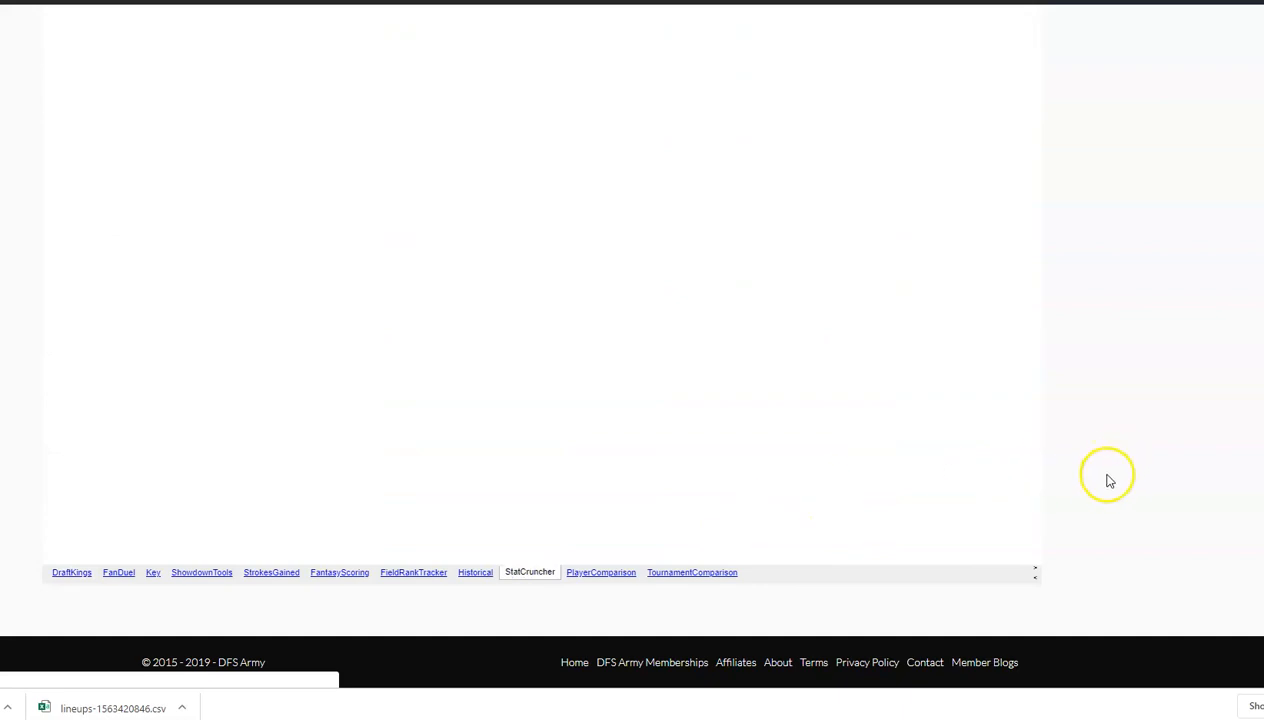
scroll(1107, 481, up, 6)
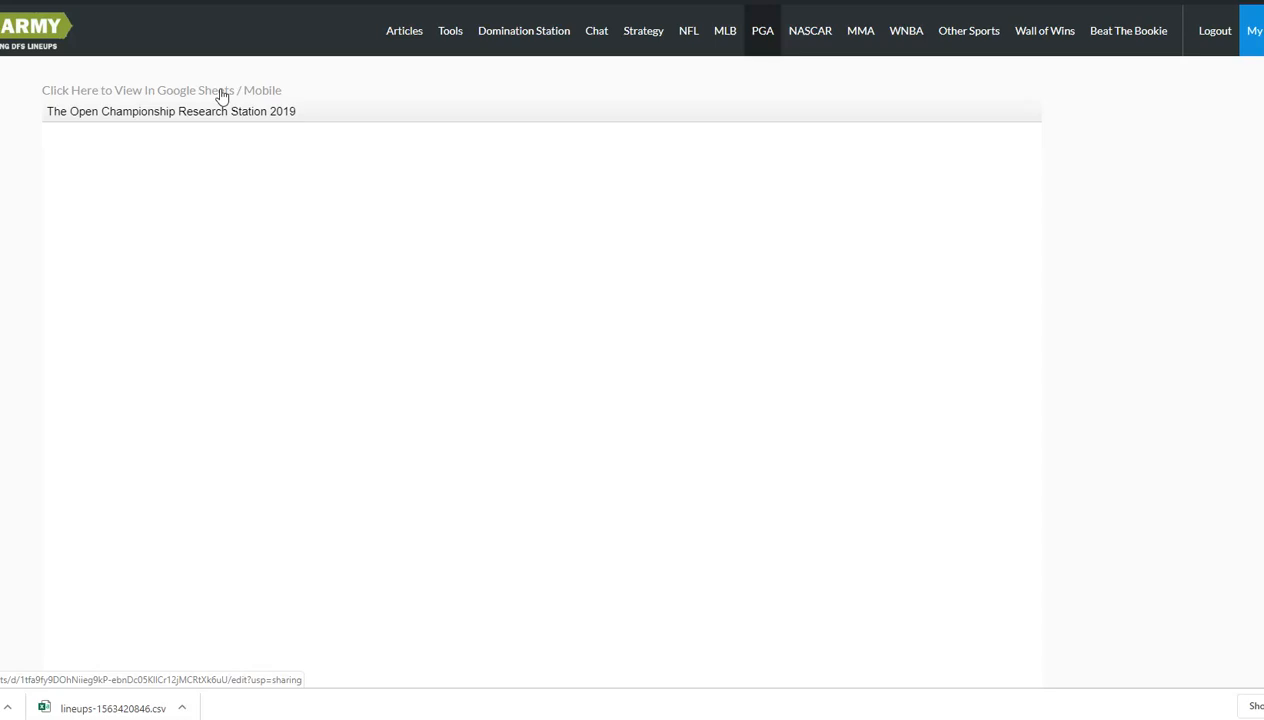
click(222, 93)
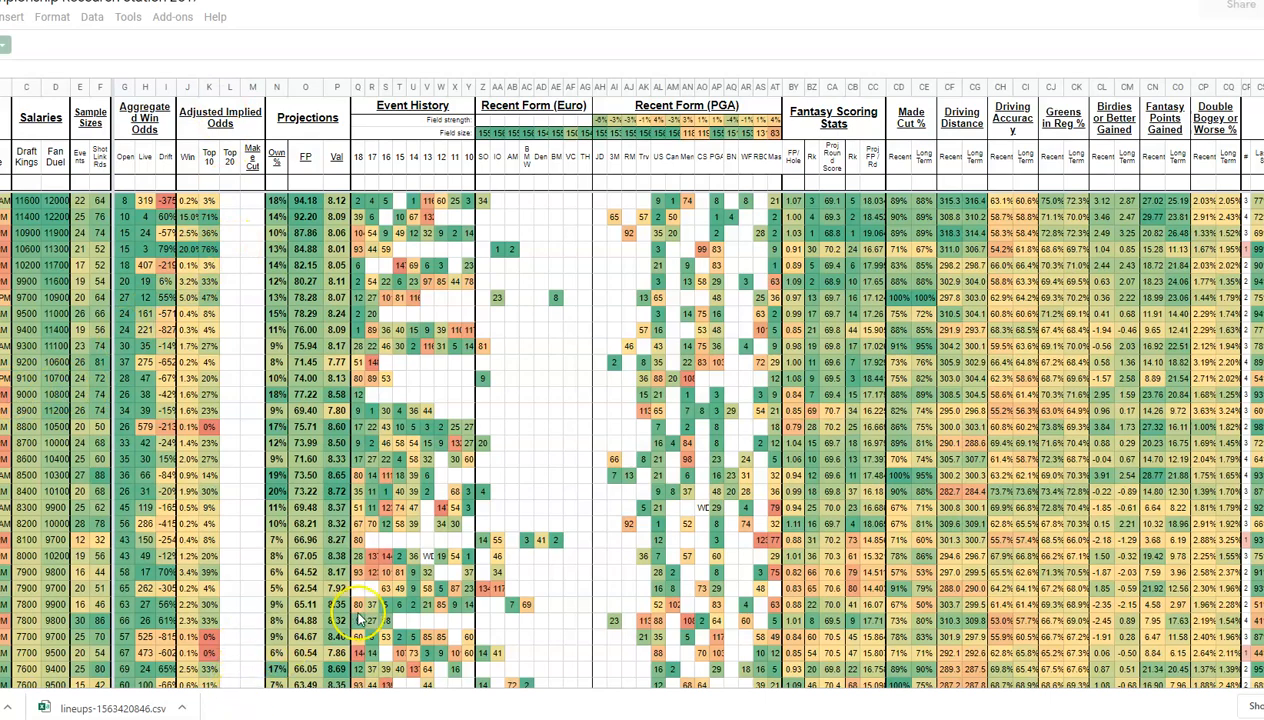
scroll(480, 600, down, 3)
scroll(510, 587, up, 3)
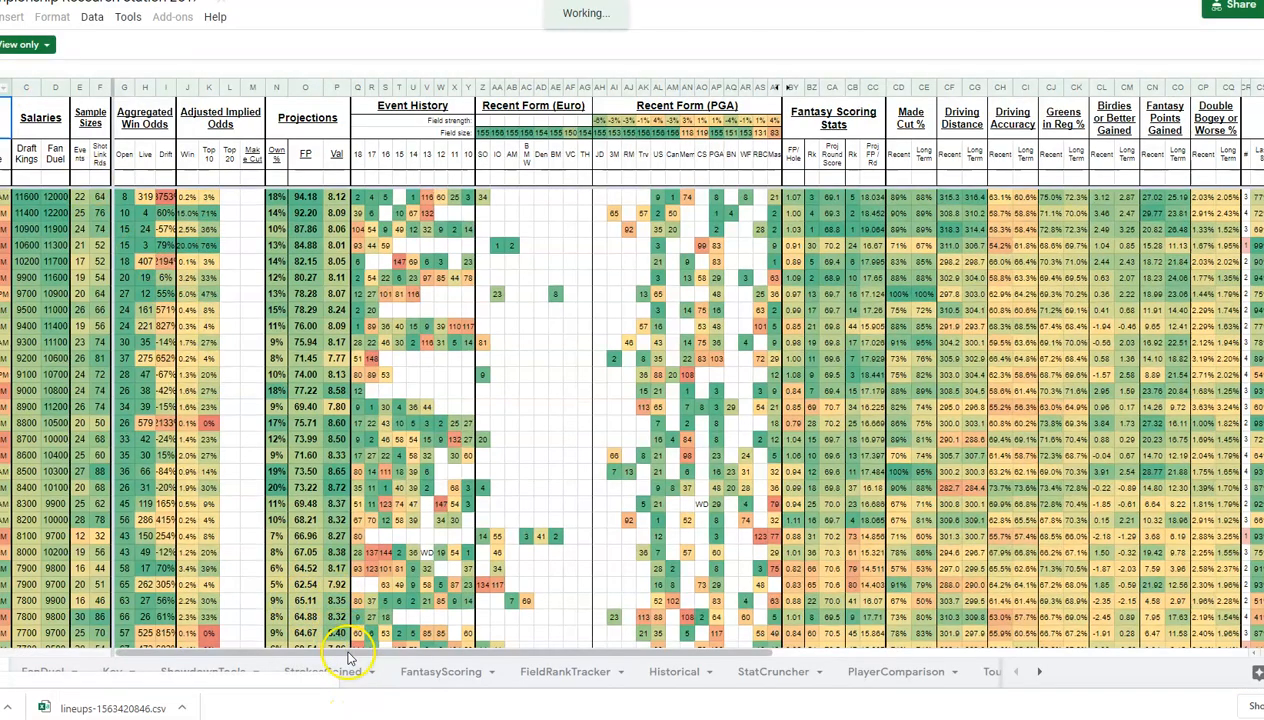
mouse_move(348, 657)
mouse_down()
mouse_move(539, 657)
mouse_move(524, 668)
mouse_move(361, 655)
mouse_up()
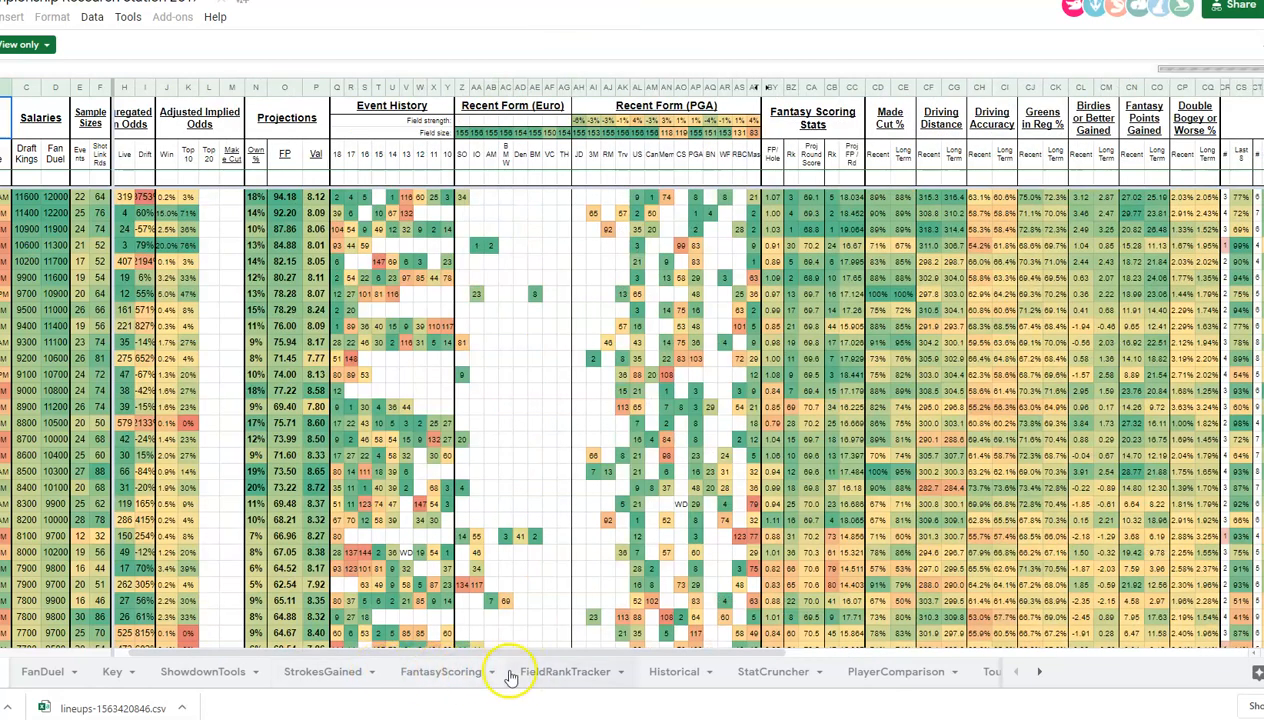
click(760, 674)
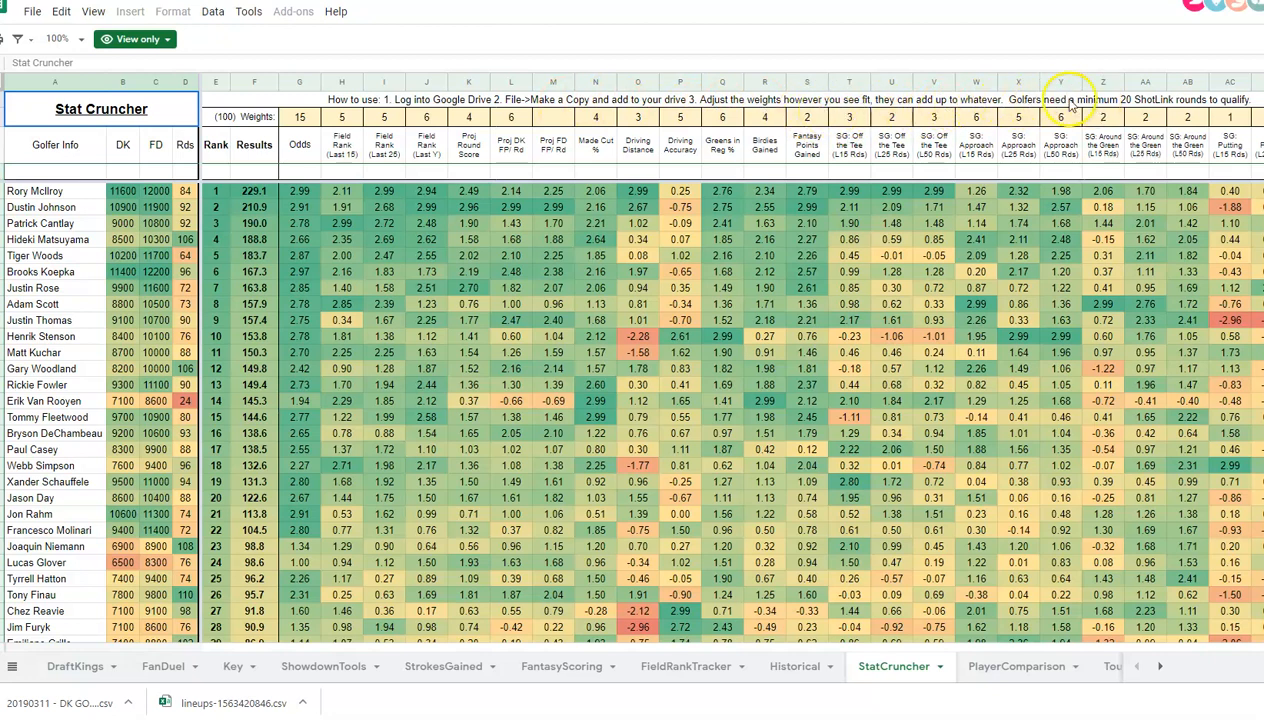
Make a copy of the research station spreadsheet in My Drive, keeping the suggested name.
click(32, 11)
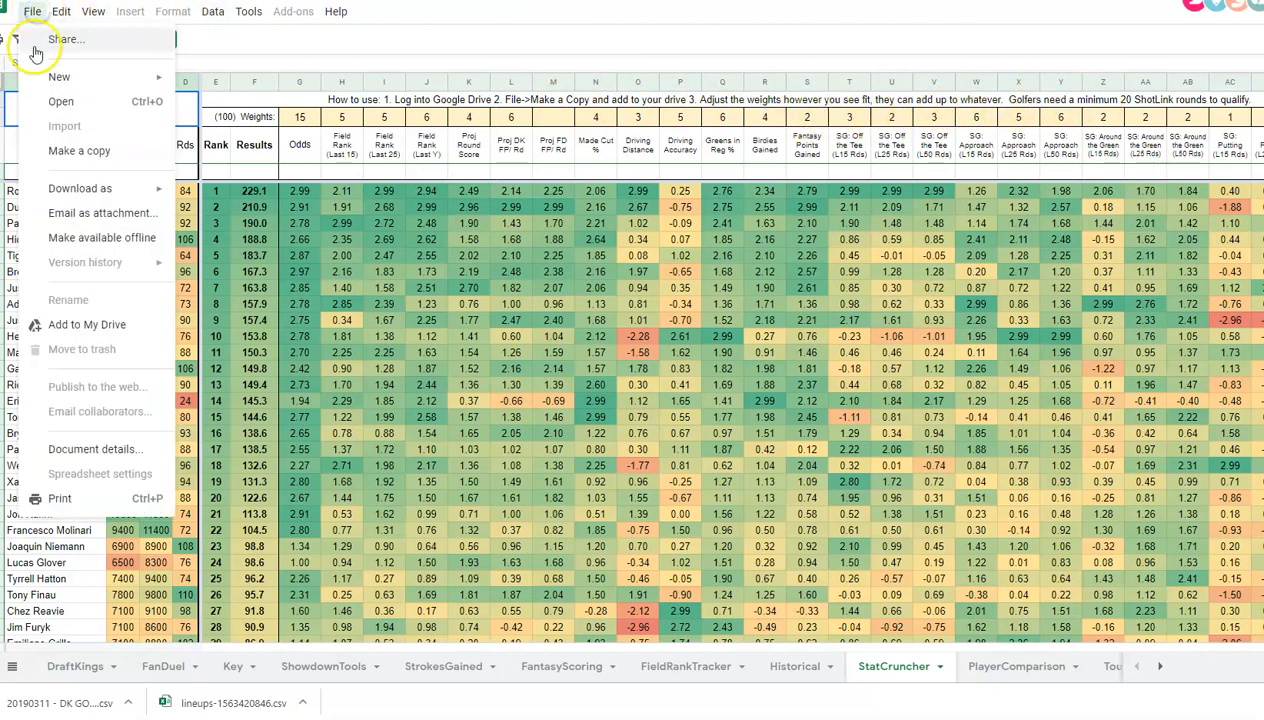
click(85, 150)
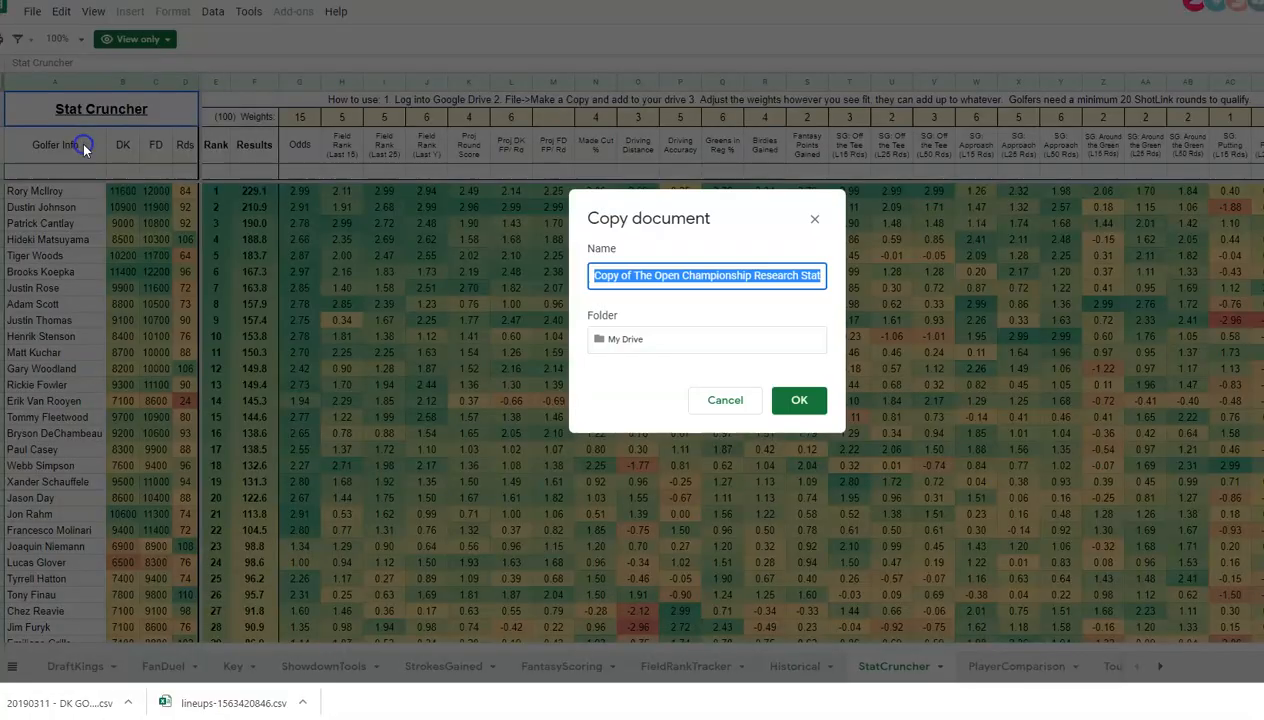
click(799, 403)
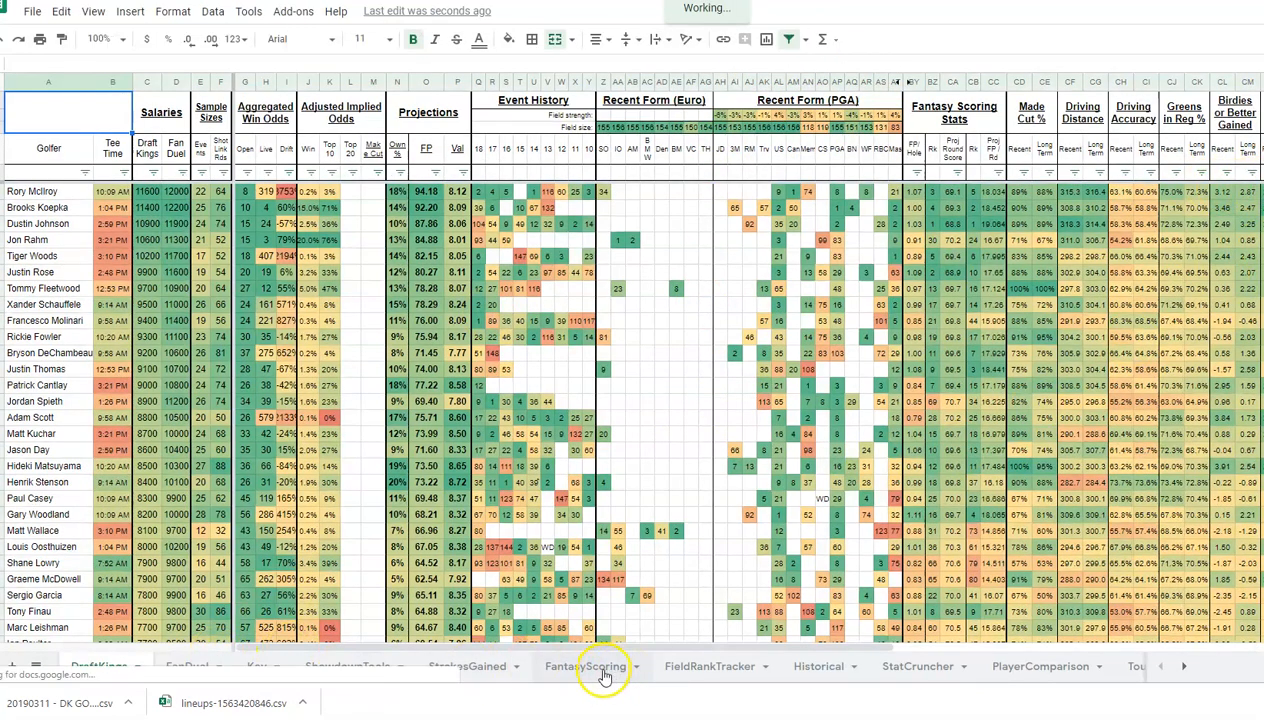
On the copy's StatCruncher sheet, set the Odds weight to 25 and the Made Cut % weight to 15.
click(926, 672)
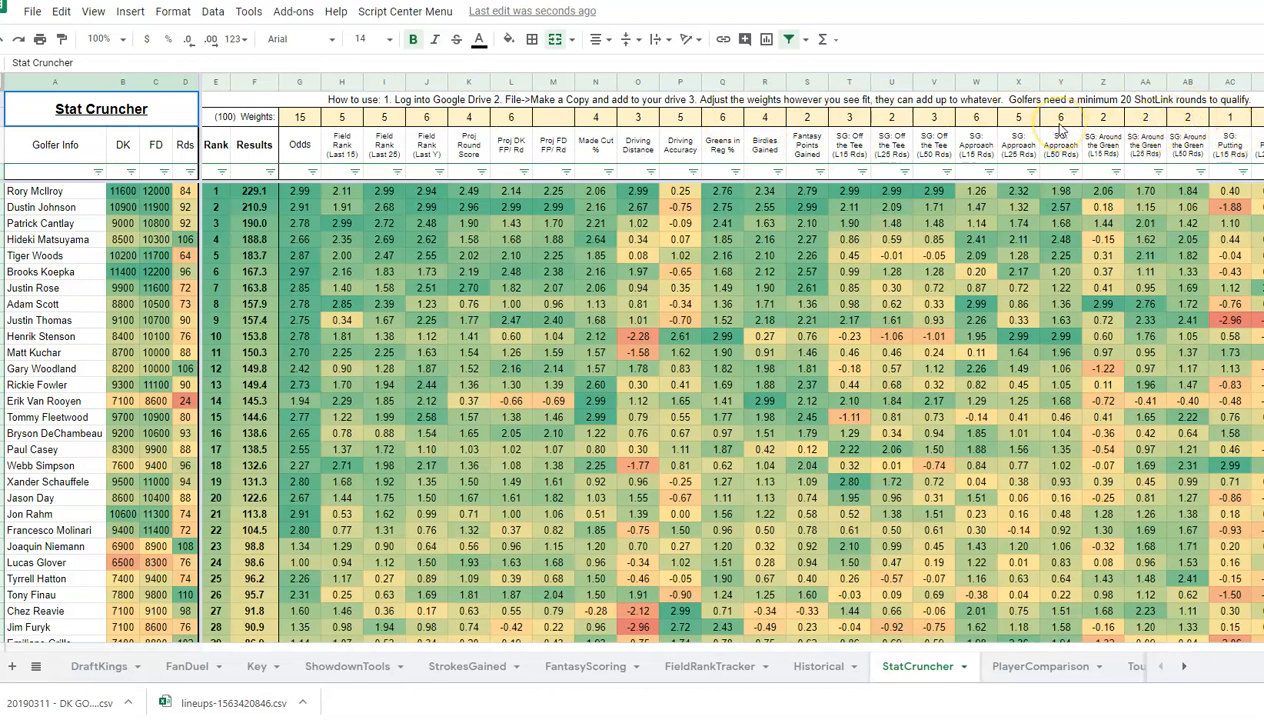
click(301, 118)
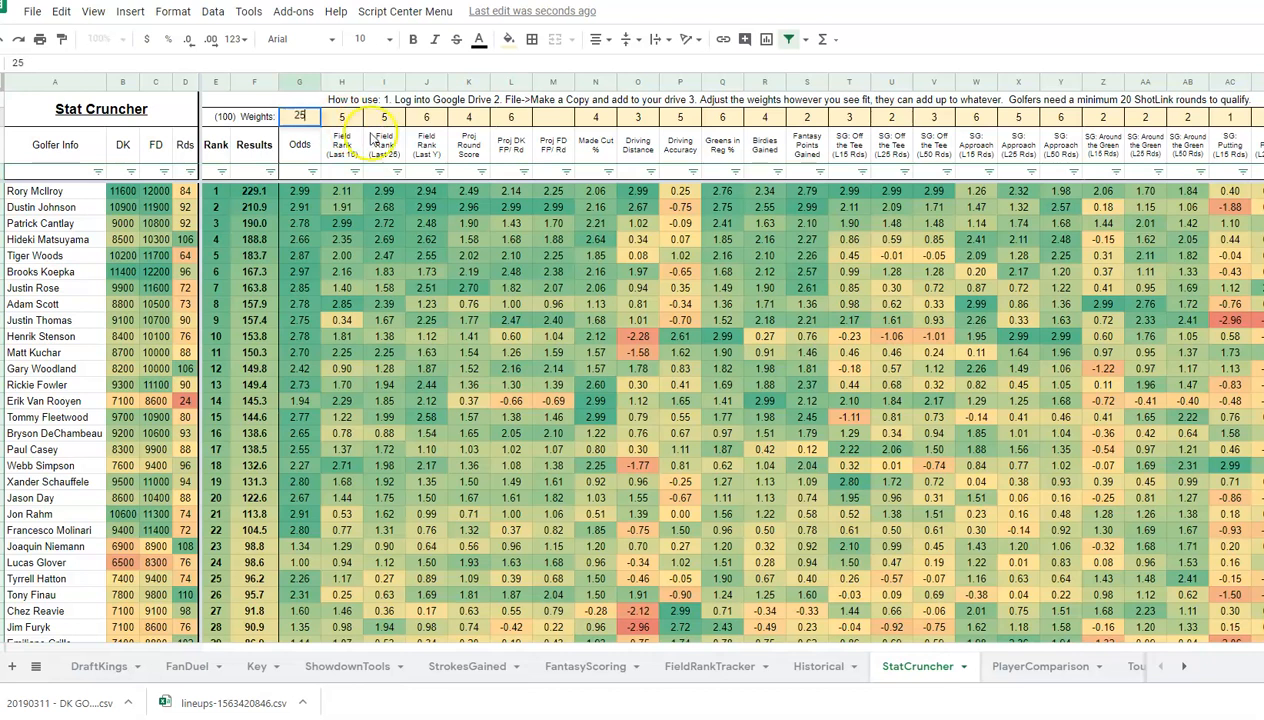
click(598, 119)
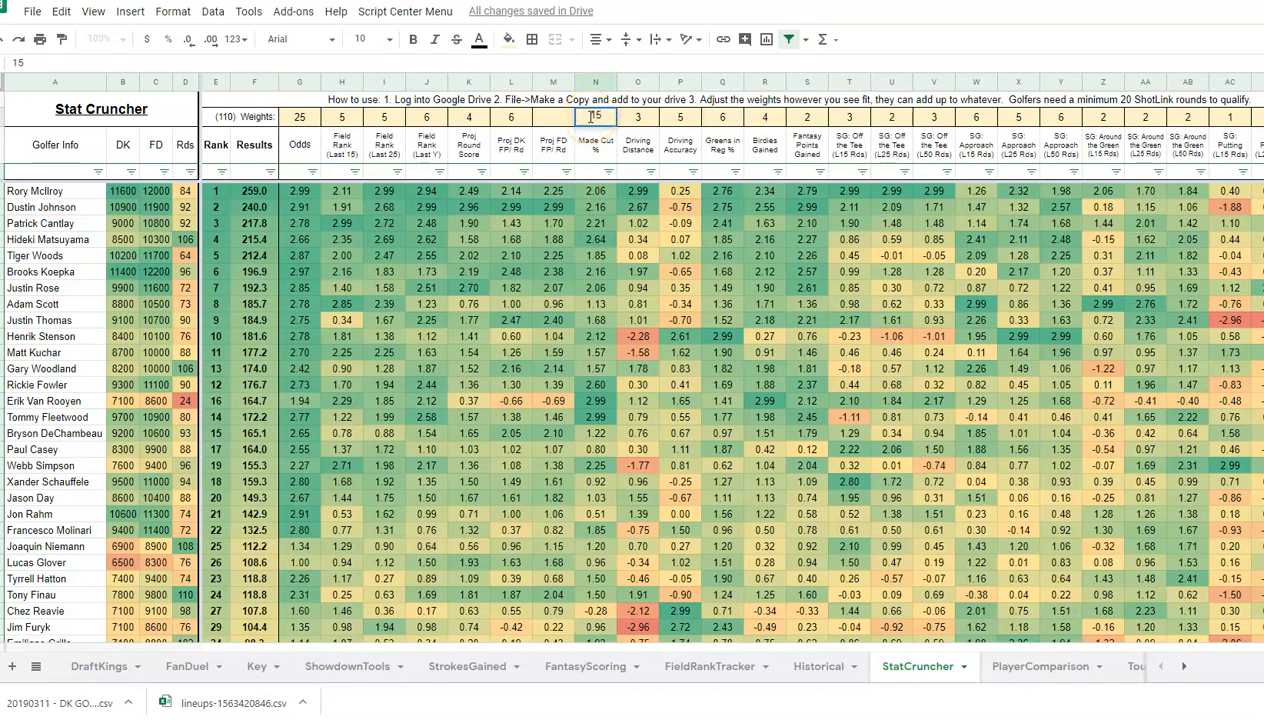
text(15)
click(556, 120)
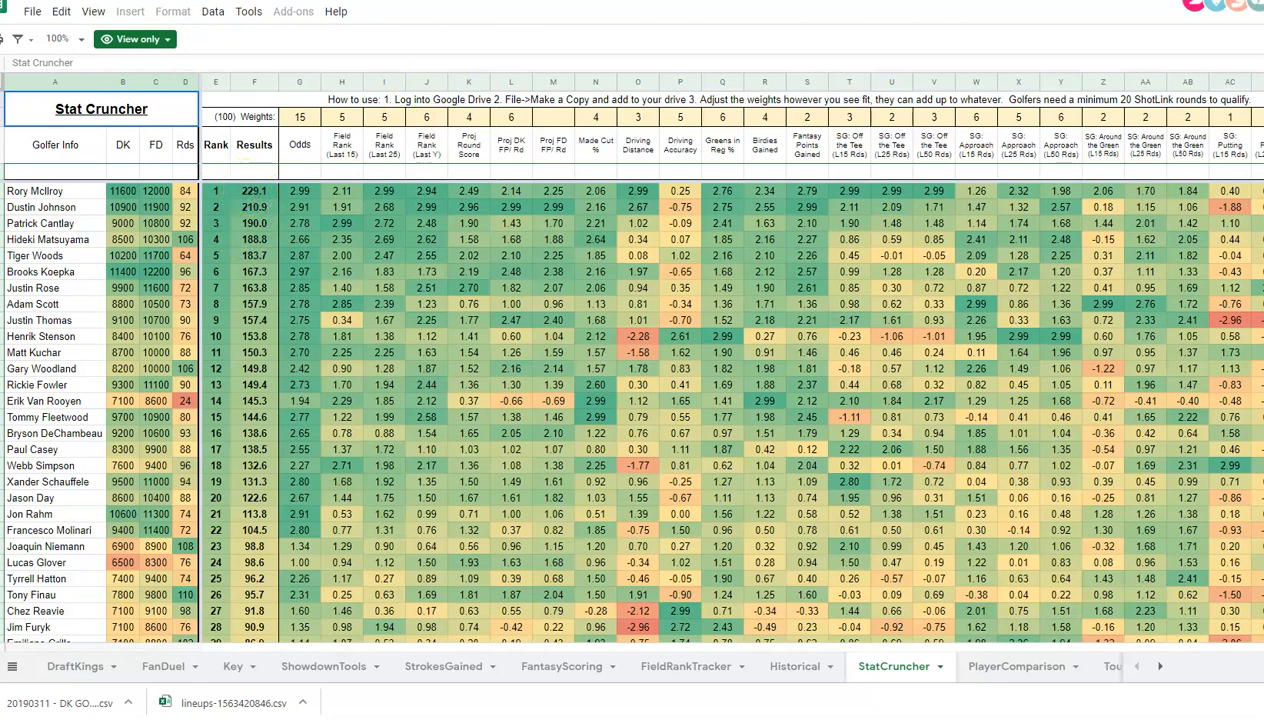
Return to the lineup optimizer and compare the top golfers' DFSArmy Grades with their DFSArmy Pts.
key(ctrl+Tab)
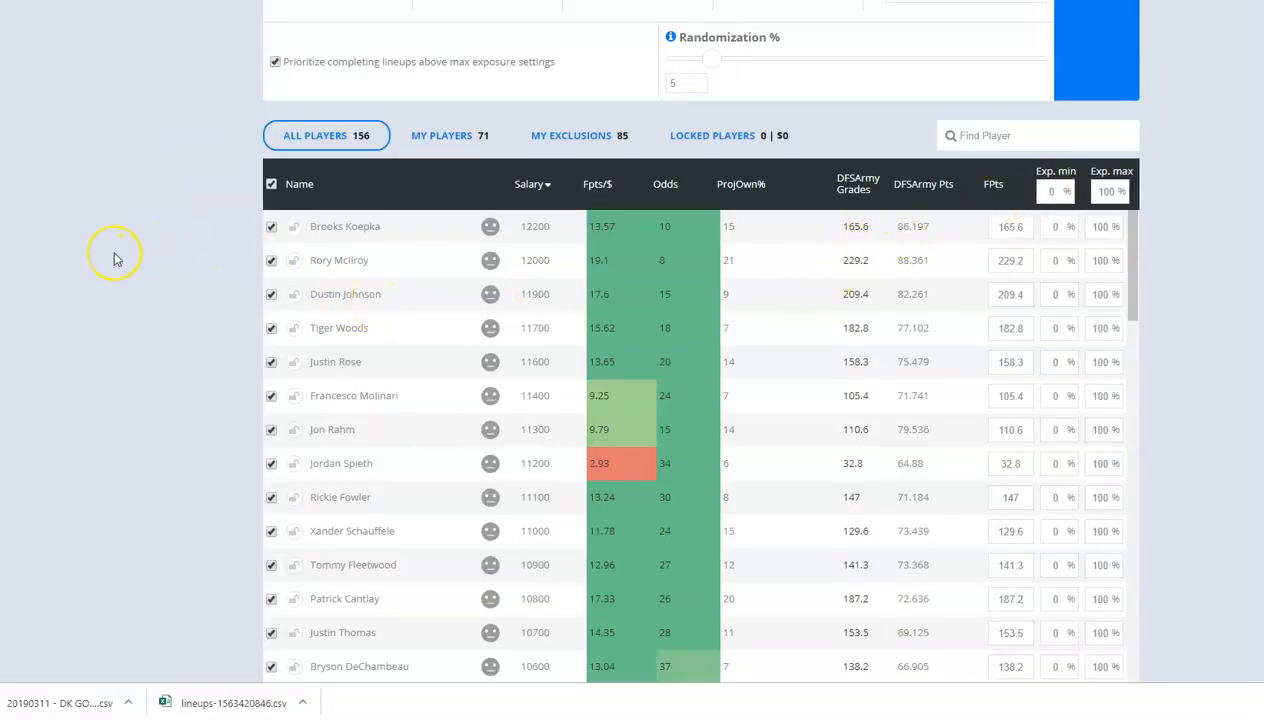
scroll(1210, 272, up, 3)
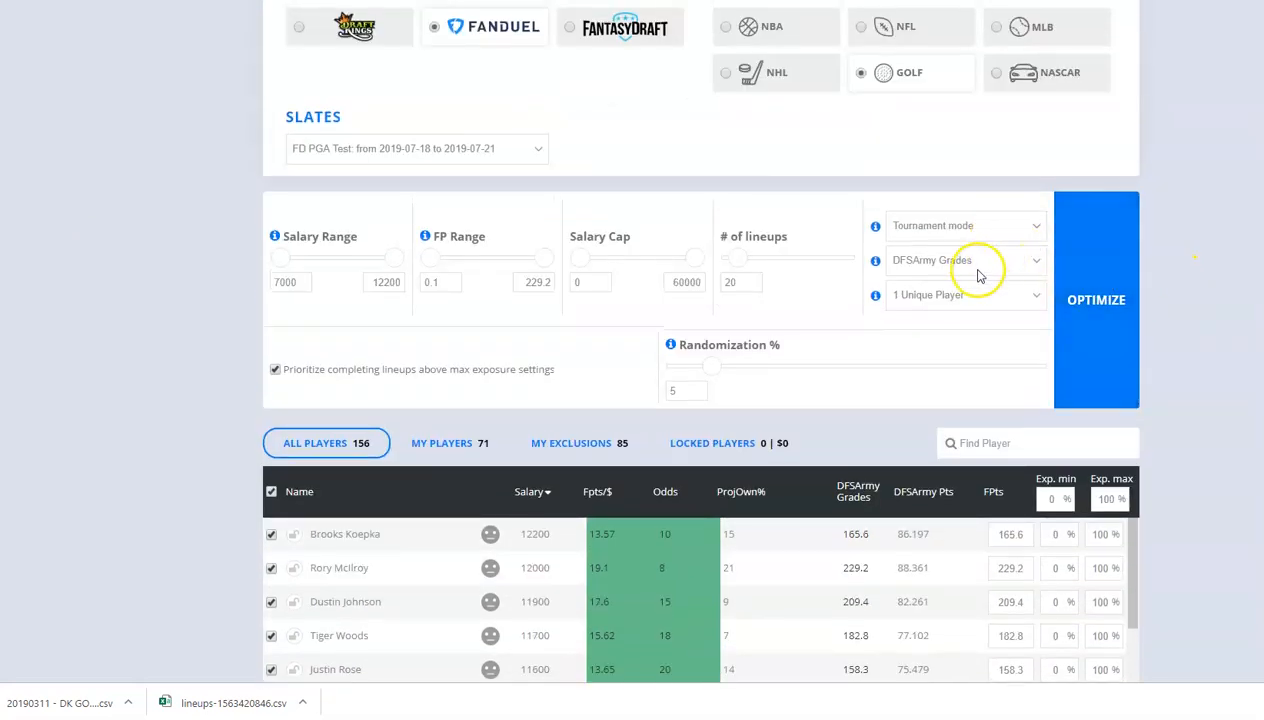
scroll(1192, 312, down, 2)
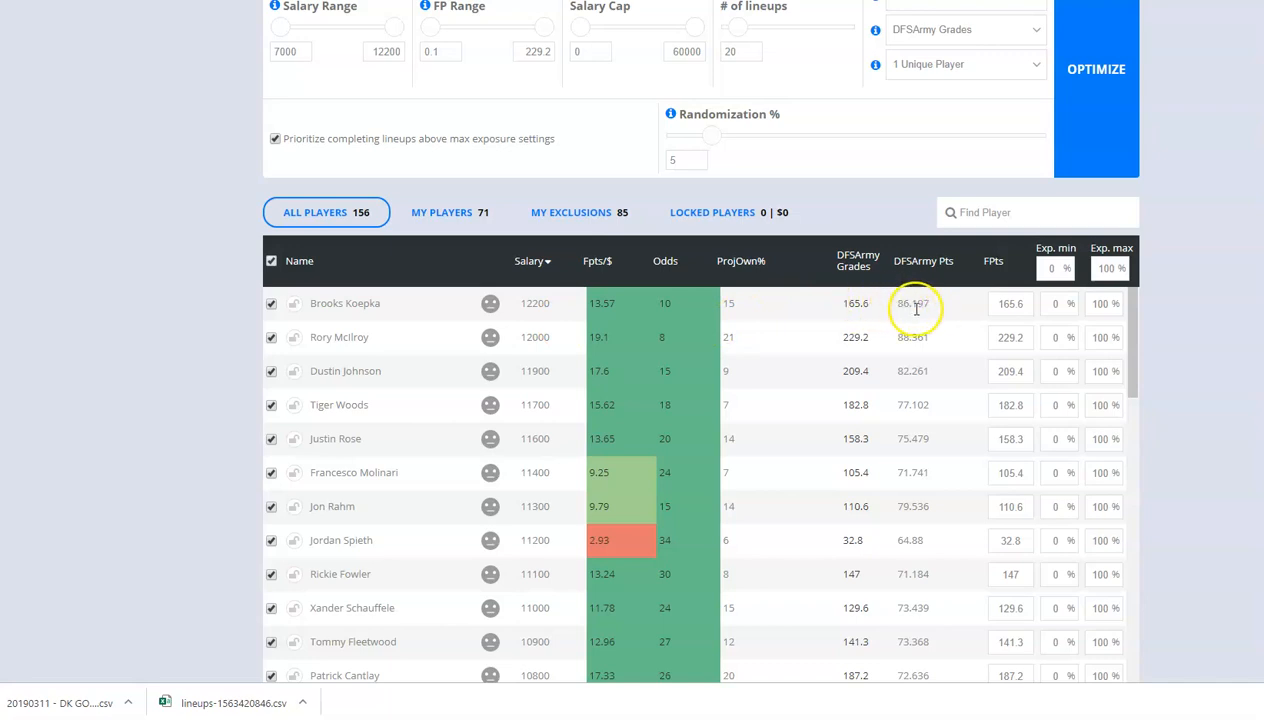
drag(929, 303, 895, 308)
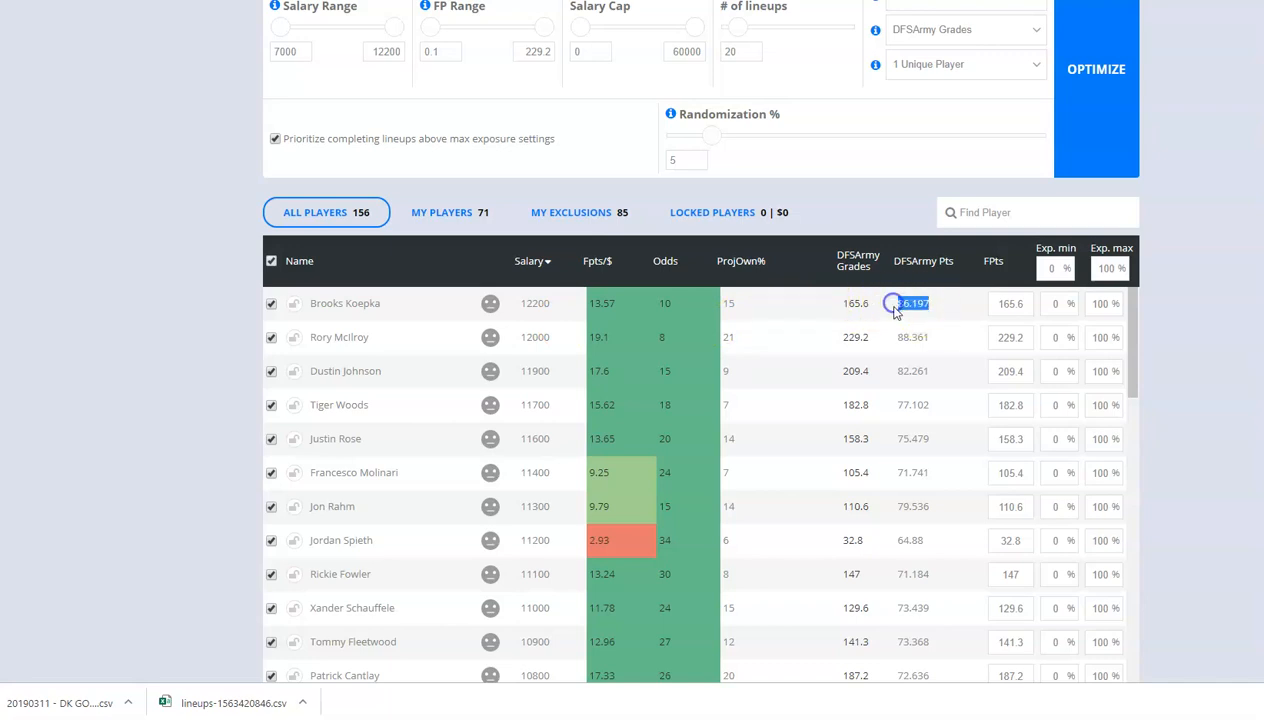
click(934, 338)
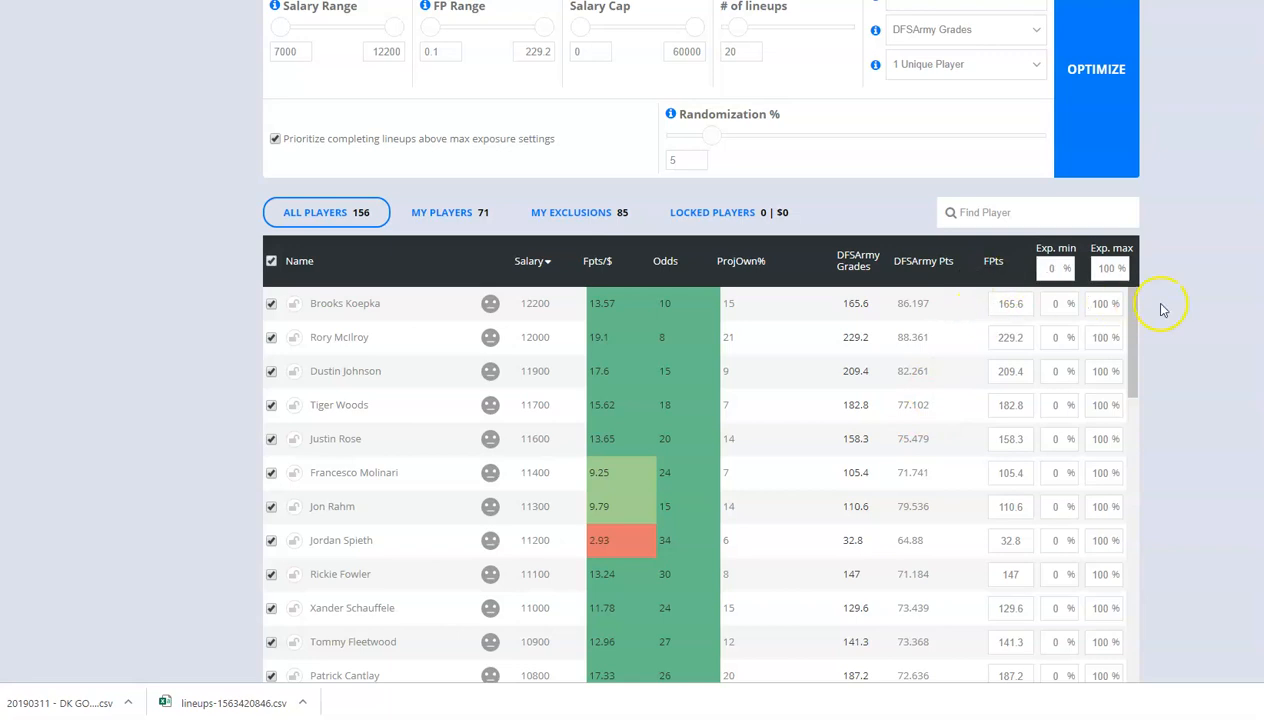
Start optimizing 20 tournament lineups based on DFSArmy Grades with 5% randomization and 1 unique player.
scroll(1162, 310, down, 2)
scroll(1157, 310, up, 3)
click(1110, 173)
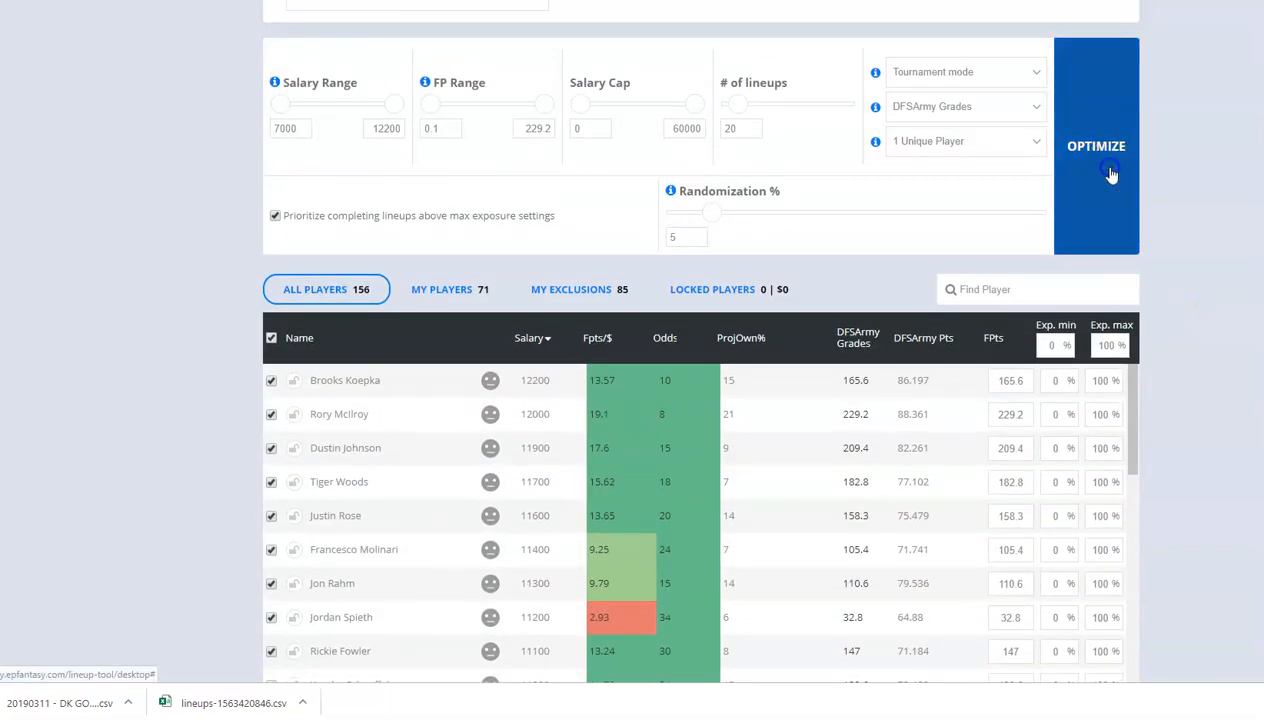
Review the generated lineups and each golfer's exposure percentage in them.
scroll(1165, 176, down, 3)
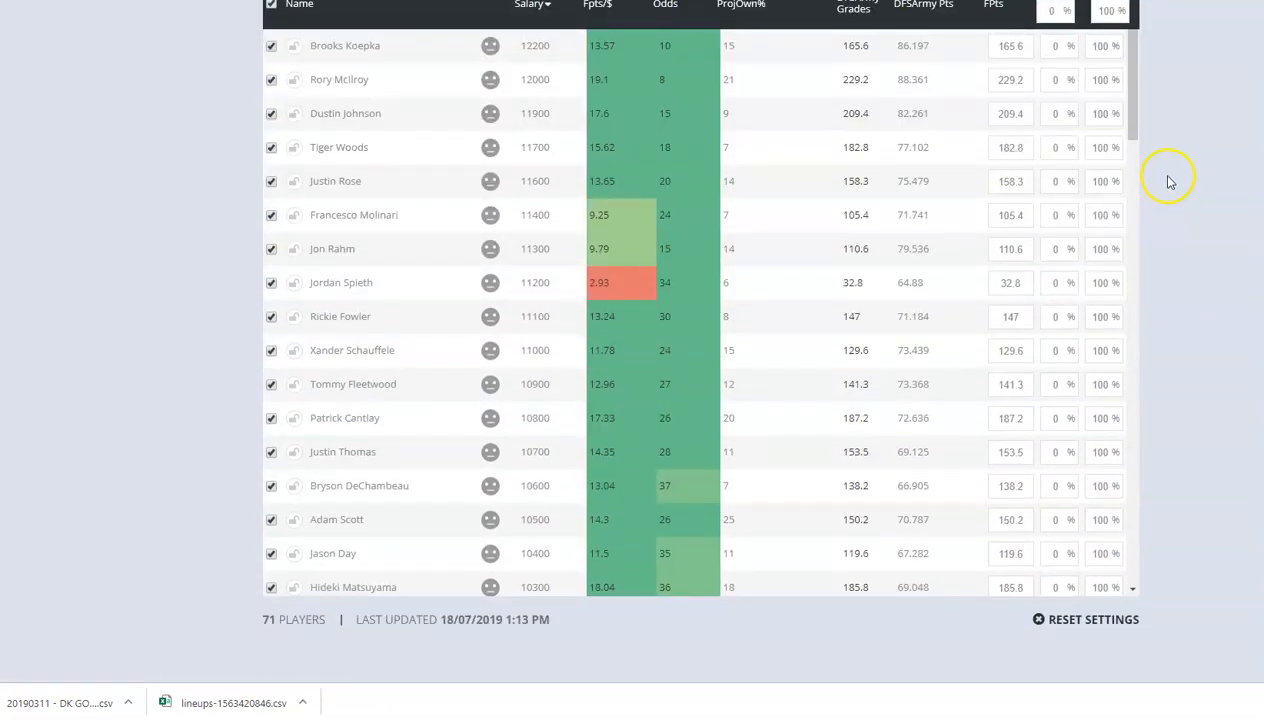
scroll(1160, 274, down, 5)
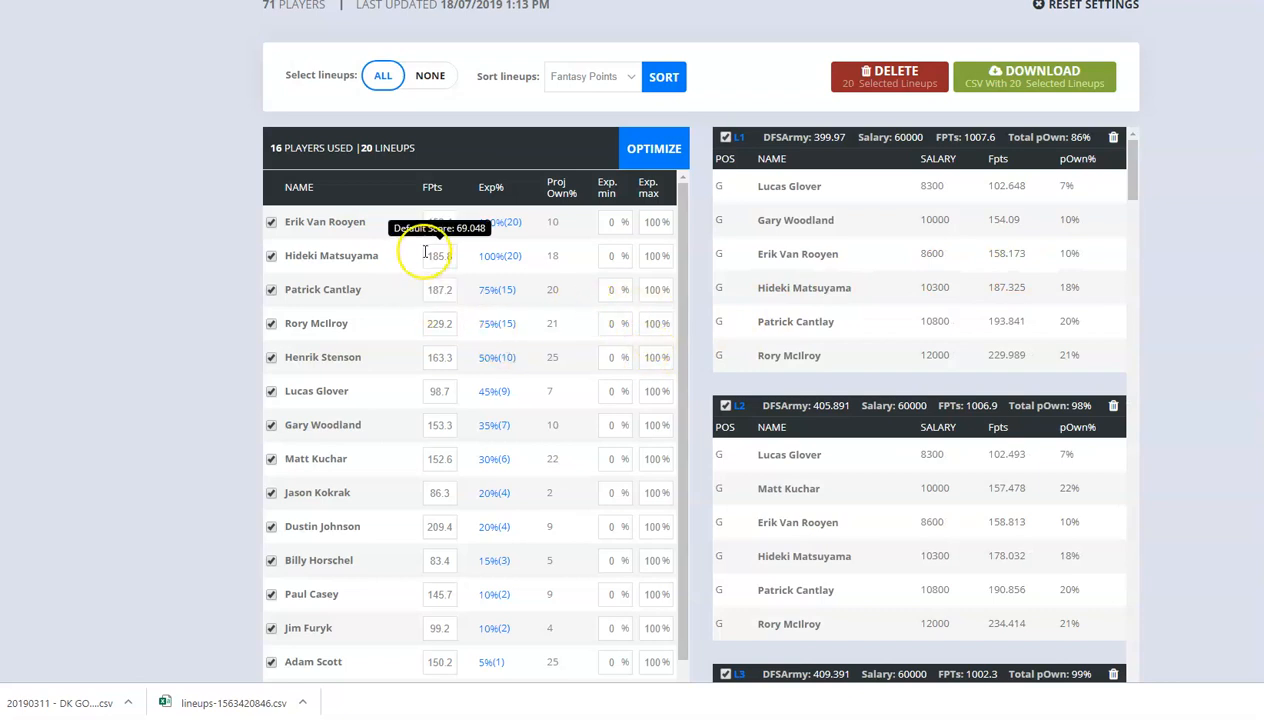
Compare DFSArmy Grades with DFSArmy Pts through the player pool, from the highest-priced golfers down to the cheapest.
scroll(1068, 231, up, 3)
scroll(1068, 231, up, 2)
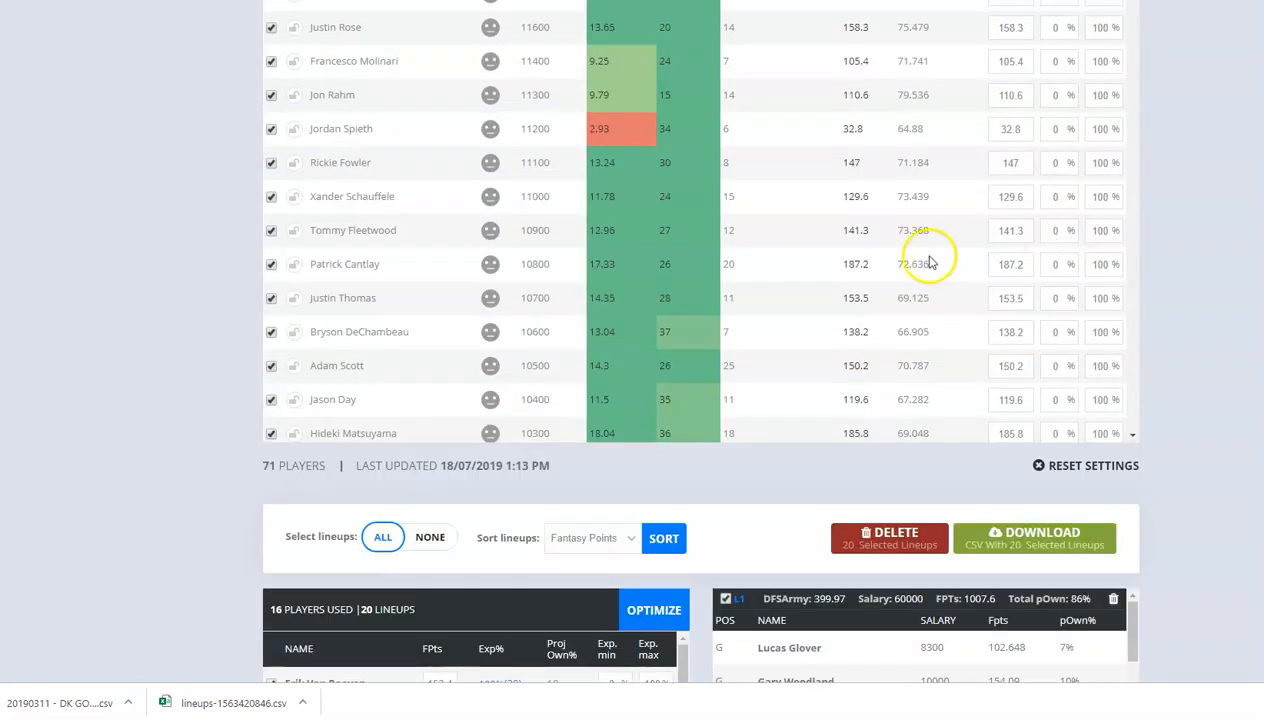
scroll(101, 213, up, 3)
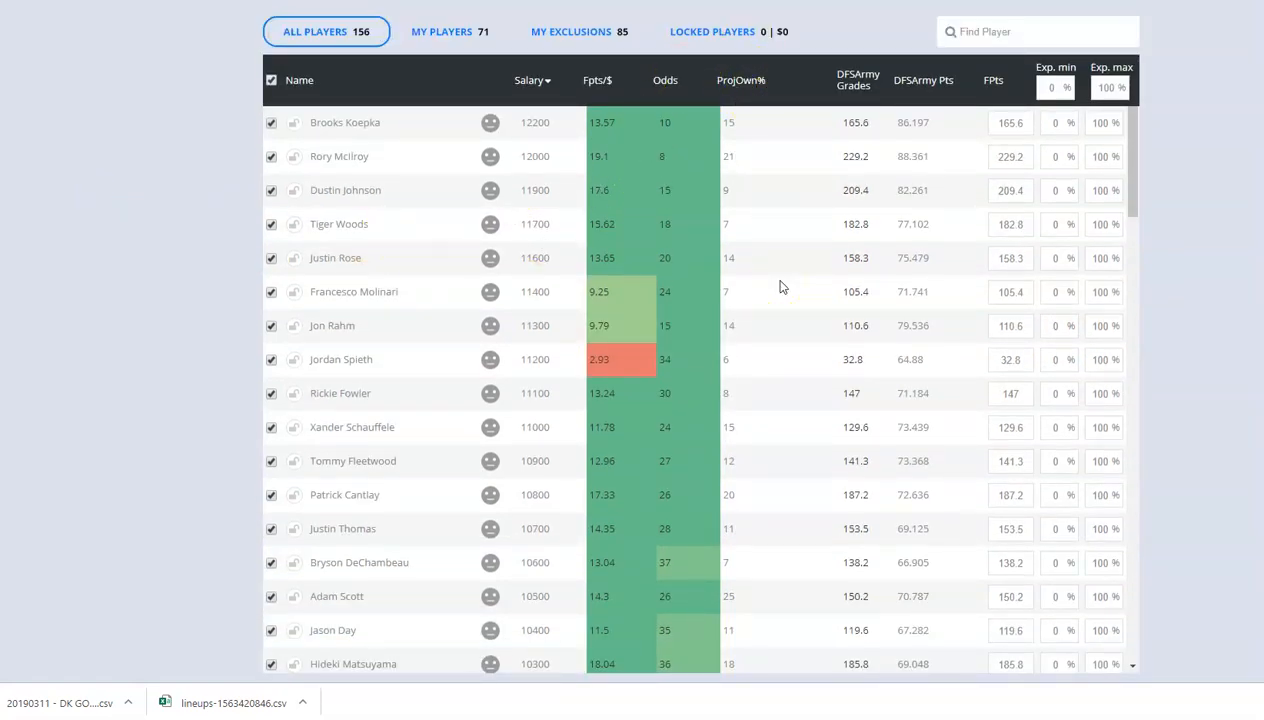
scroll(781, 287, down, 2)
scroll(781, 287, down, 8)
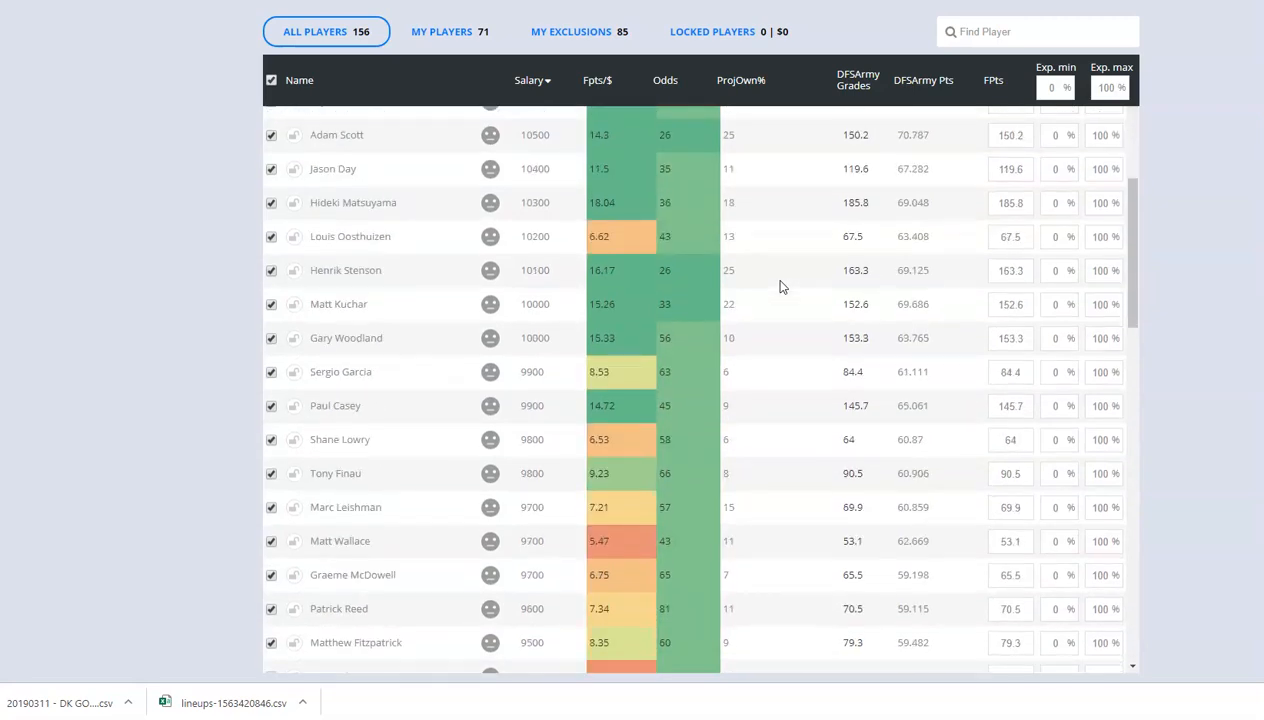
scroll(781, 287, down, 10)
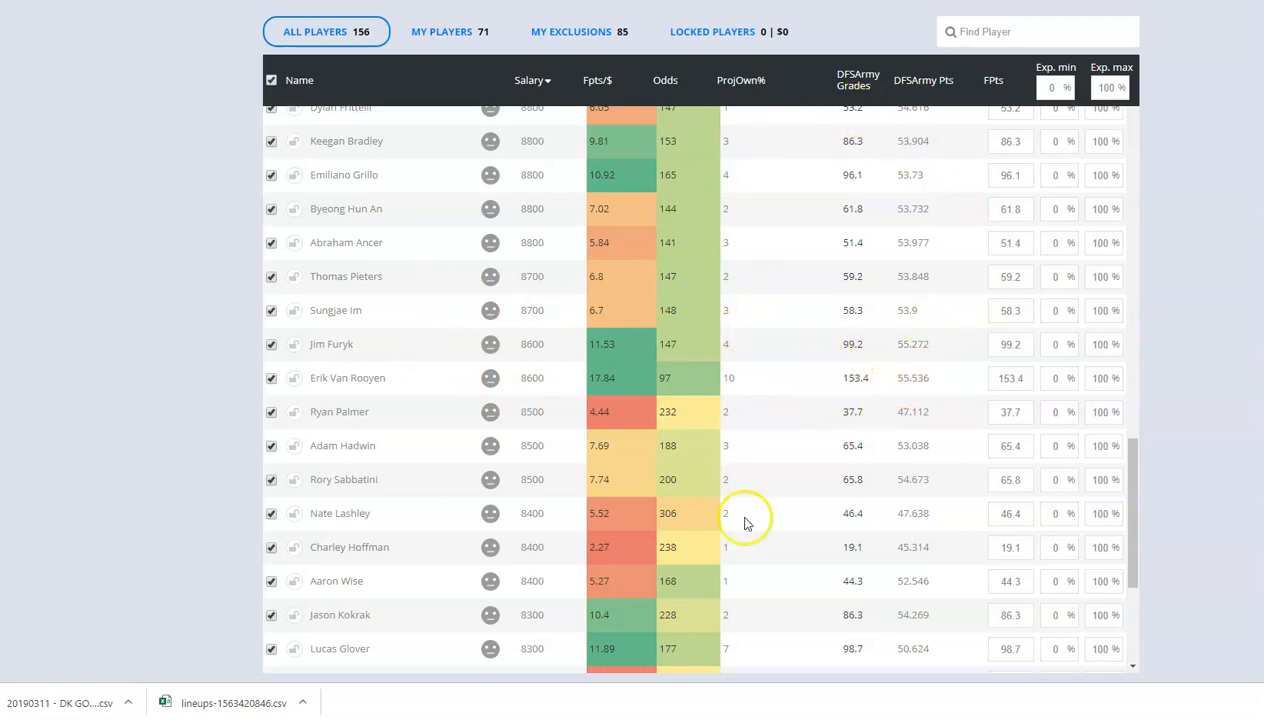
scroll(935, 575, down, 3)
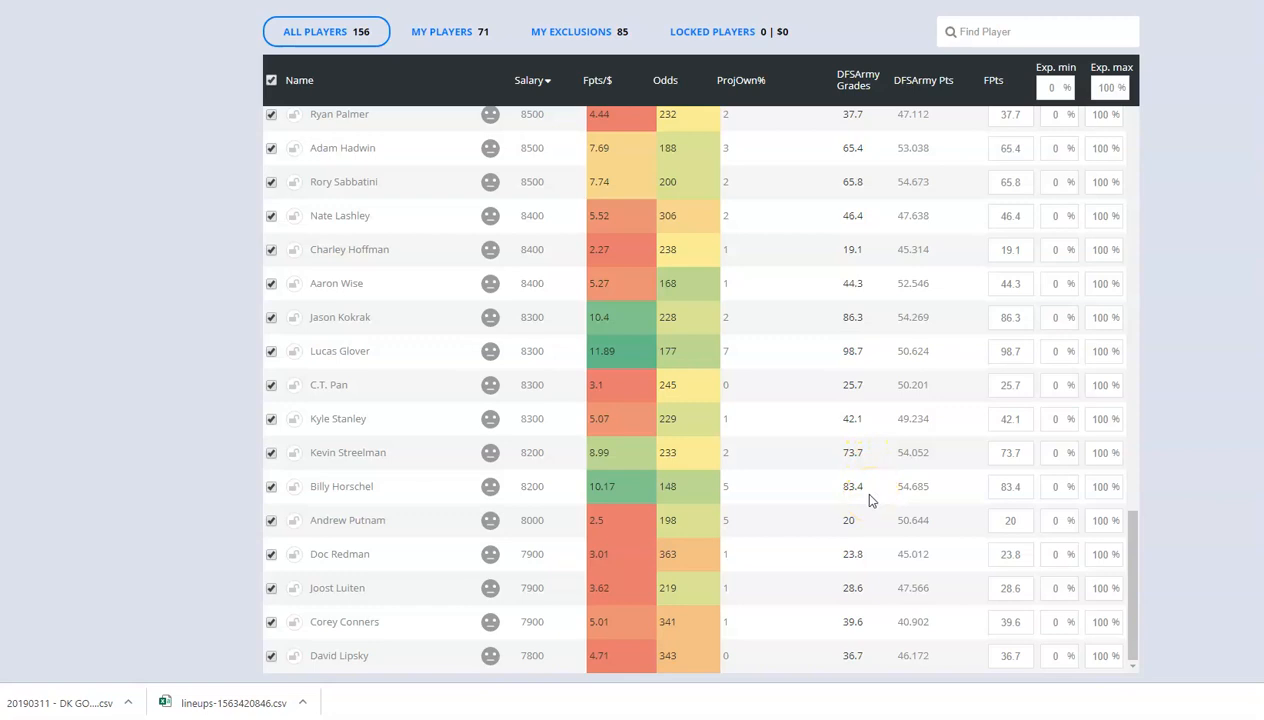
scroll(869, 497, down, 1)
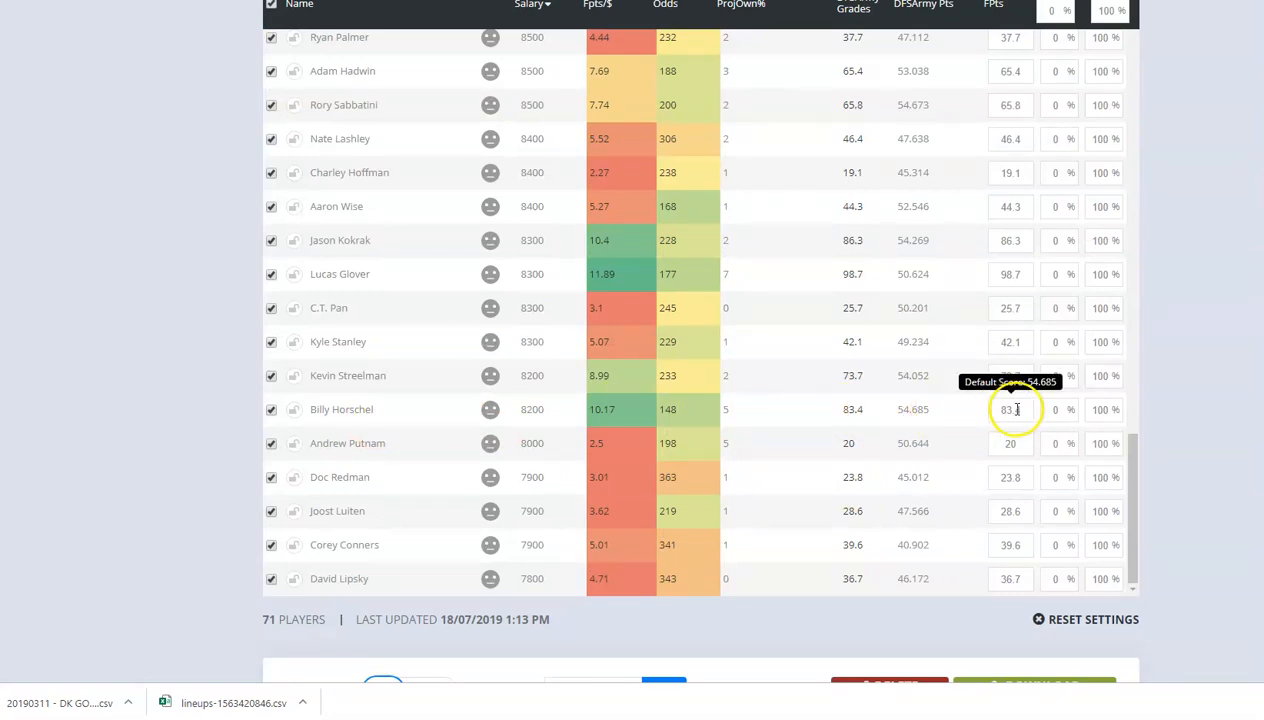
scroll(1228, 387, down, 1)
scroll(1228, 387, down, 5)
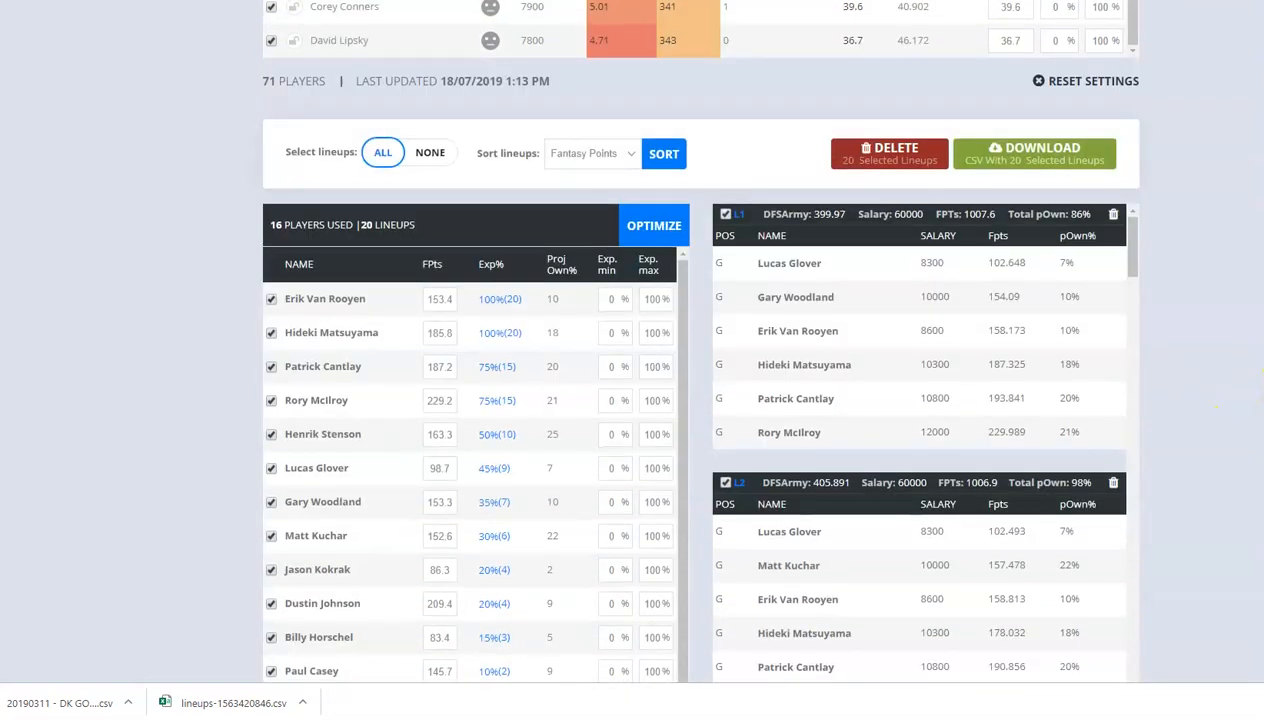
Examine the odds, grades and projected points of the low- and mid-priced golfers, working back up the player pool.
scroll(951, 460, up, 5)
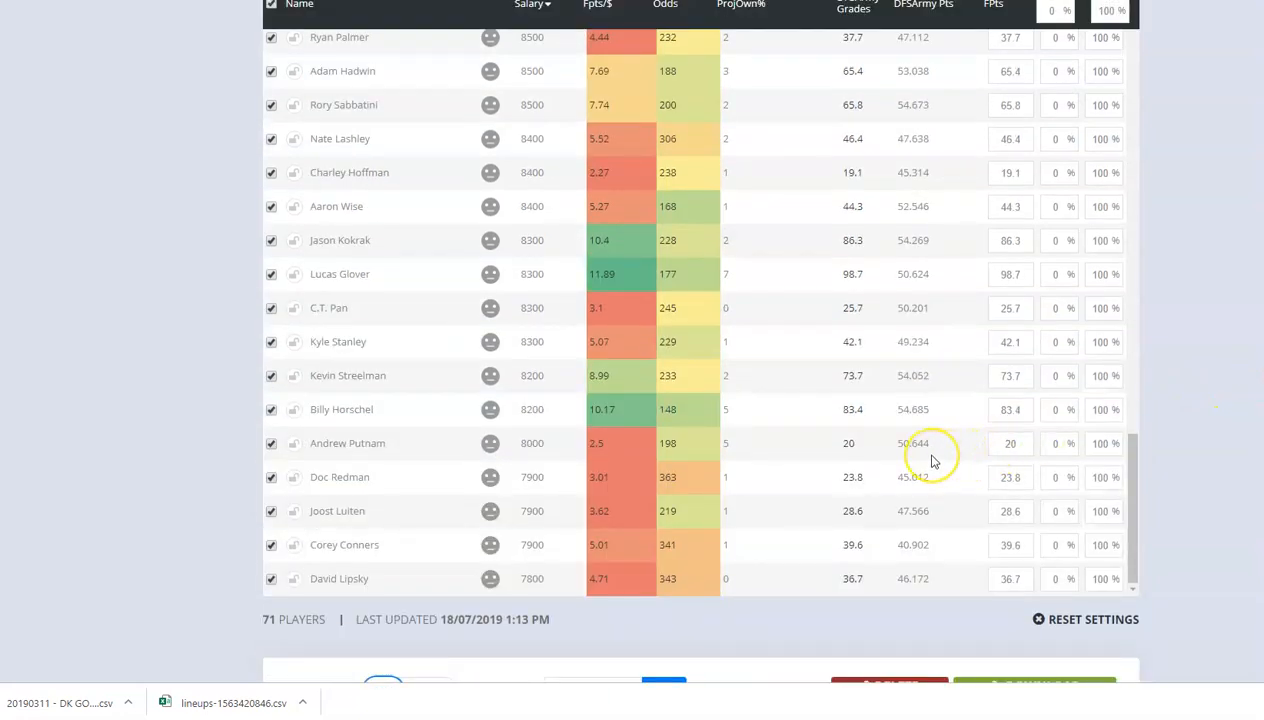
scroll(931, 460, up, 3)
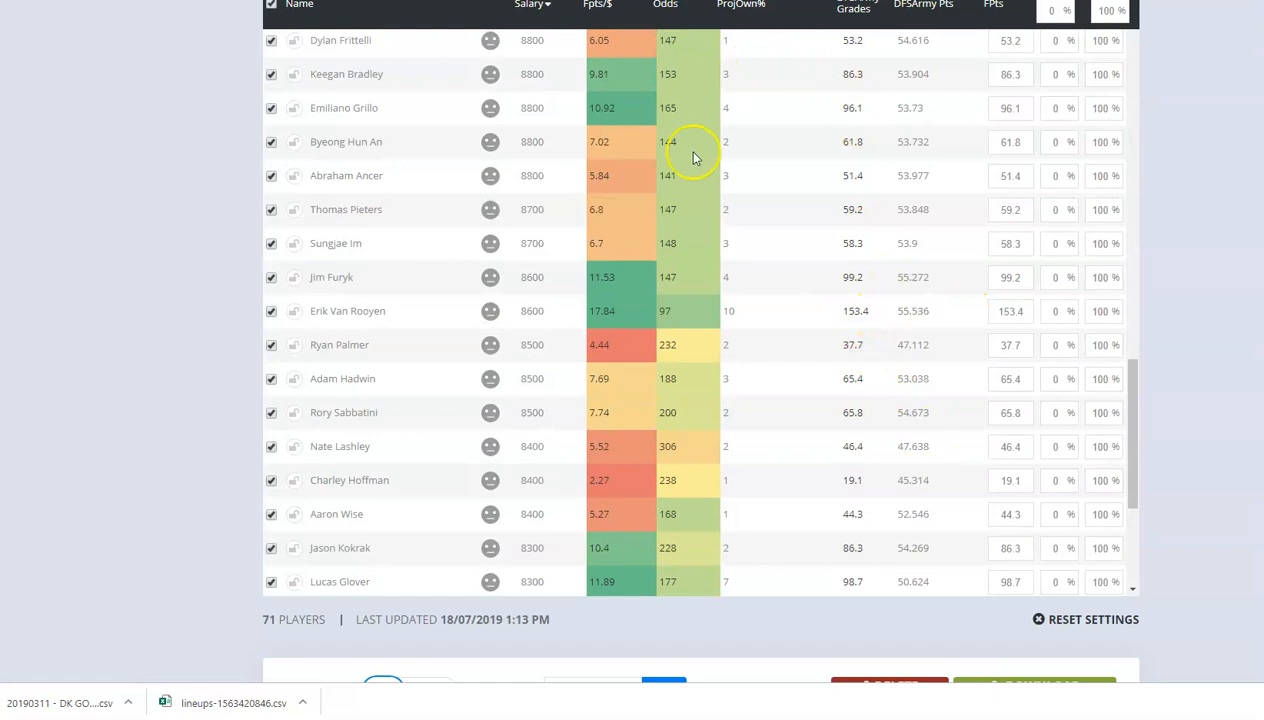
scroll(866, 242, up, 1)
scroll(866, 242, up, 1)
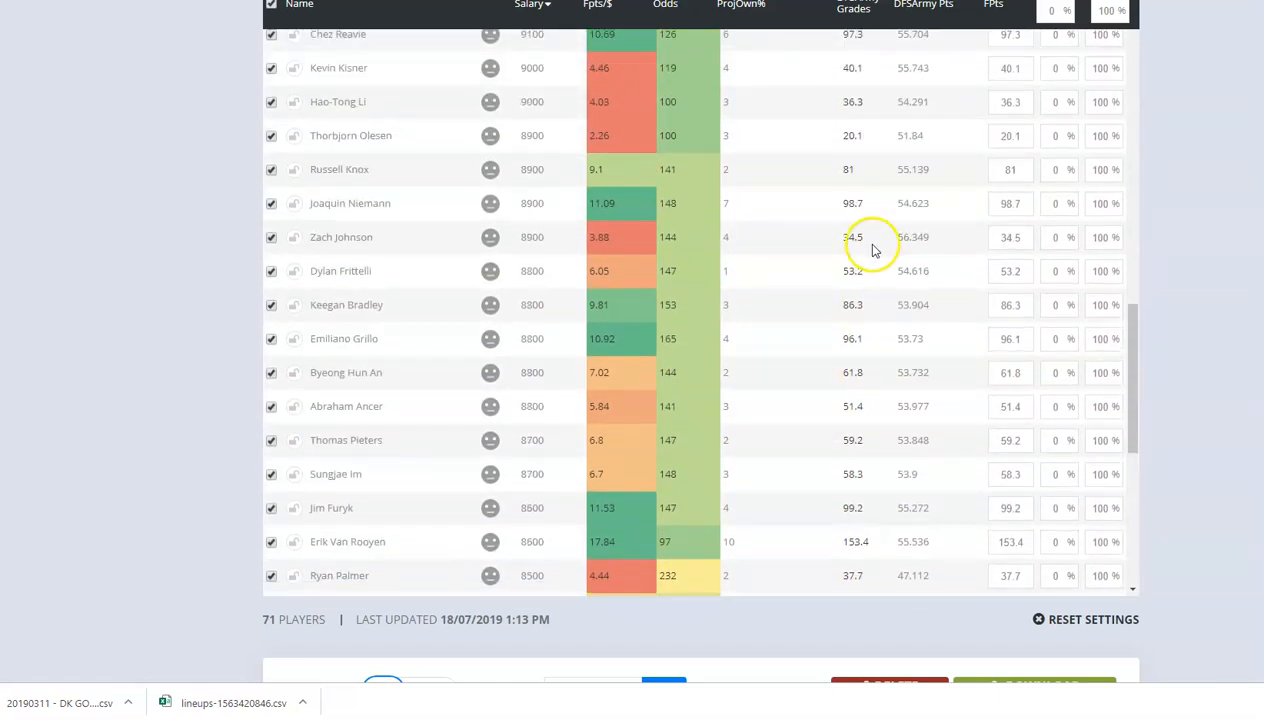
scroll(868, 244, up, 5)
scroll(885, 260, up, 3)
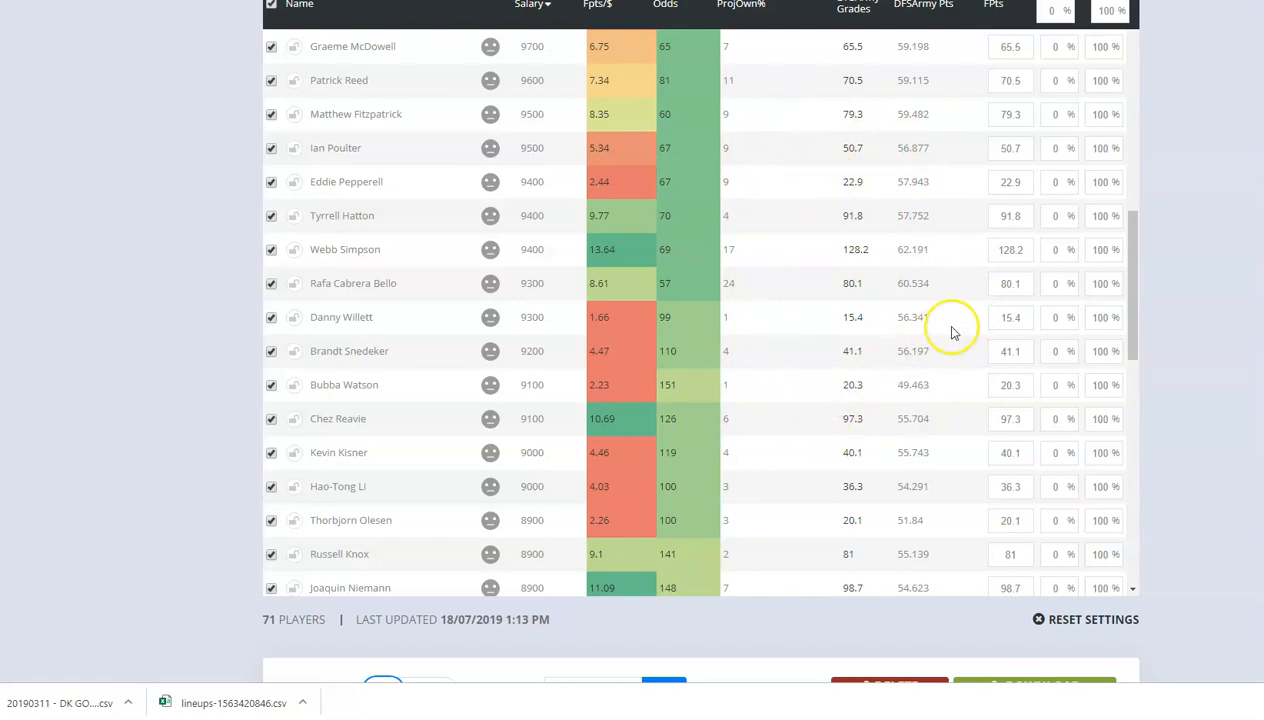
scroll(952, 333, up, 1)
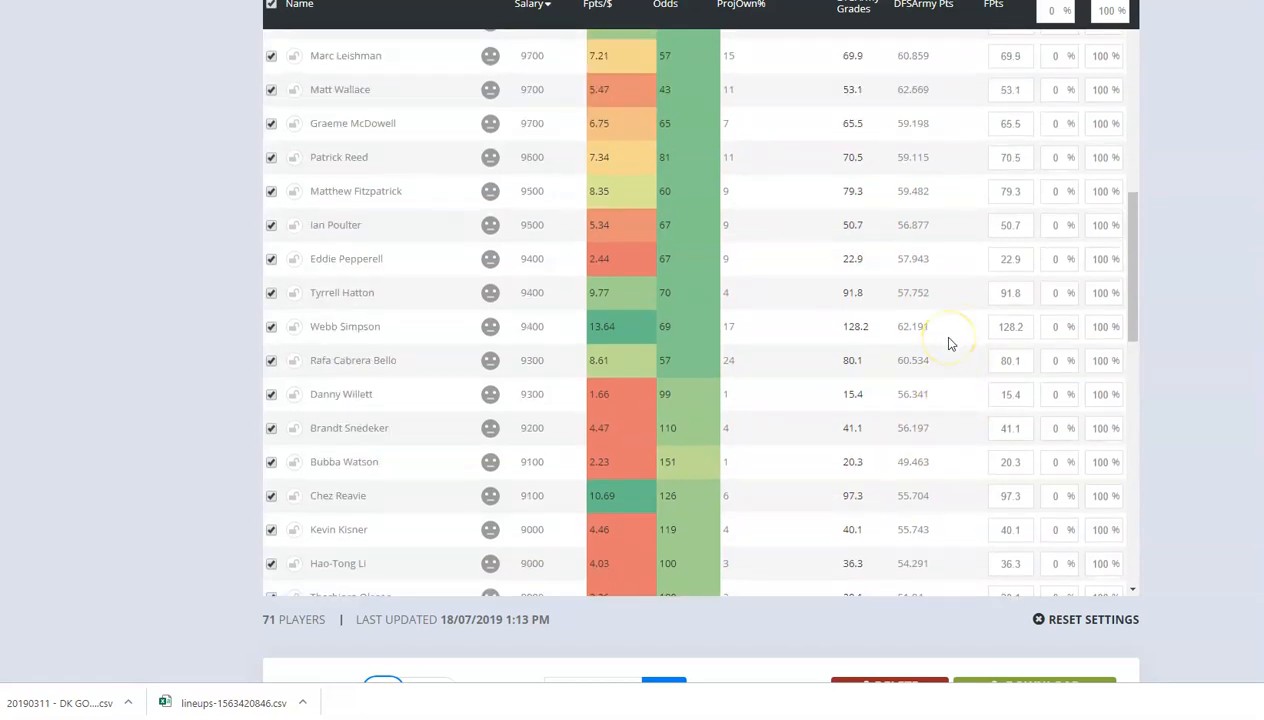
scroll(950, 343, up, 3)
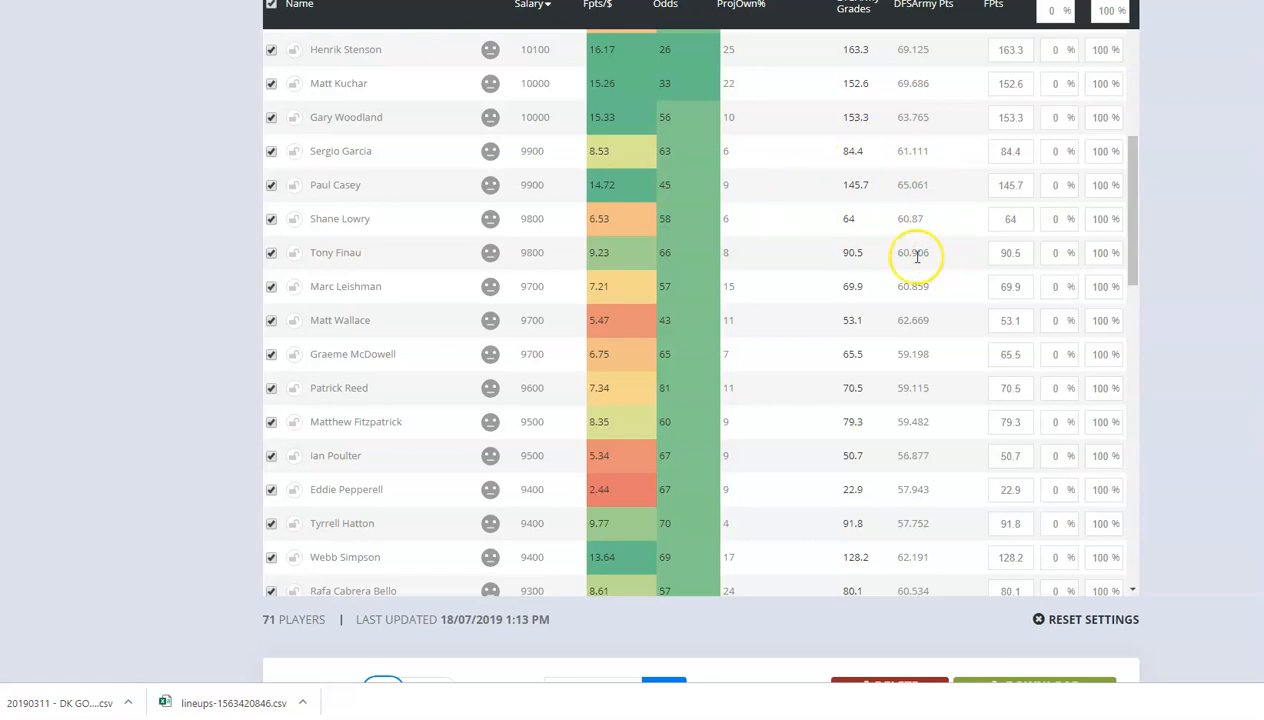
scroll(917, 256, up, 2)
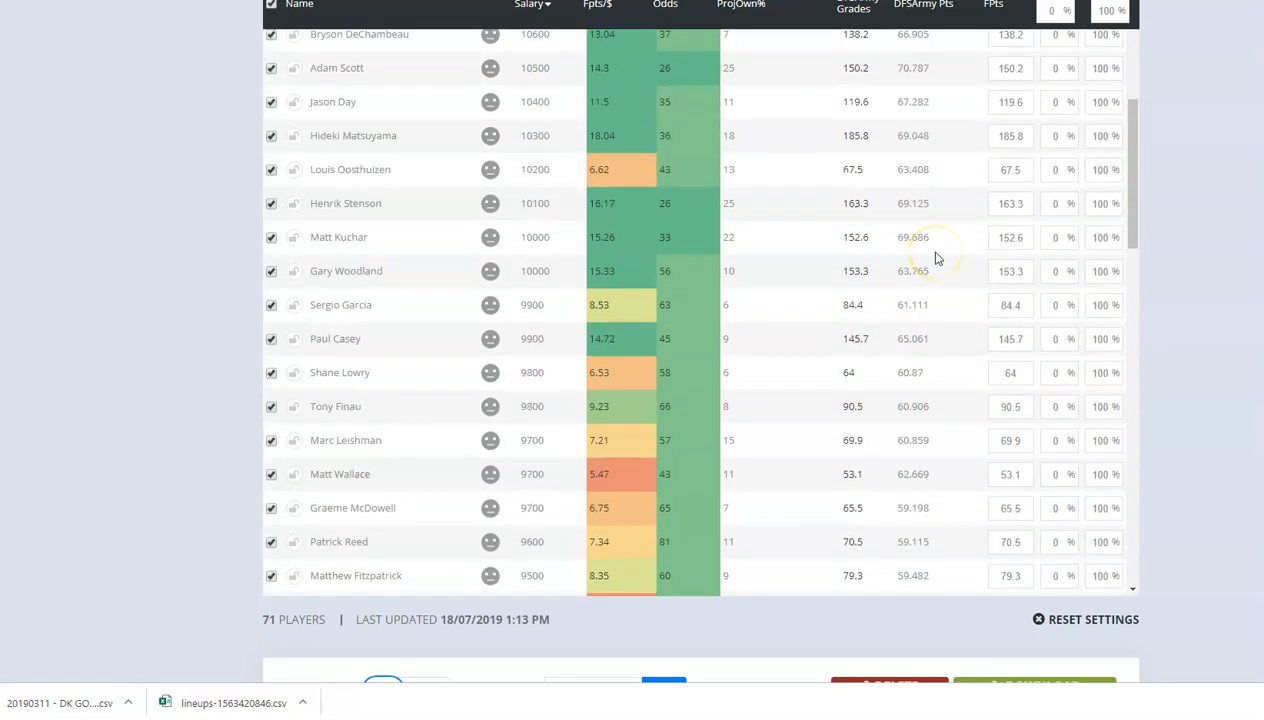
Switch to the StatCruncher spreadsheet and sort the golfers by DK salary in descending order.
click(520, 2)
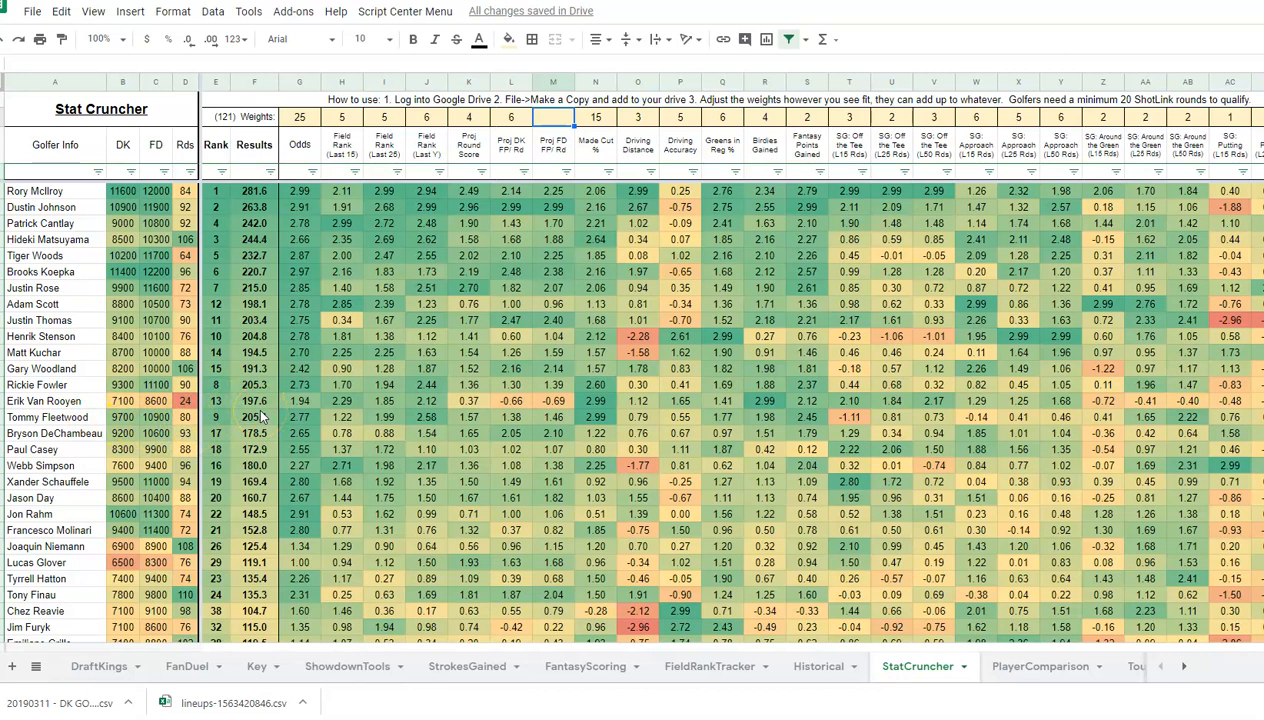
click(131, 172)
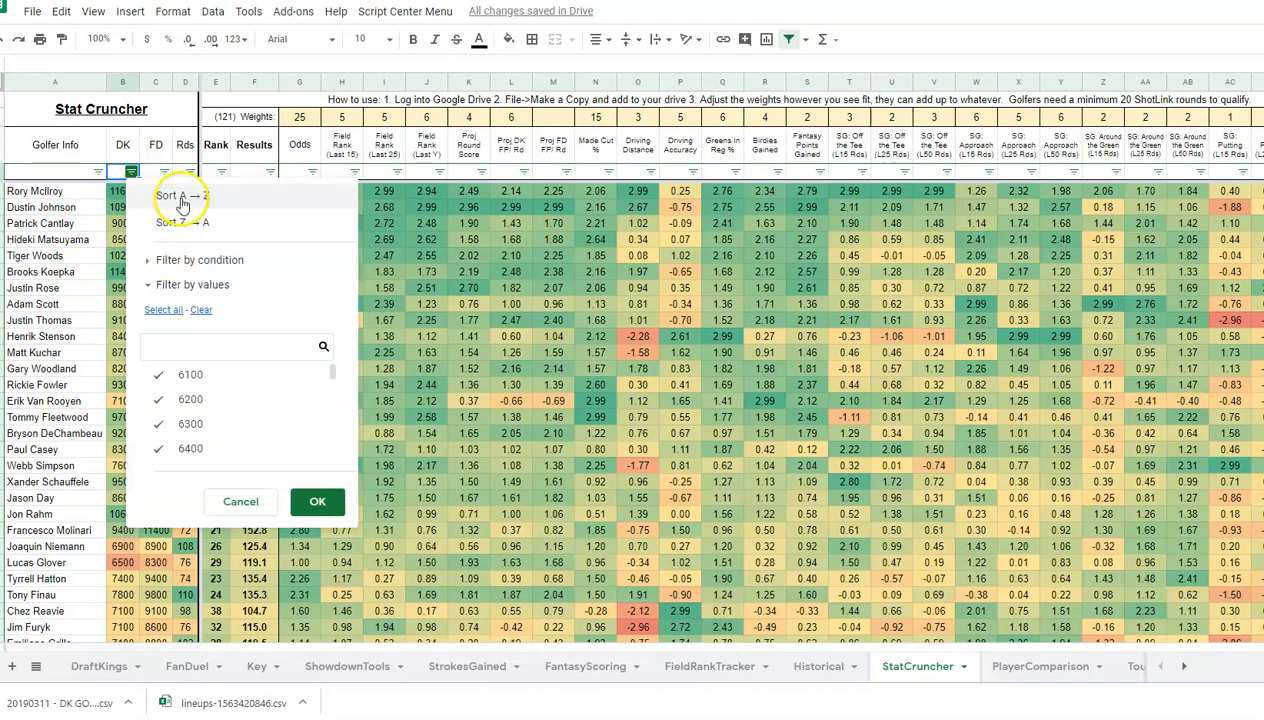
click(188, 226)
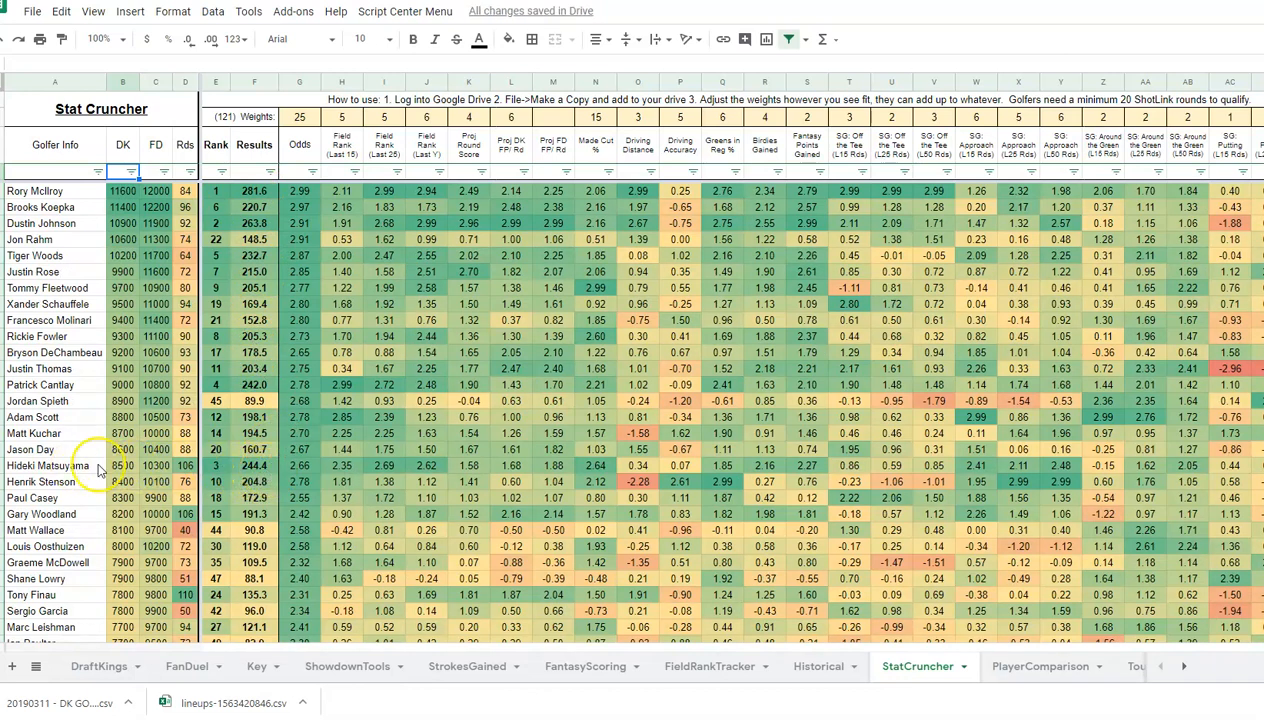
Examine the Stat Cruncher ranks and results of the mid- and low-salary golfers.
scroll(222, 397, down, 5)
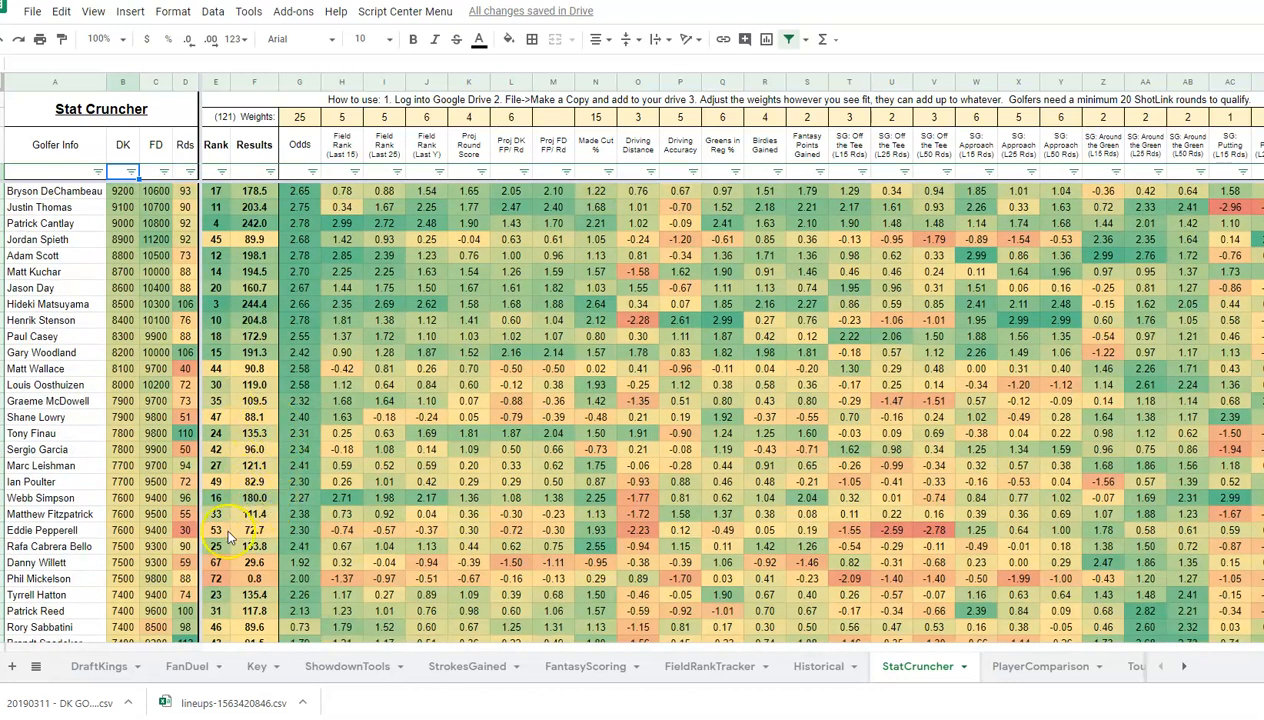
scroll(213, 525, down, 3)
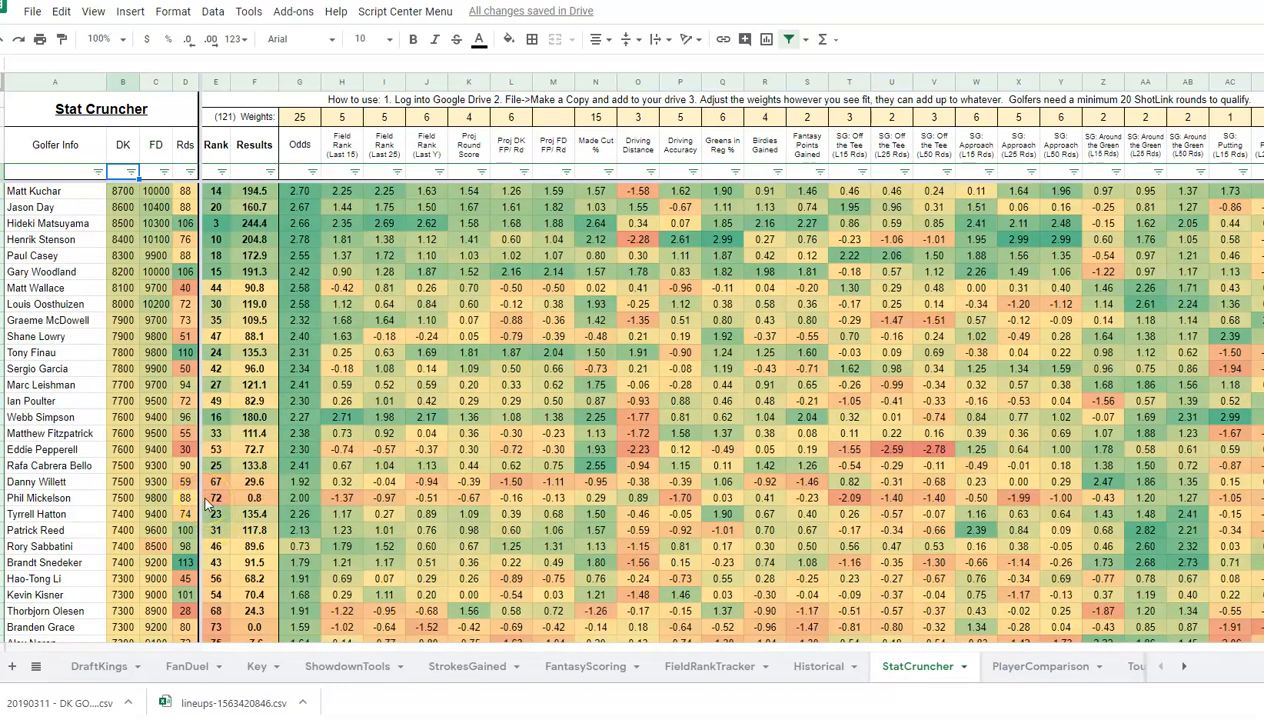
scroll(207, 505, down, 6)
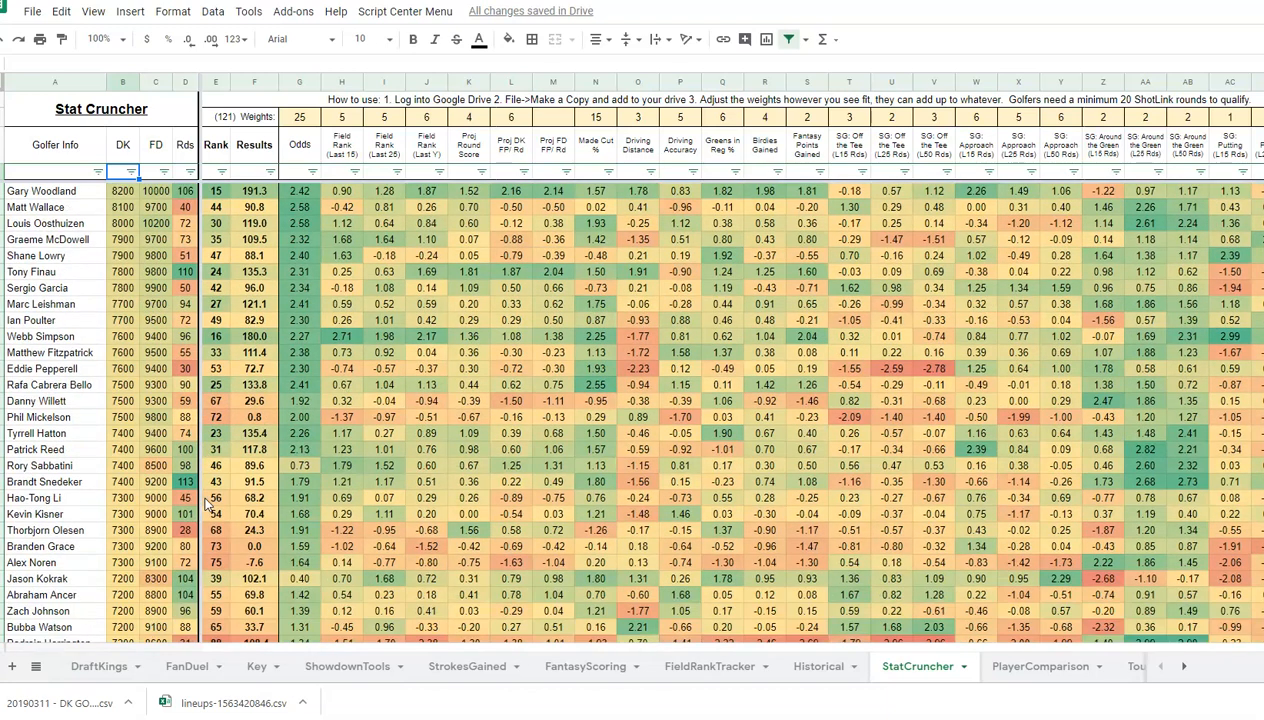
scroll(207, 505, down, 3)
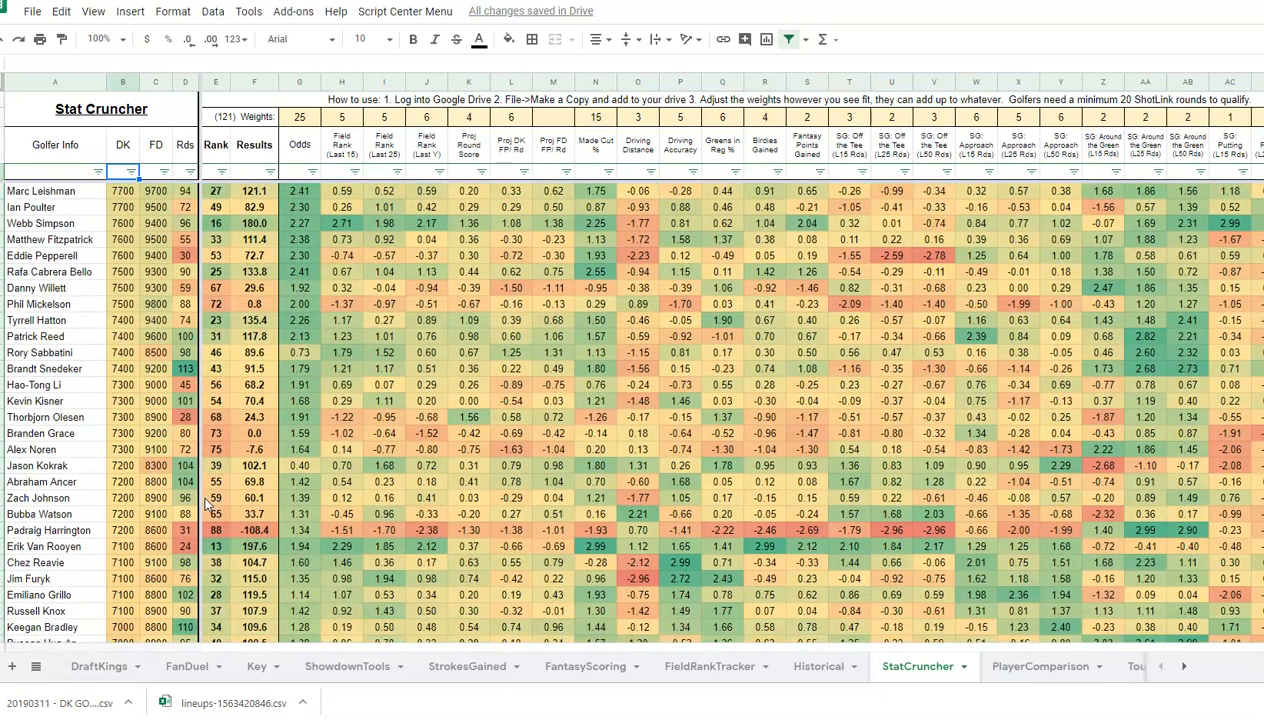
scroll(207, 505, down, 3)
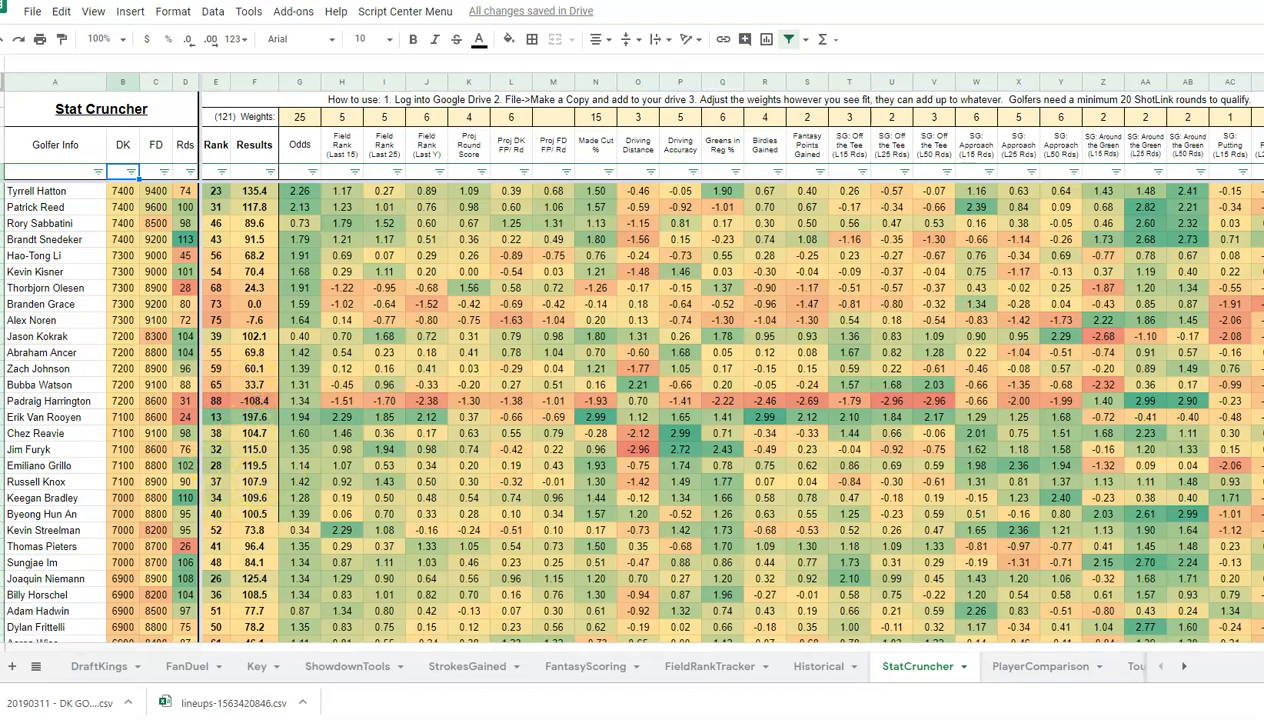
Return to the lineup optimizer and review the optimization settings and the top golfers' grades and points.
key(ctrl+Tab)
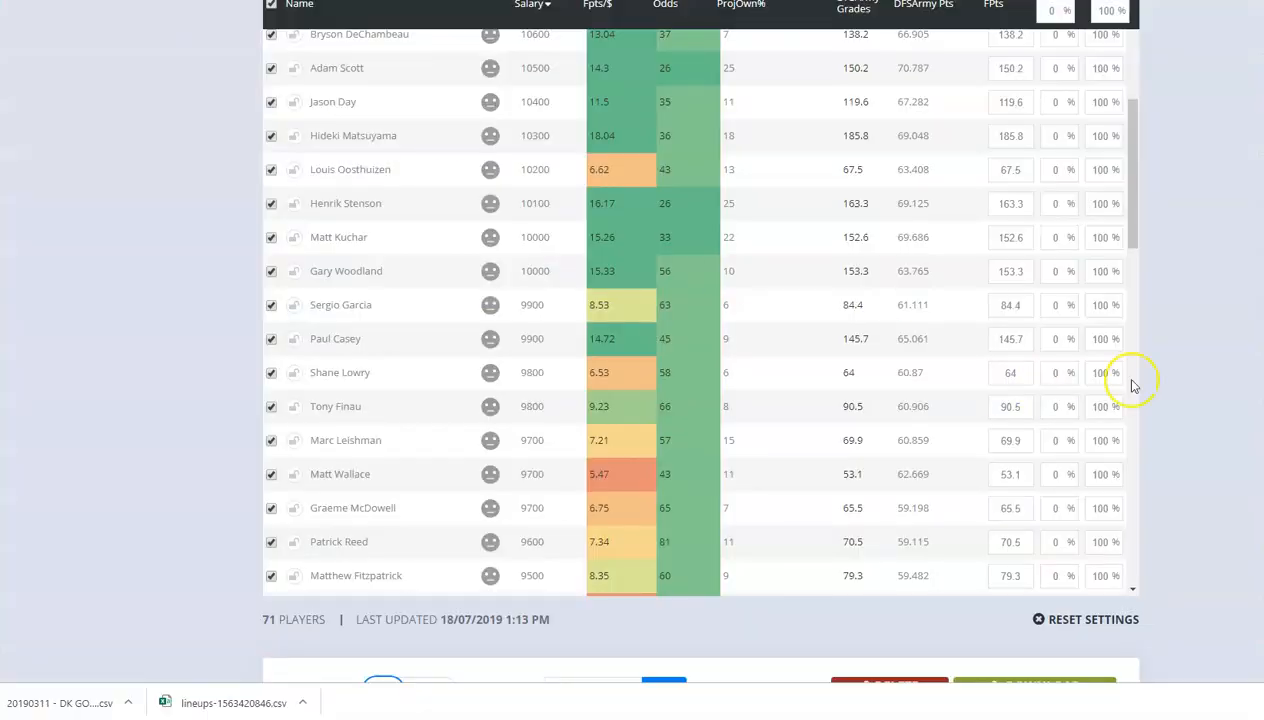
scroll(1226, 273, up, 2)
scroll(1226, 273, up, 5)
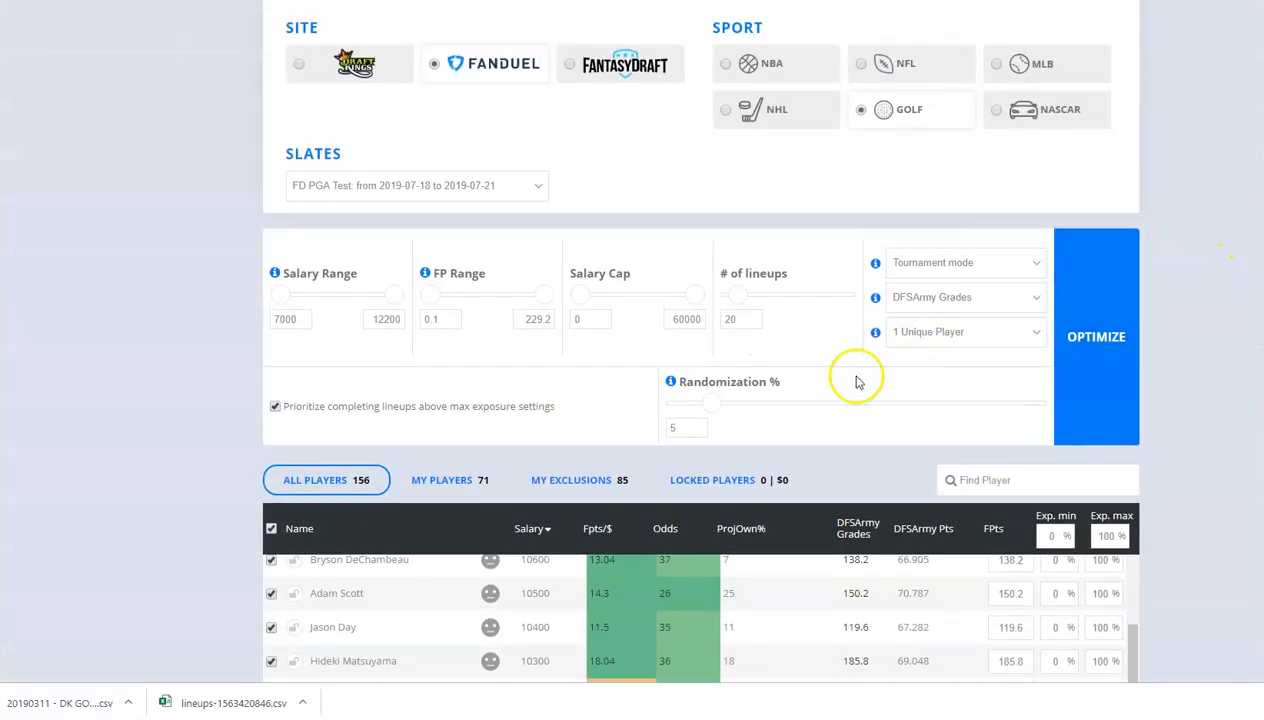
scroll(897, 452, down, 1)
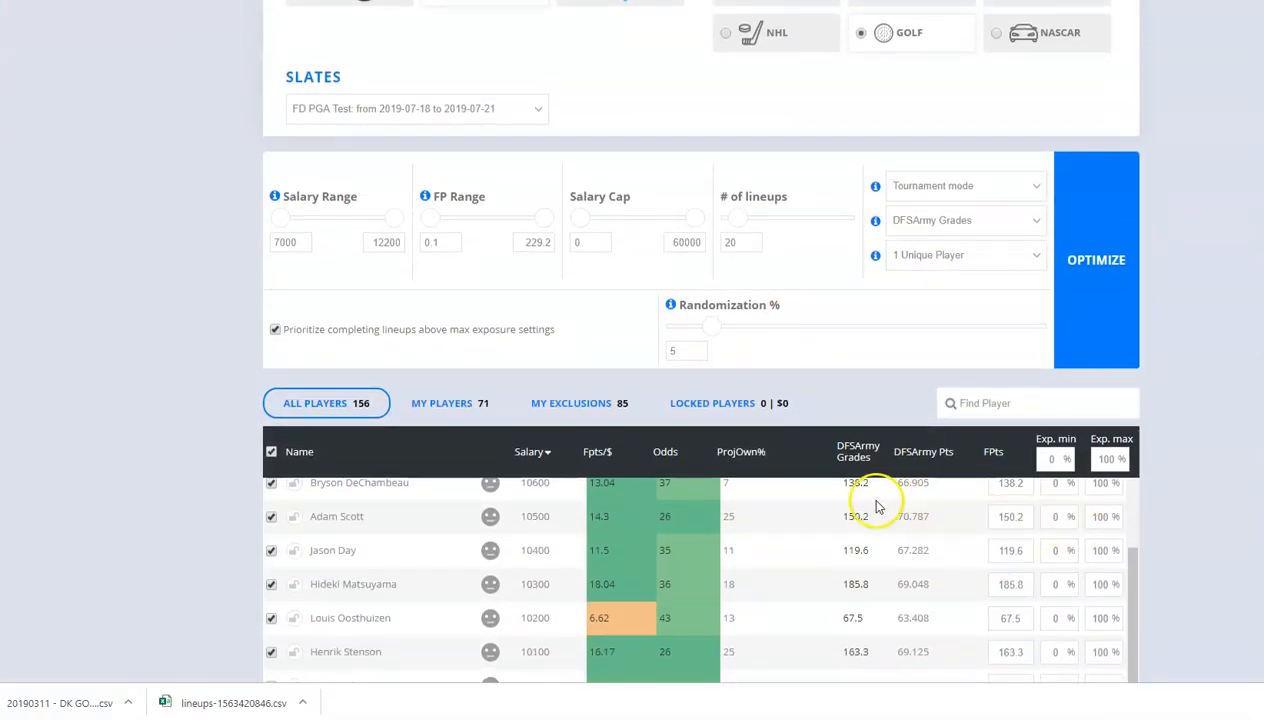
scroll(937, 495, up, 2)
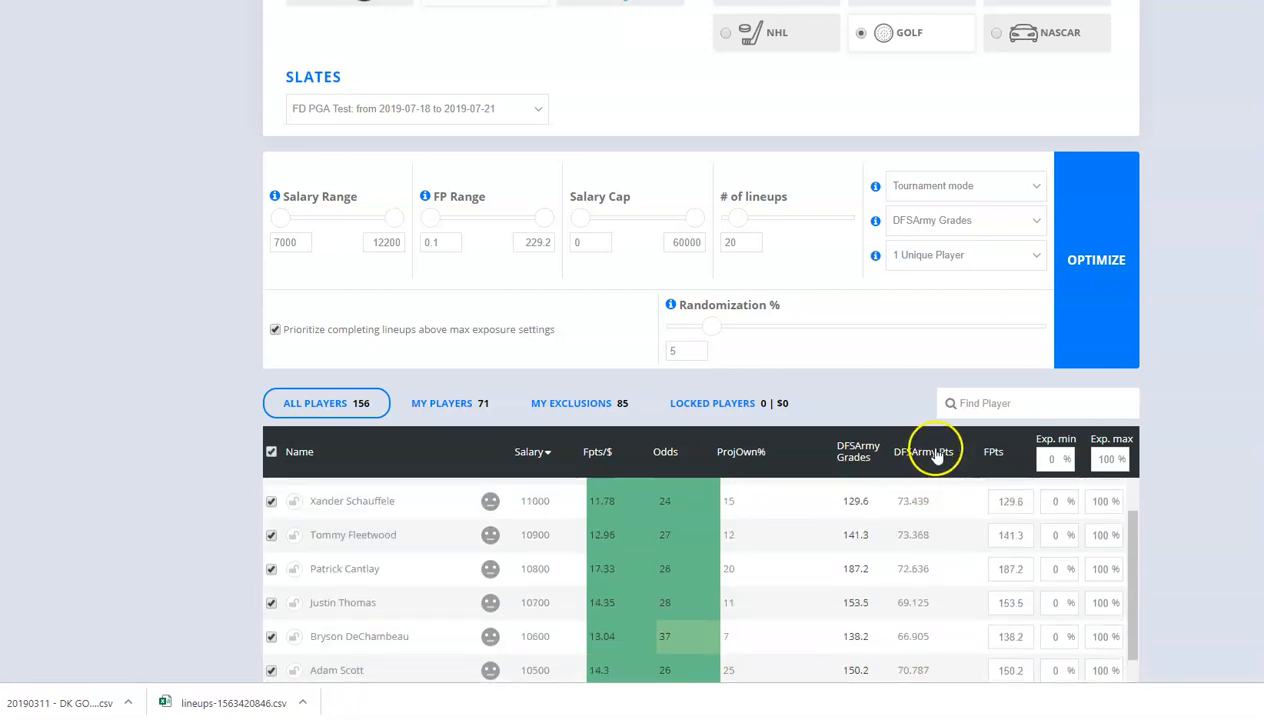
scroll(937, 548, up, 4)
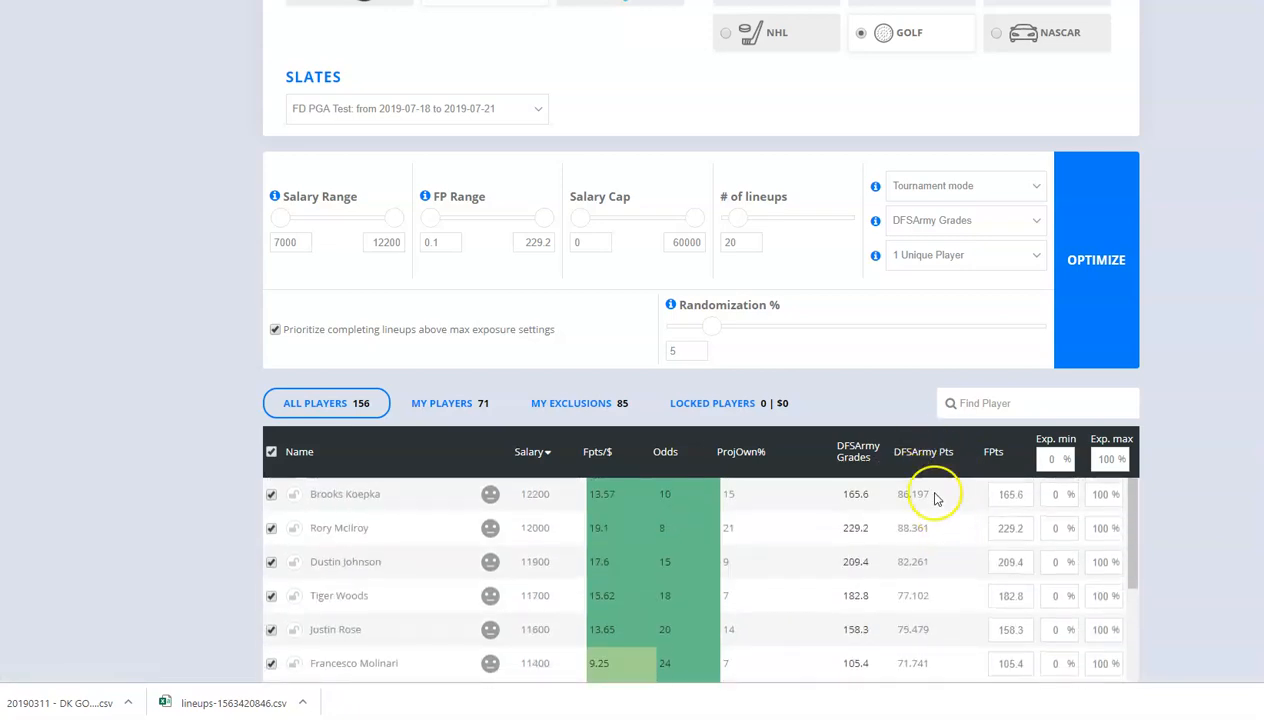
Check the generated lineups and exposures against the golfers' grades and projected ownership in the player pool.
scroll(1180, 400, down, 4)
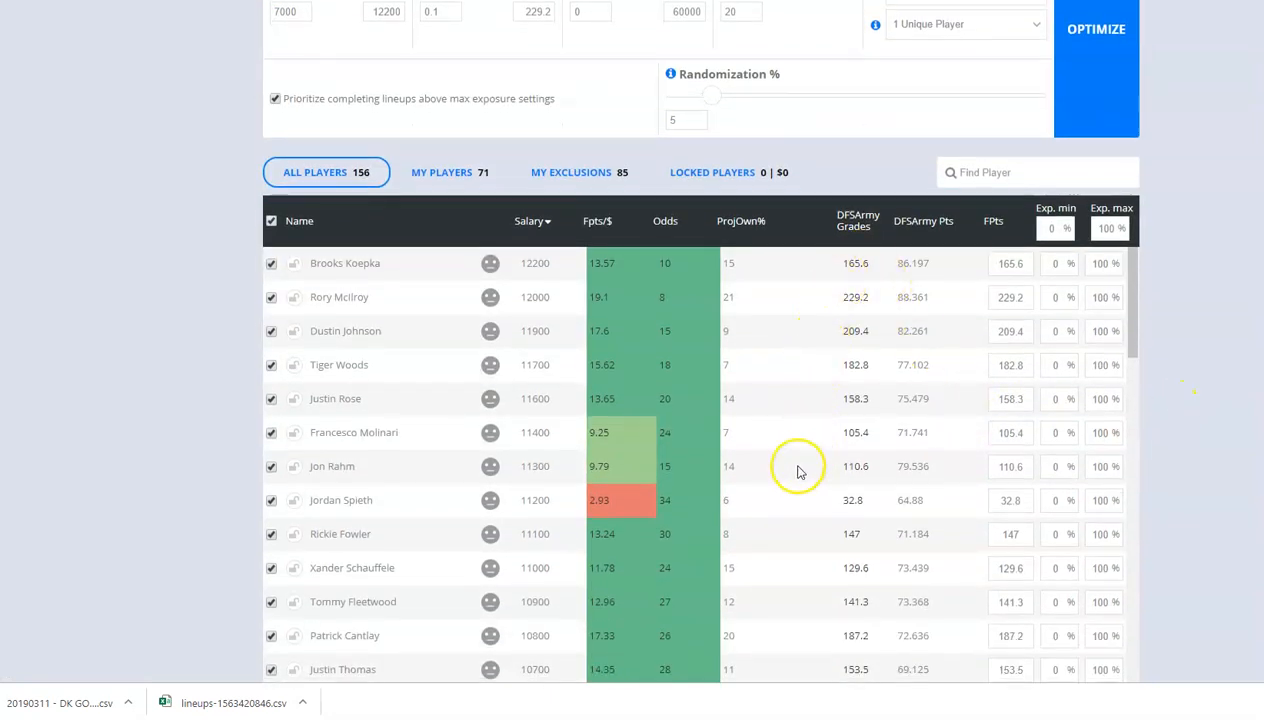
scroll(1180, 335, down, 9)
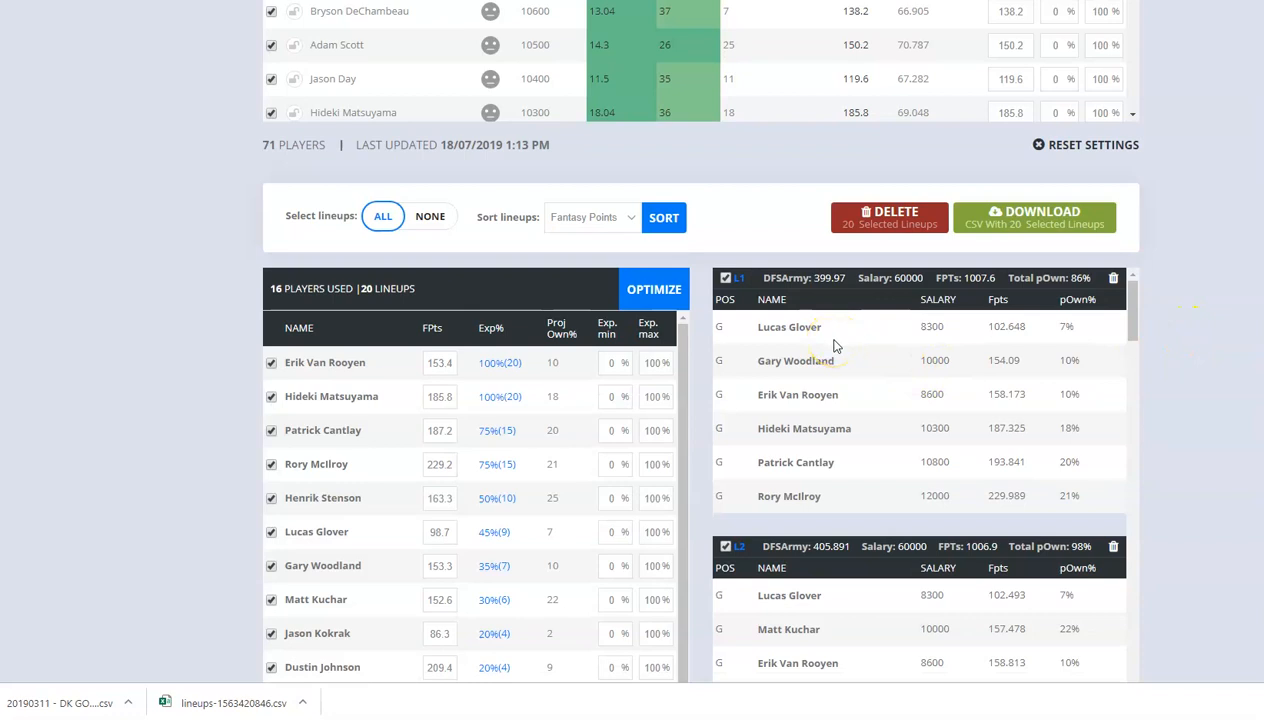
scroll(1180, 320, up, 7)
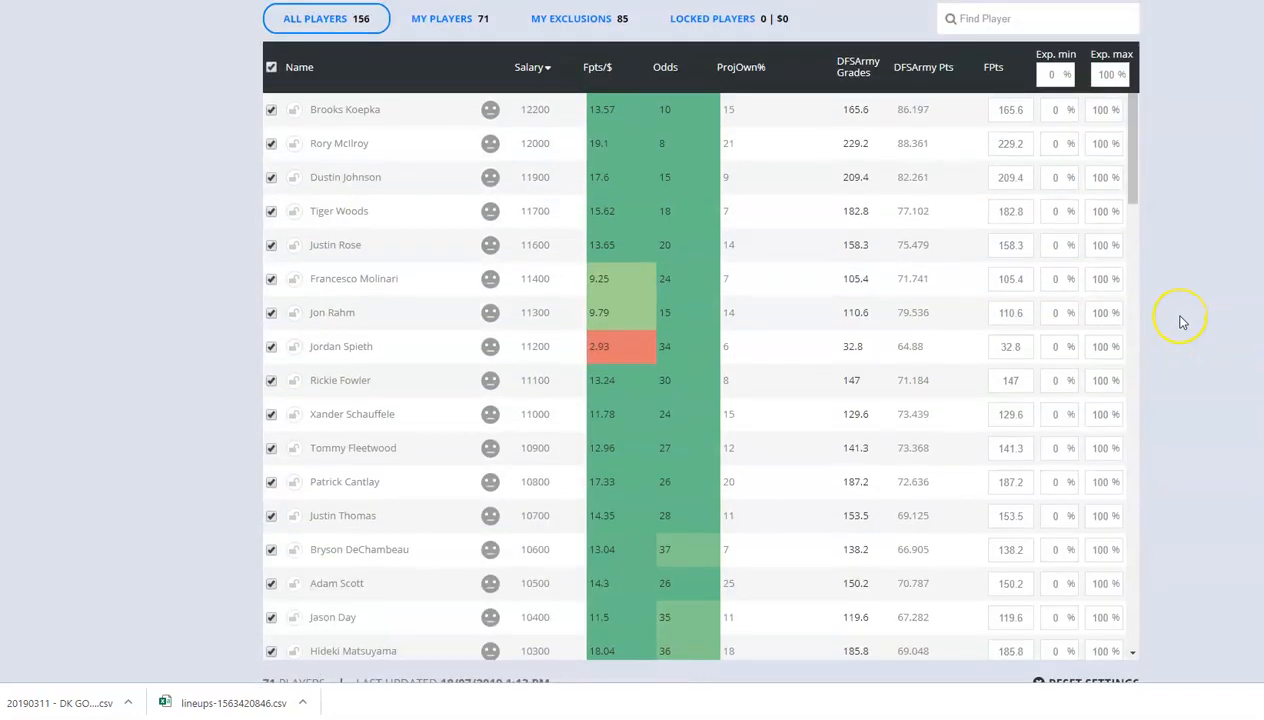
scroll(1181, 322, up, 3)
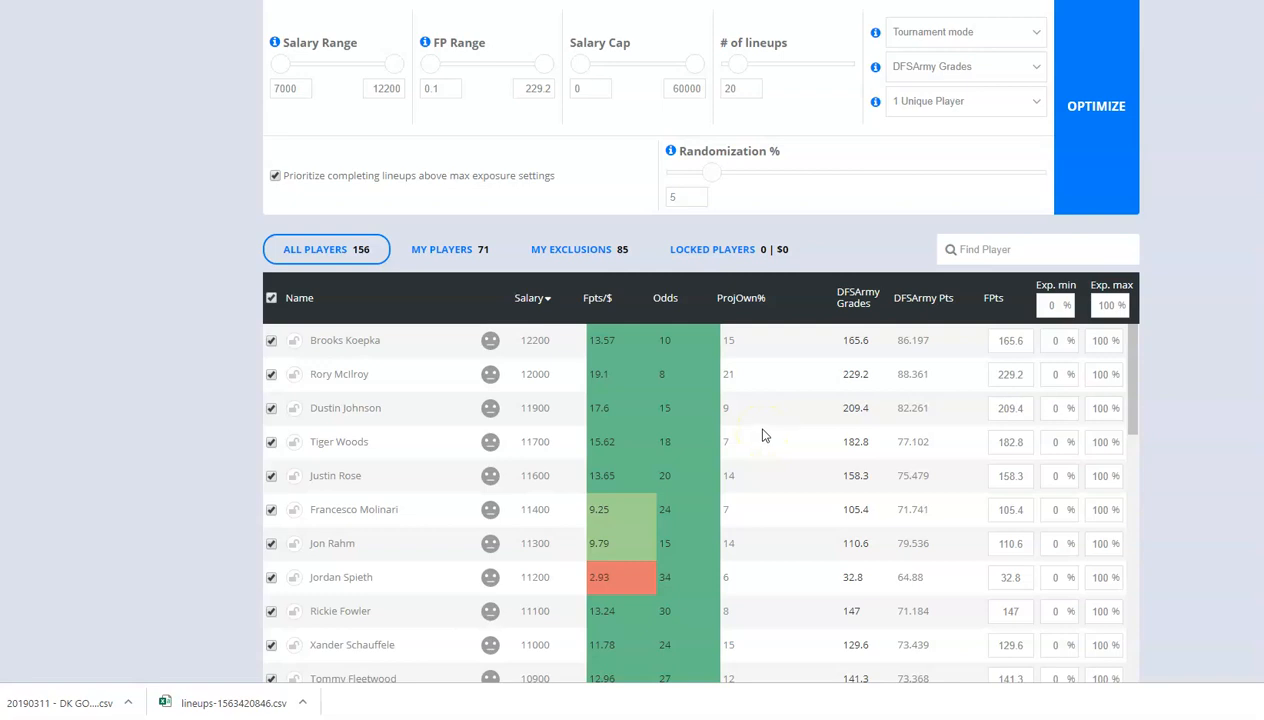
scroll(165, 383, down, 3)
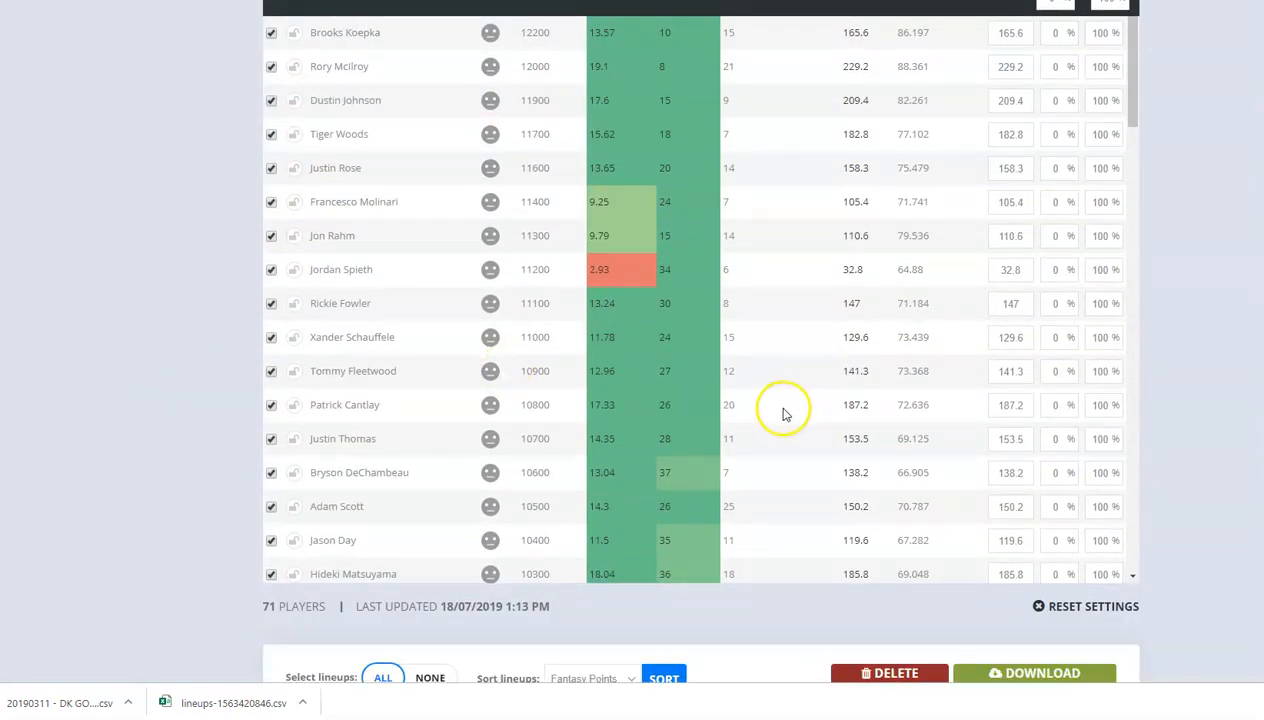
scroll(760, 405, up, 2)
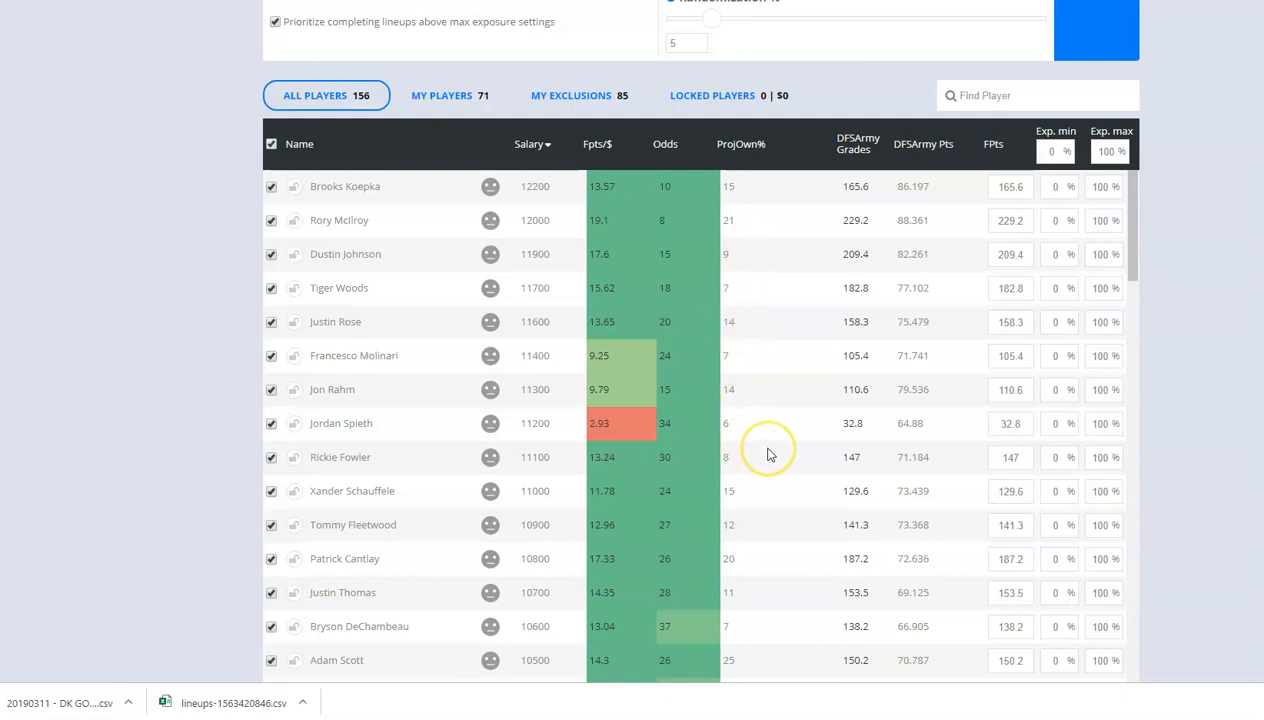
Look over the golfers in the player pool and sort them by projected ownership in descending order.
scroll(768, 457, down, 1)
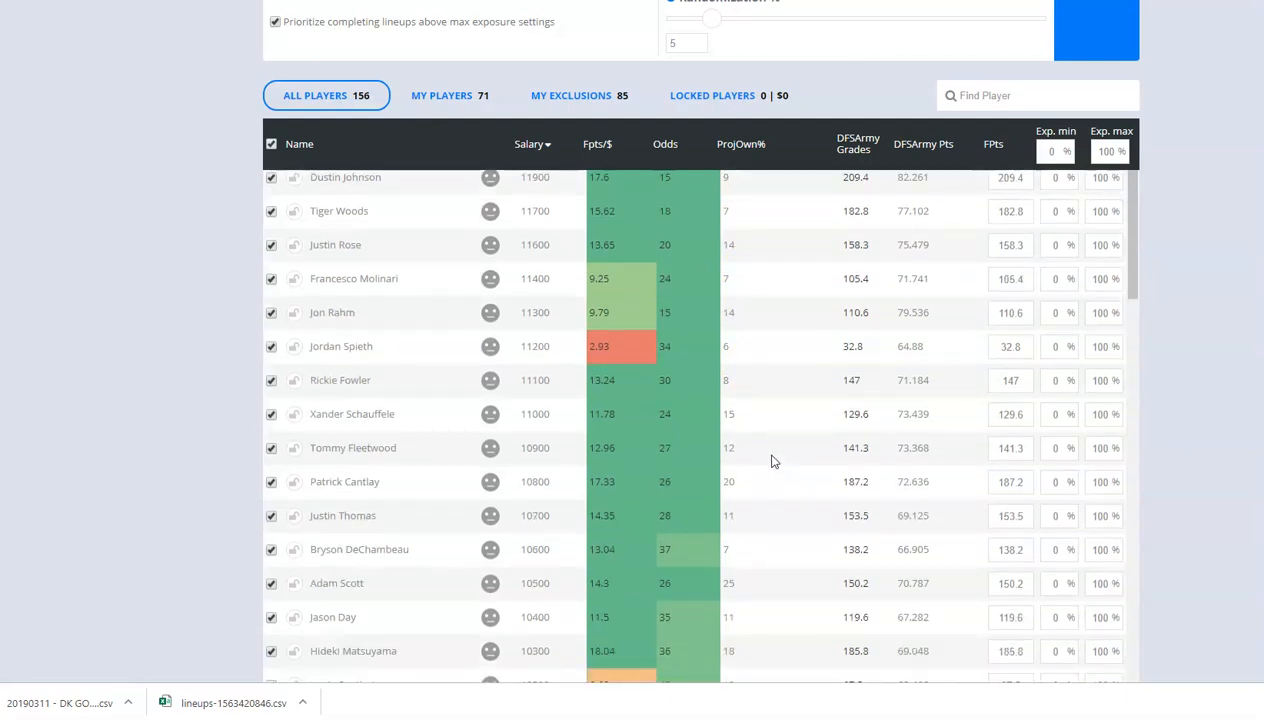
scroll(768, 458, down, 3)
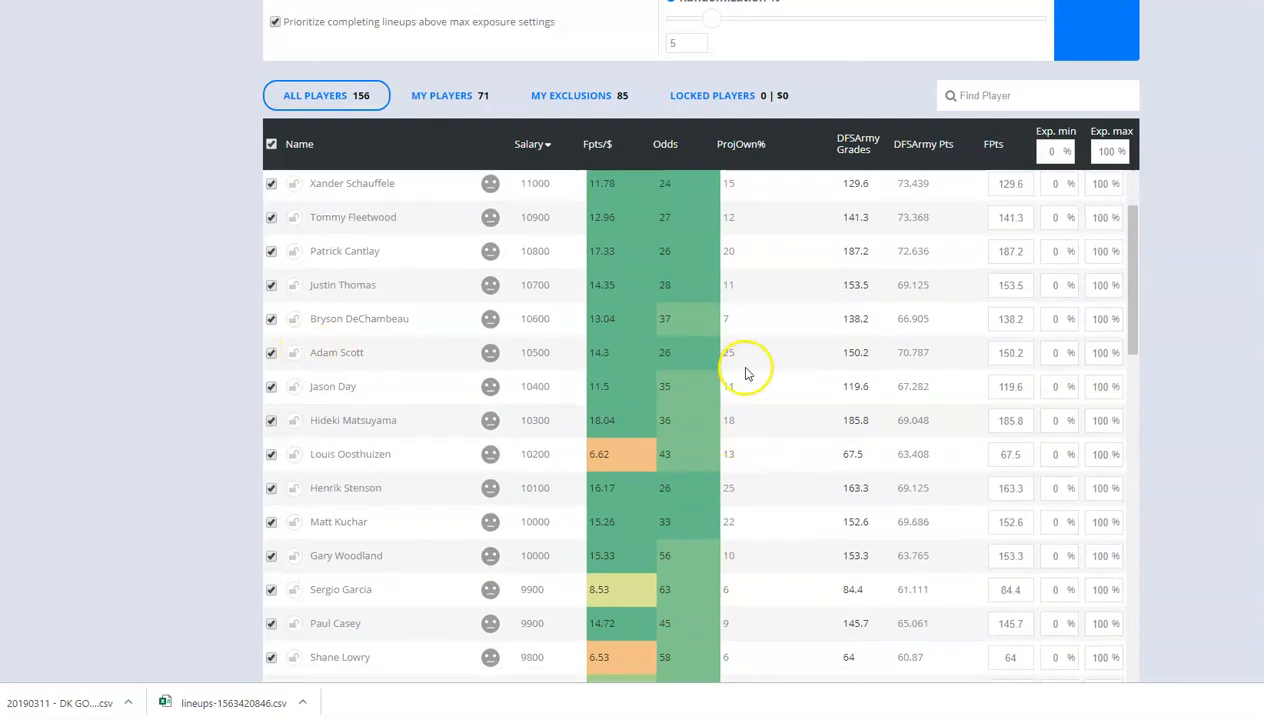
scroll(757, 295, up, 2)
scroll(757, 295, up, 2)
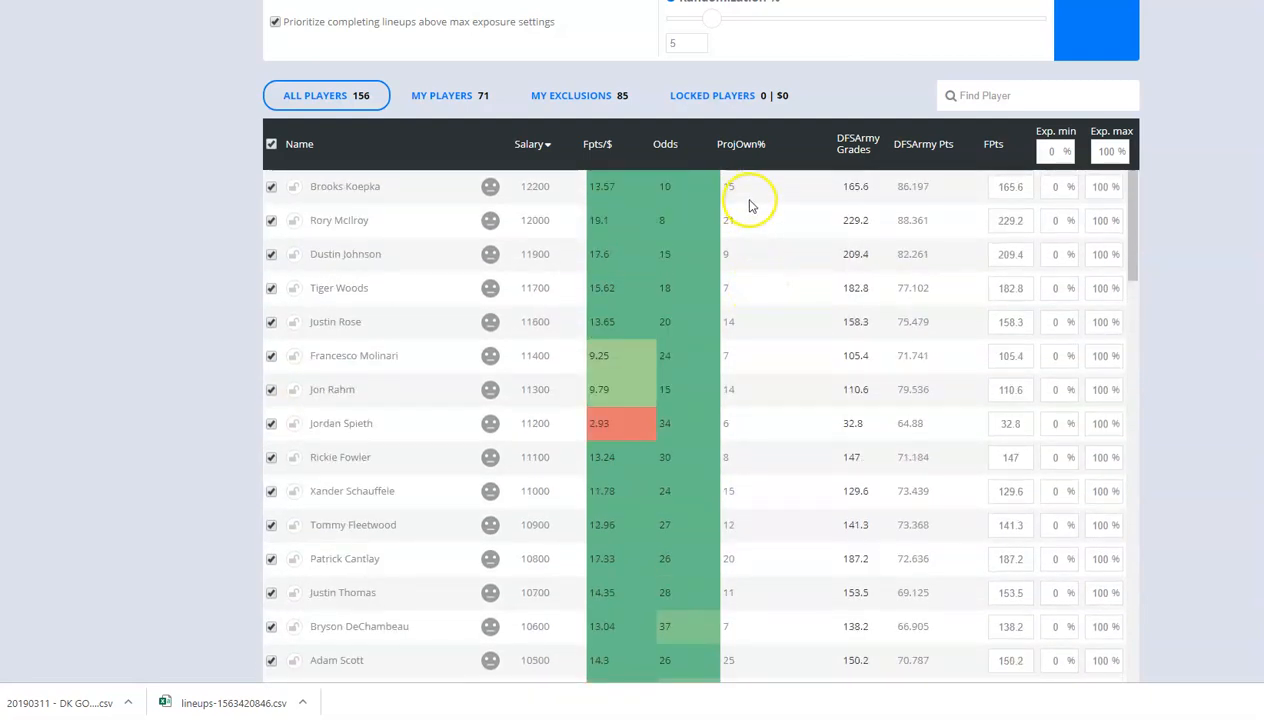
click(741, 147)
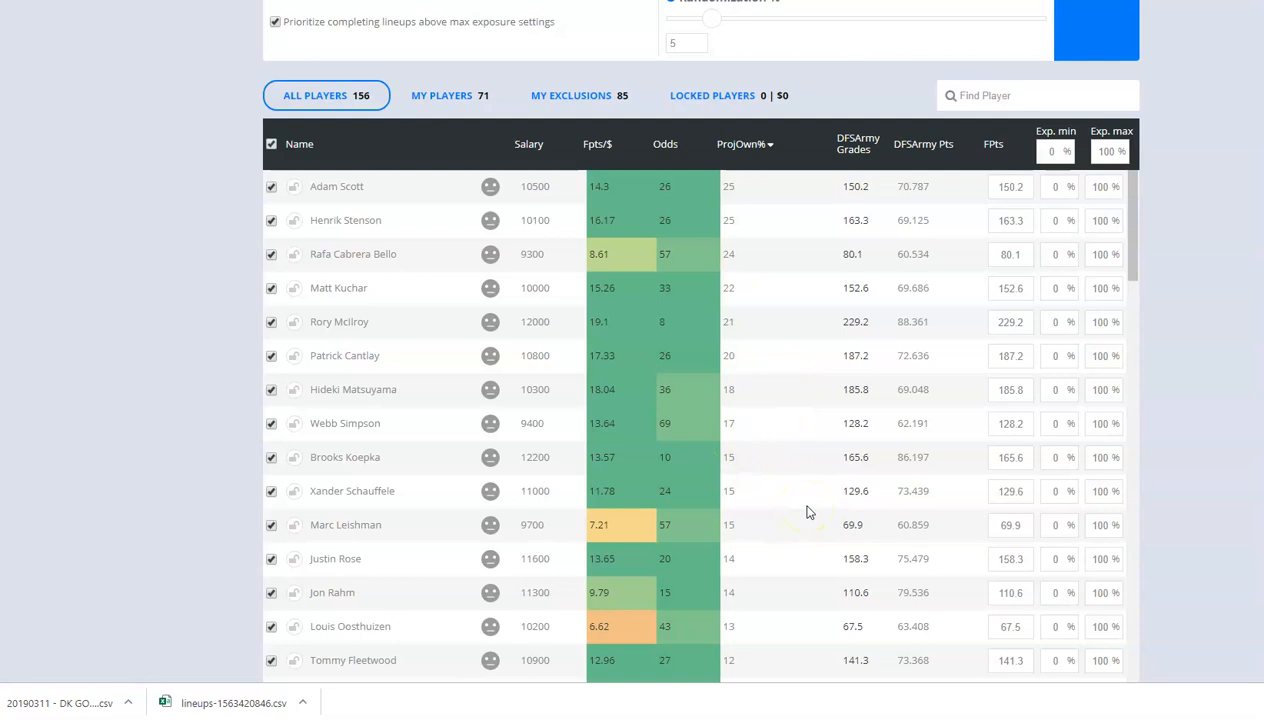
Set Adam Scott's maximum exposure to 0% in the player pool.
click(1093, 187)
key(BackSpace)
key(BackSpace)
text(100)
Sort the 20 generated lineups by Total pOwns and examine the total ownership of the most popular ones.
scroll(1196, 217, down, 6)
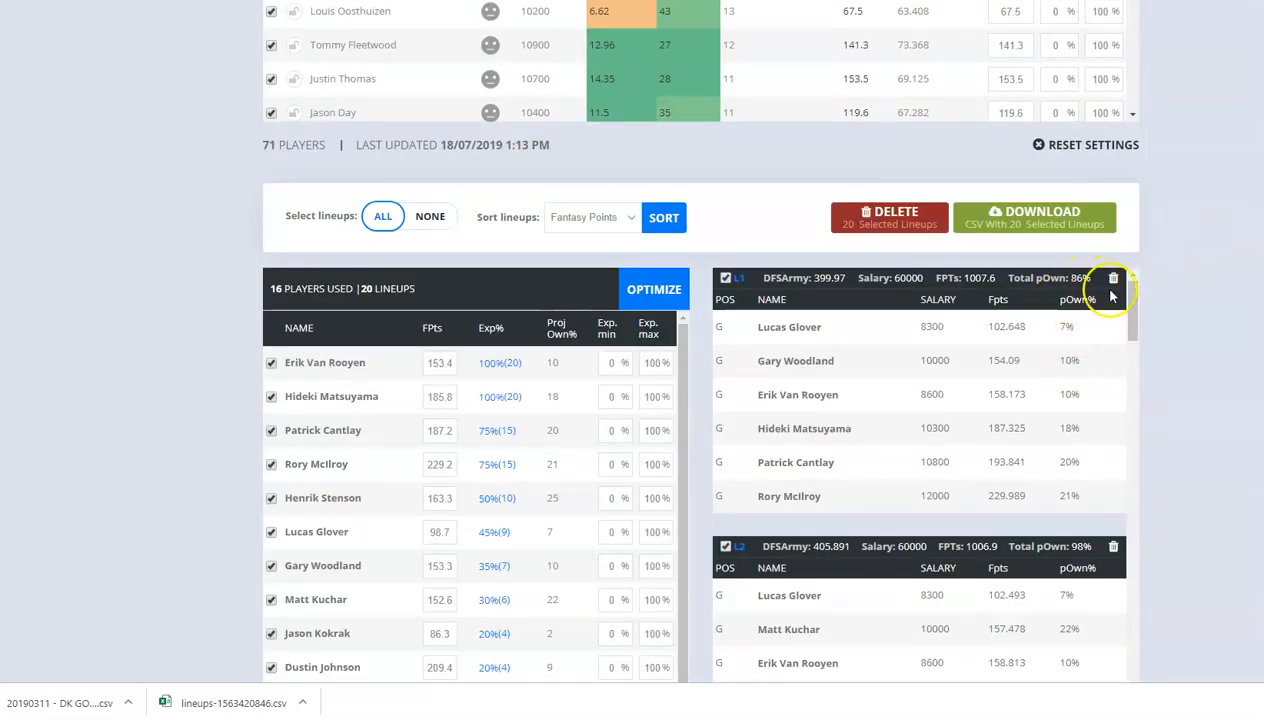
scroll(1190, 225, down, 2)
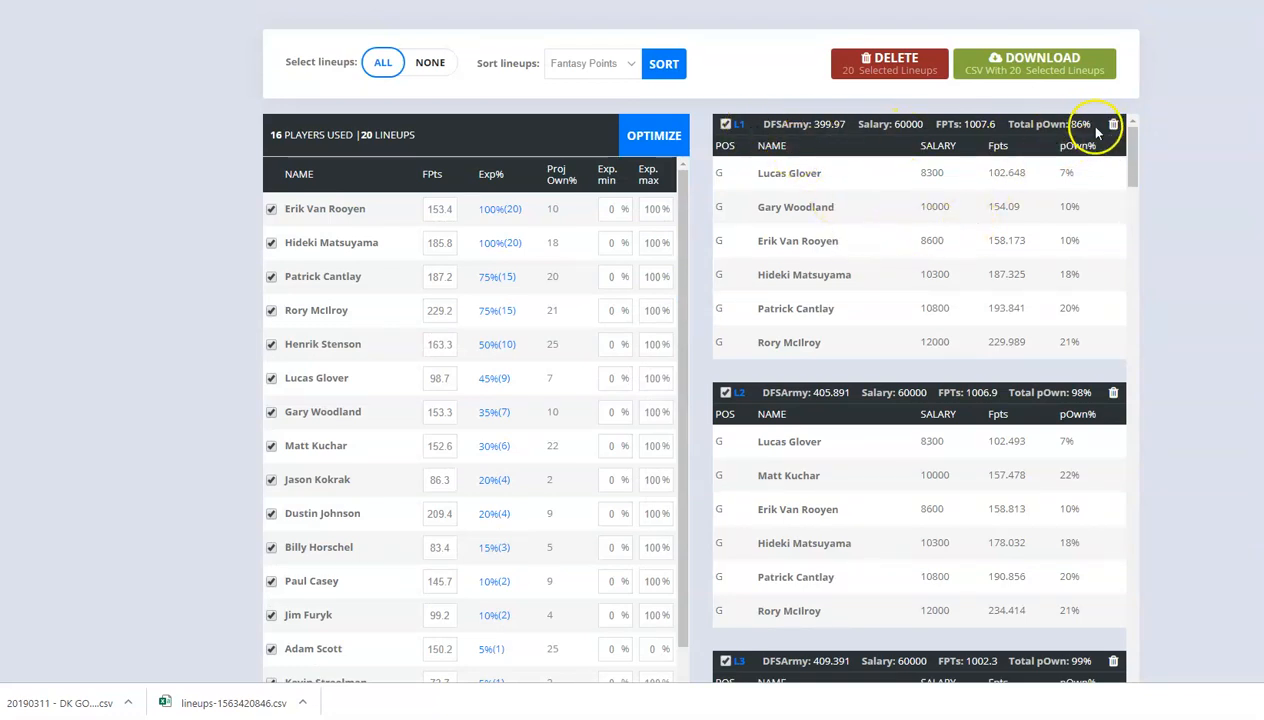
click(590, 63)
click(580, 124)
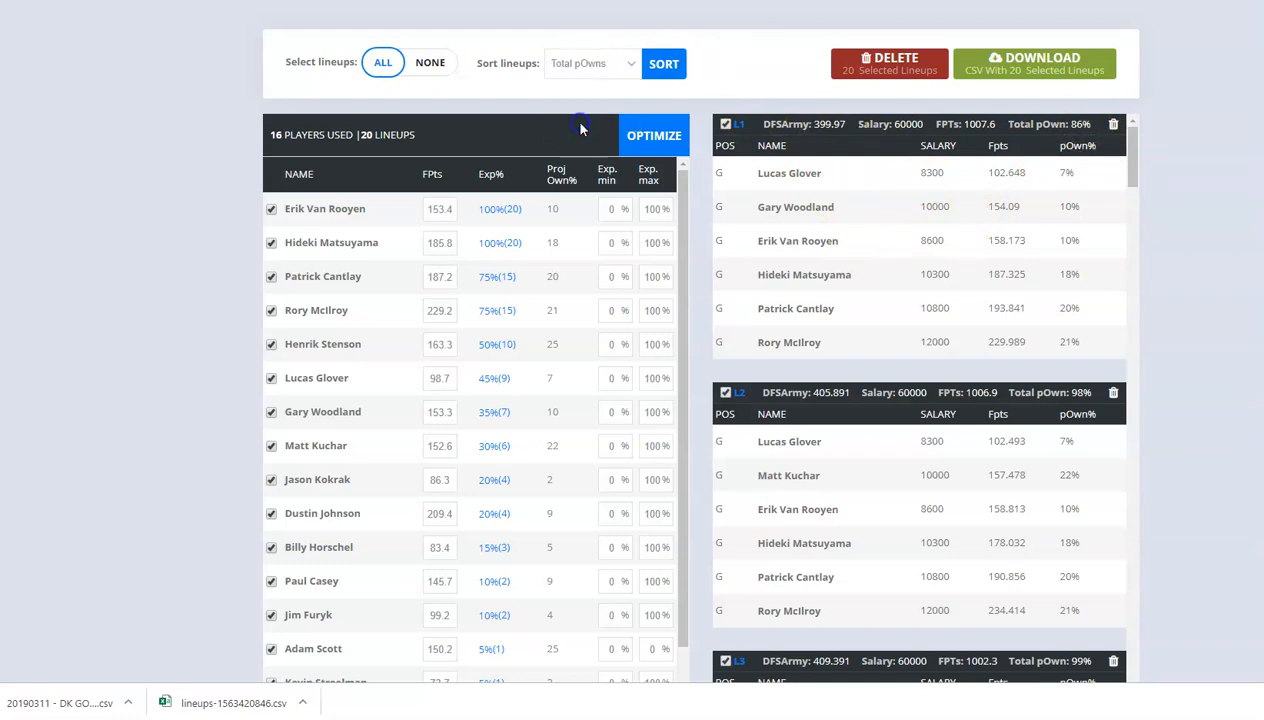
click(662, 68)
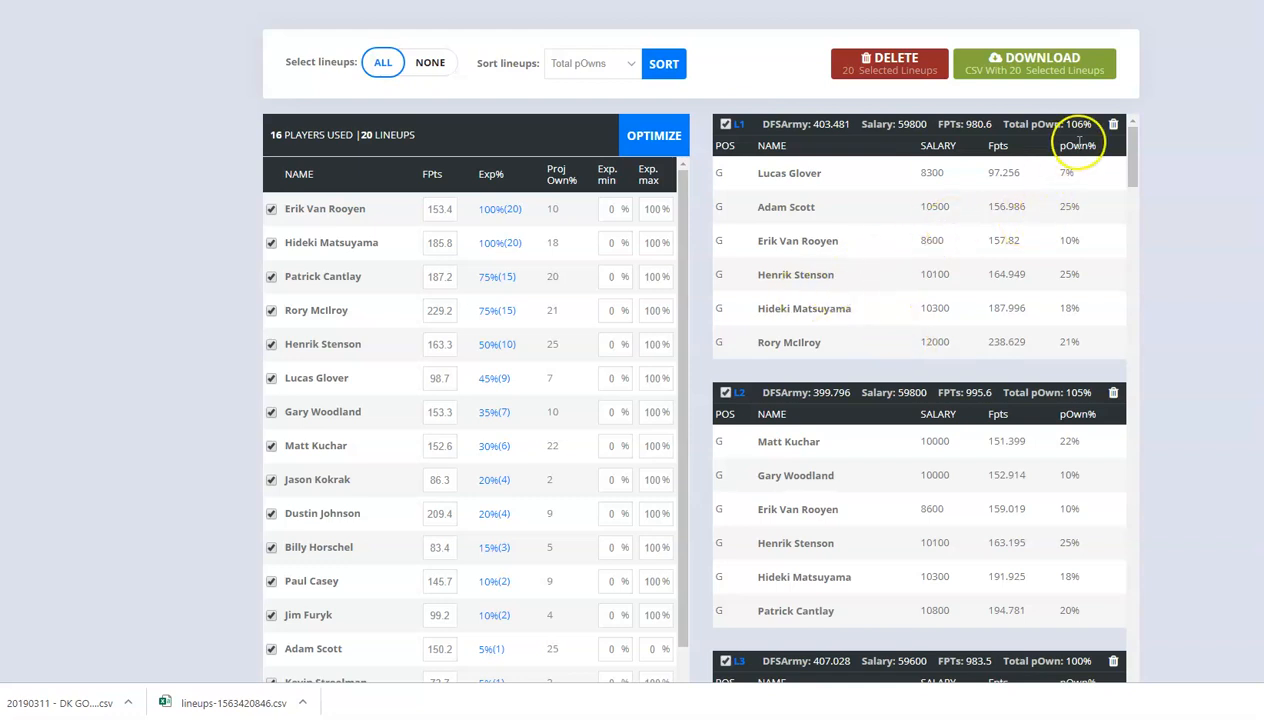
scroll(1060, 263, down, 5)
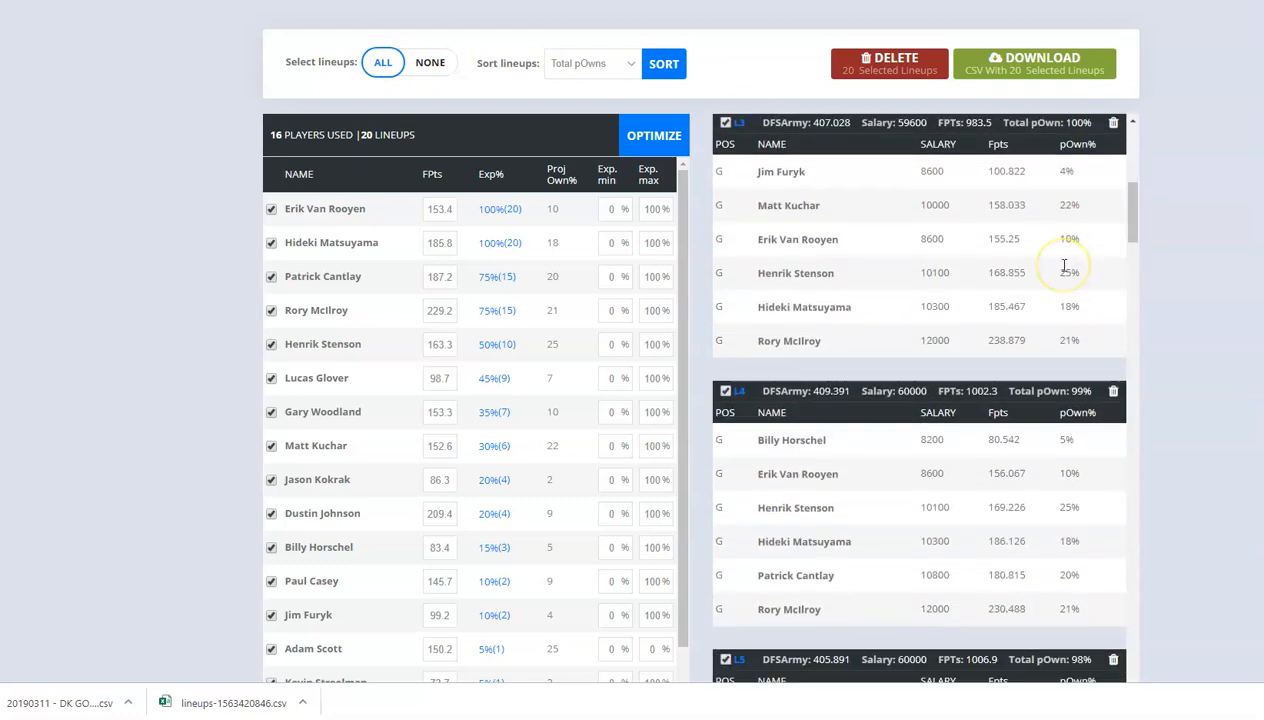
scroll(1064, 265, down, 3)
Set the number of lineups to 30 and Adam Scott's maximum exposure to 100%.
scroll(1165, 262, up, 15)
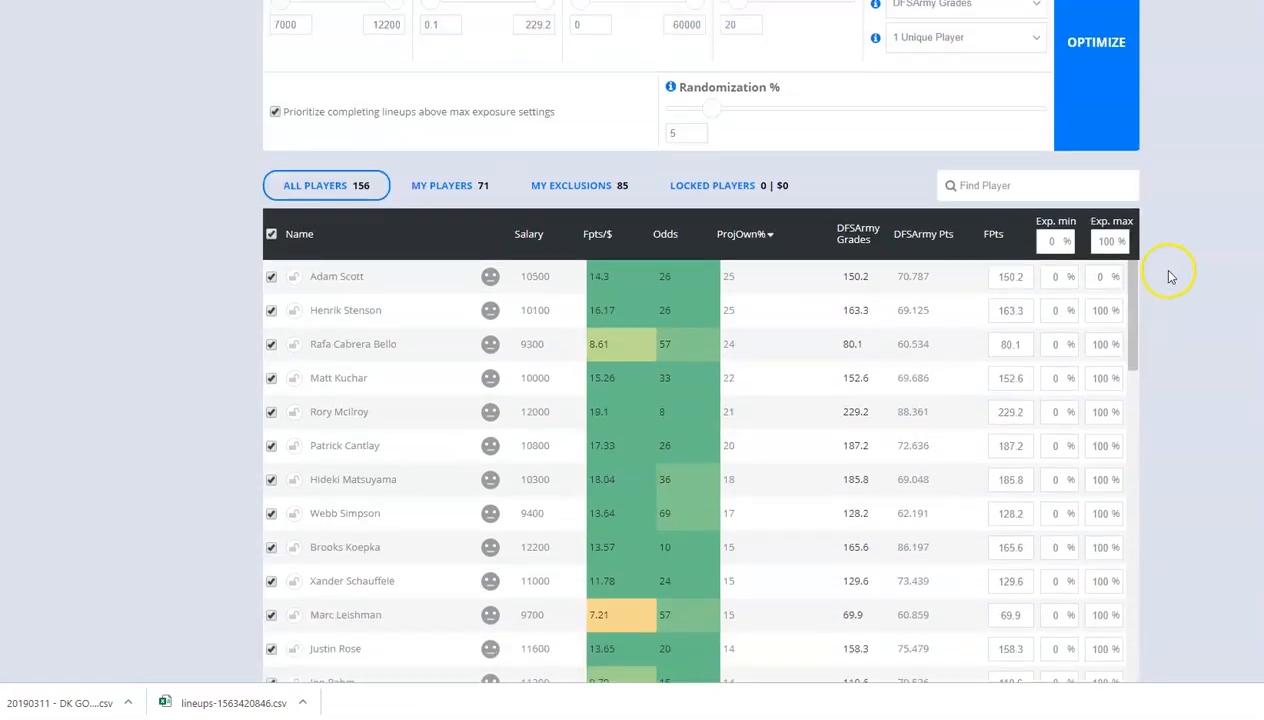
double_click(730, 318)
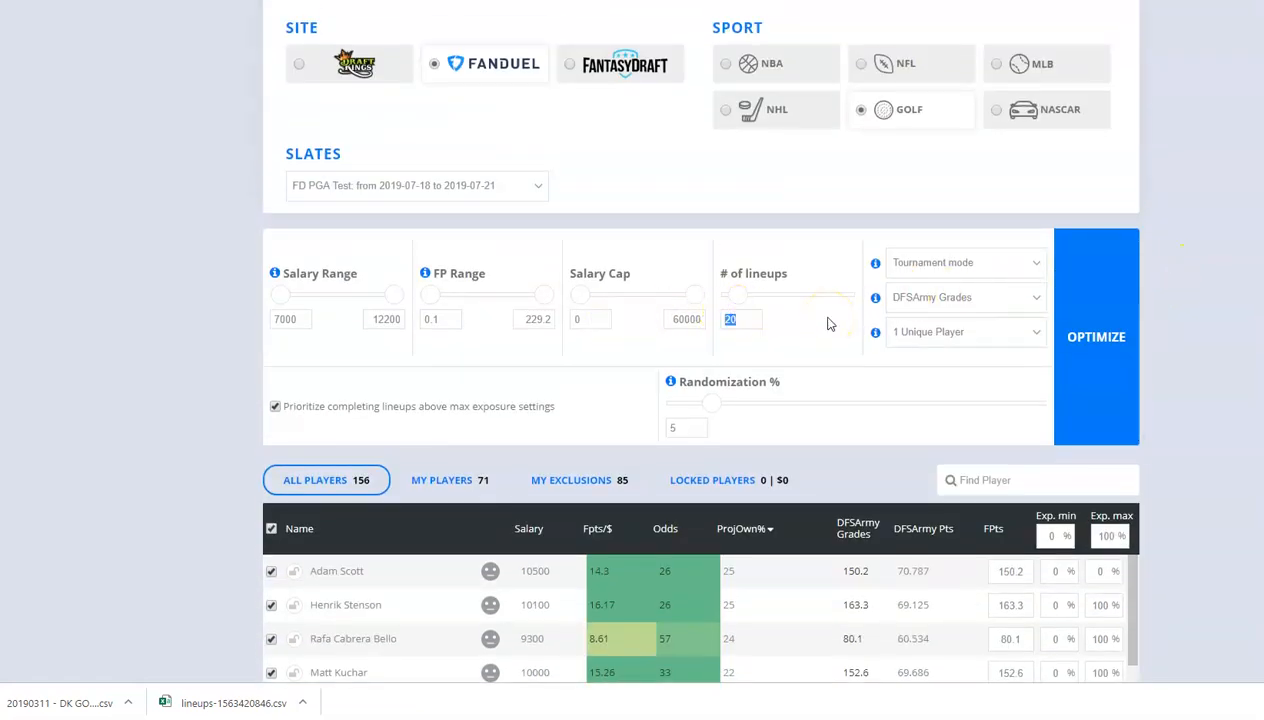
text(2)
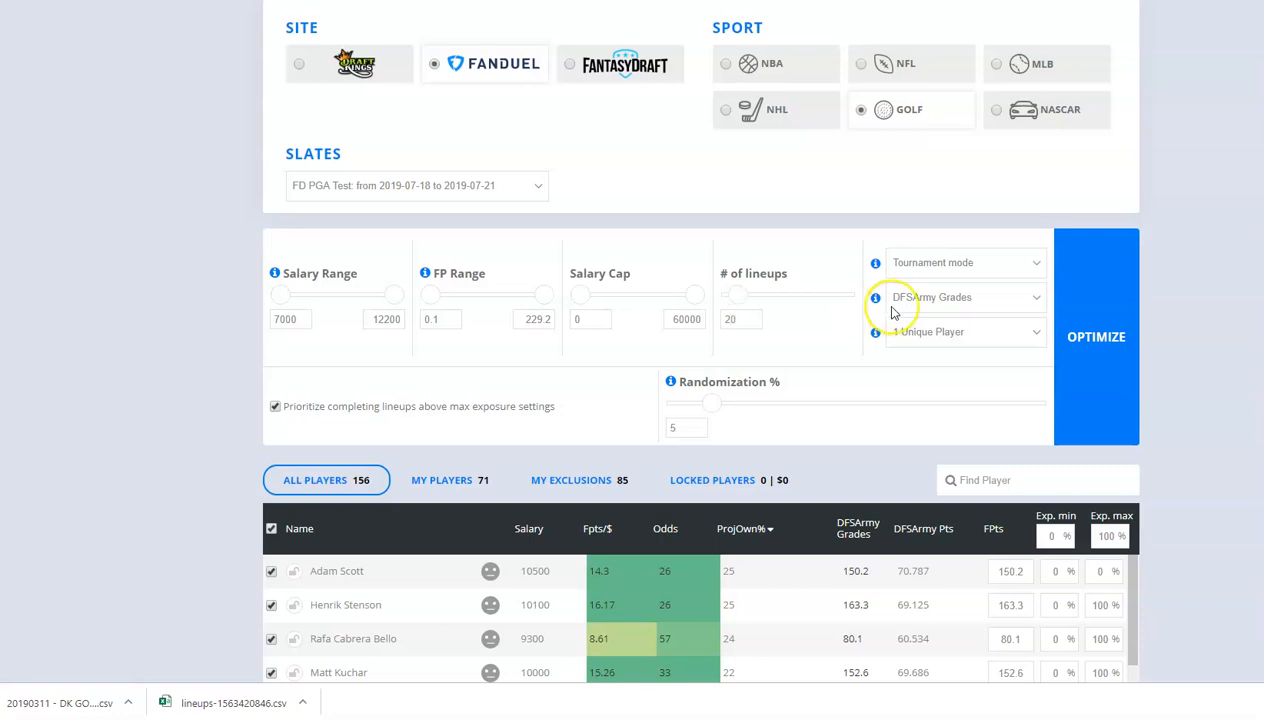
key(BackSpace)
text(30)
double_click(1090, 574)
text(100)
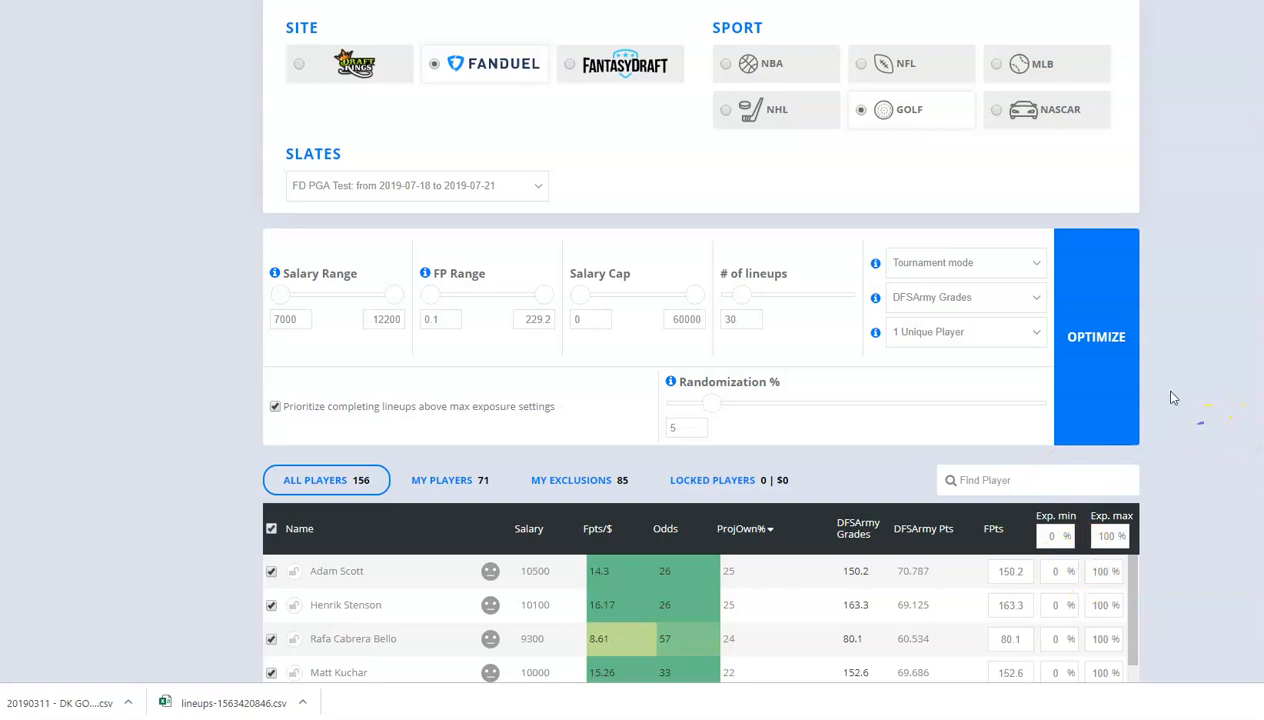
Run the optimizer to generate 30 tournament-mode lineups based on DFSArmy Grades.
click(1100, 364)
scroll(1245, 415, down, 5)
scroll(1236, 443, up, 5)
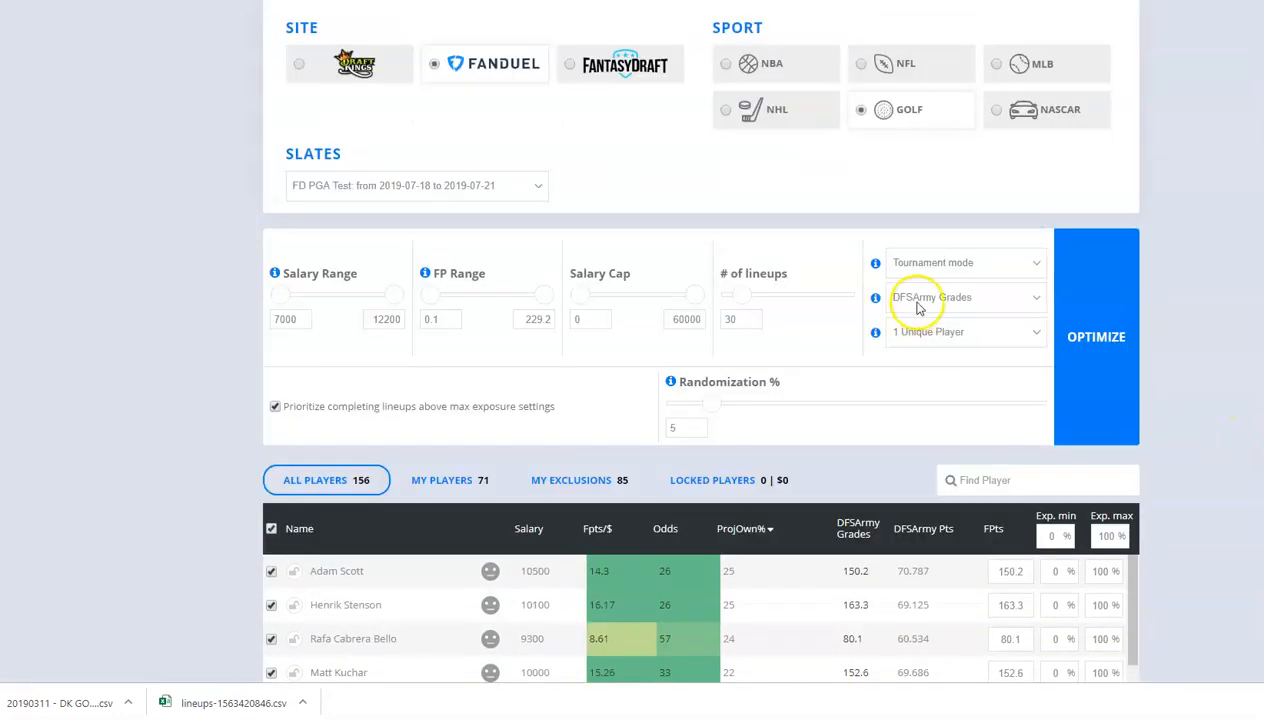
click(1123, 335)
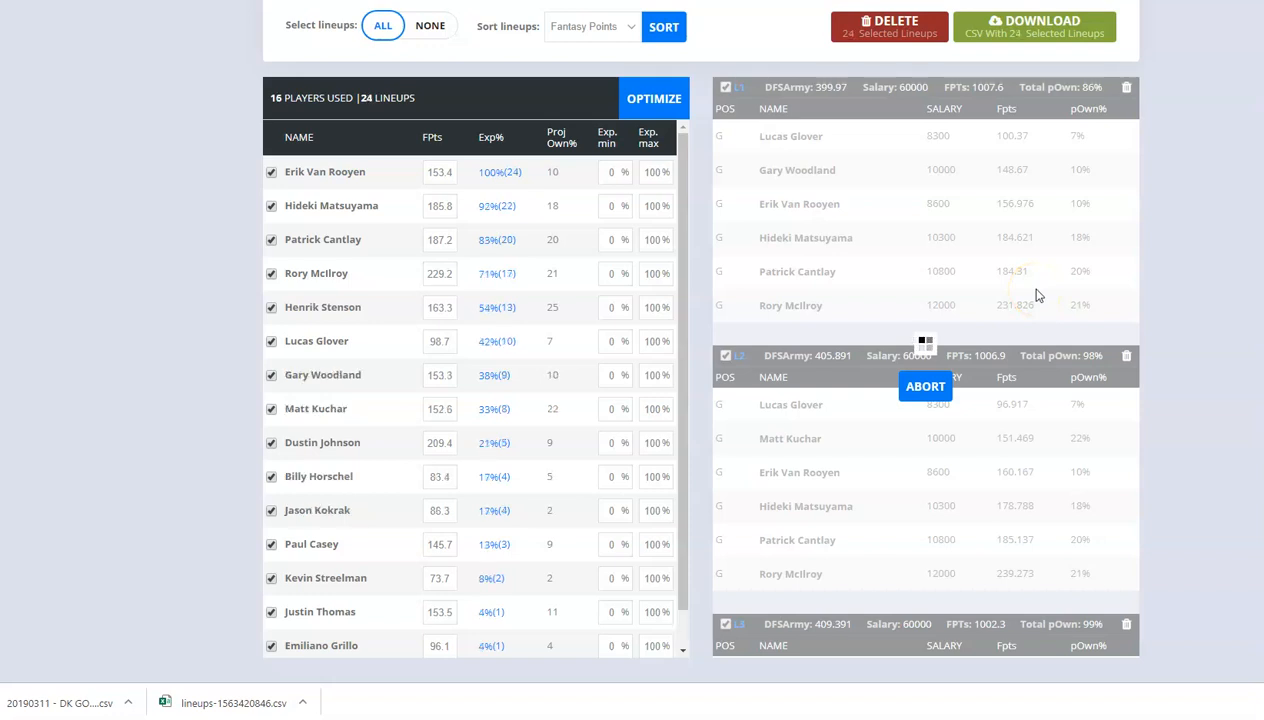
click(940, 398)
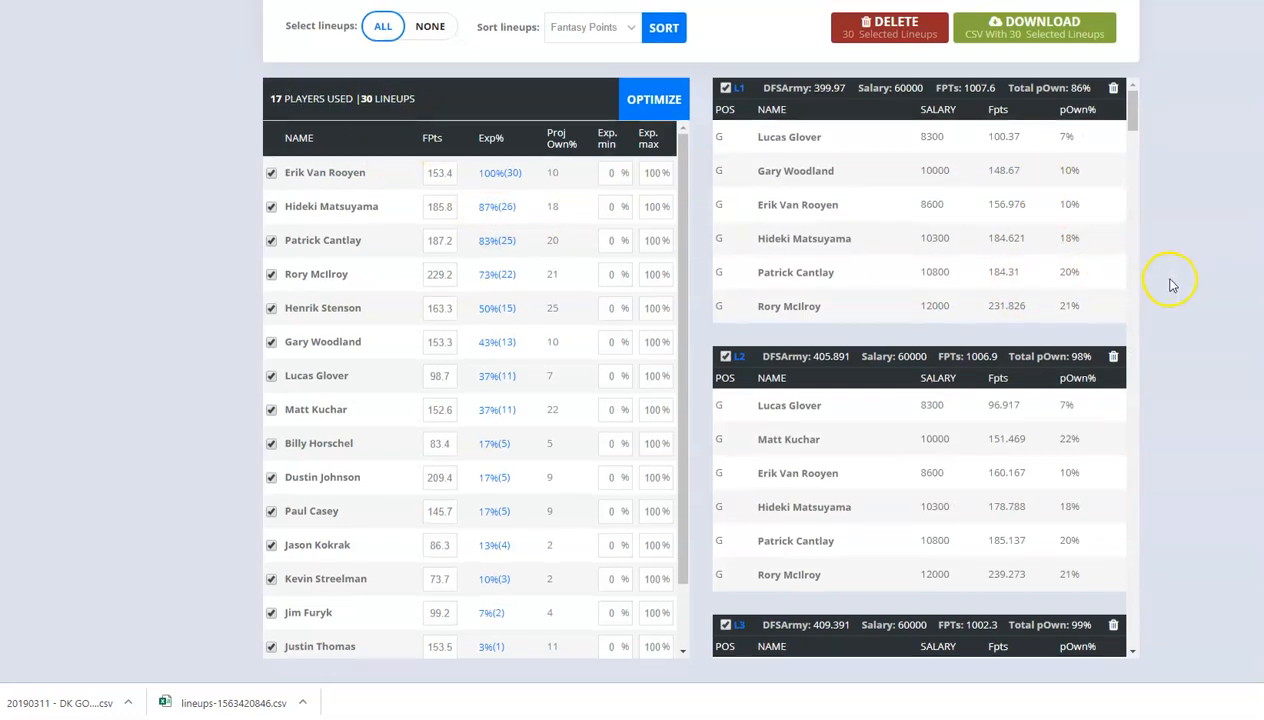
Sort the 30 generated lineups by Total pOwns.
scroll(1172, 285, up, 2)
click(600, 180)
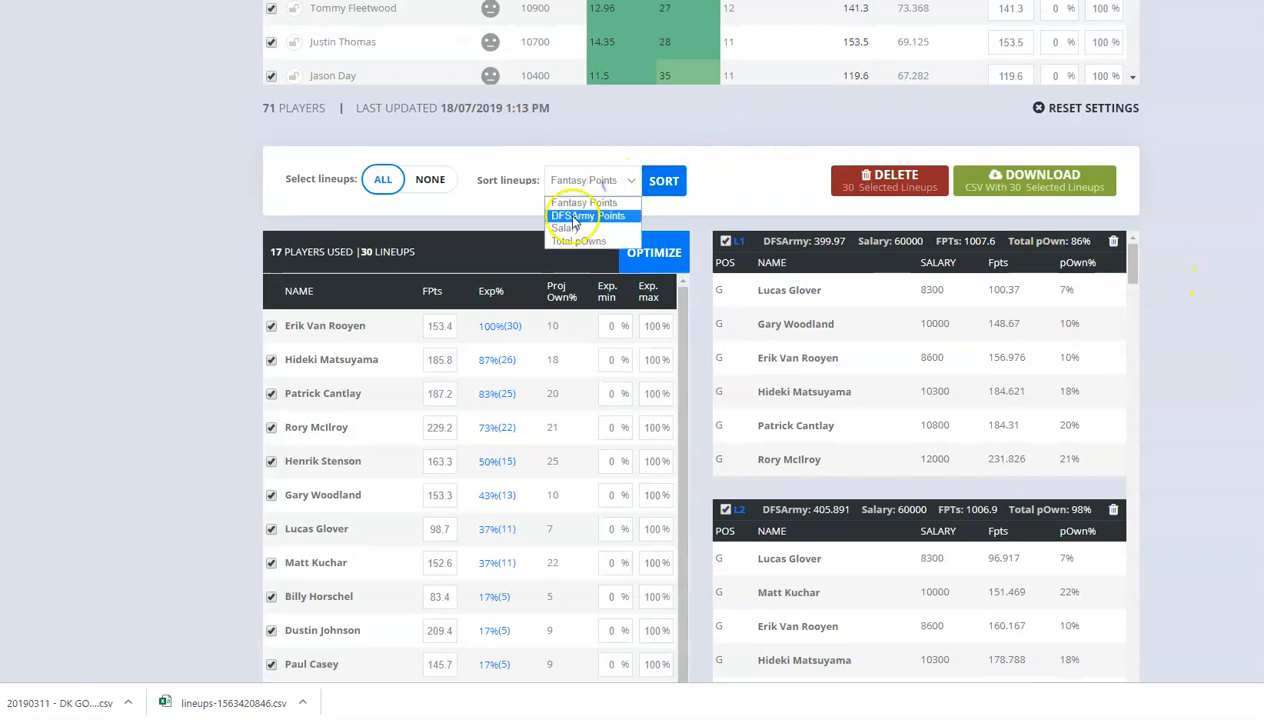
click(578, 241)
click(657, 188)
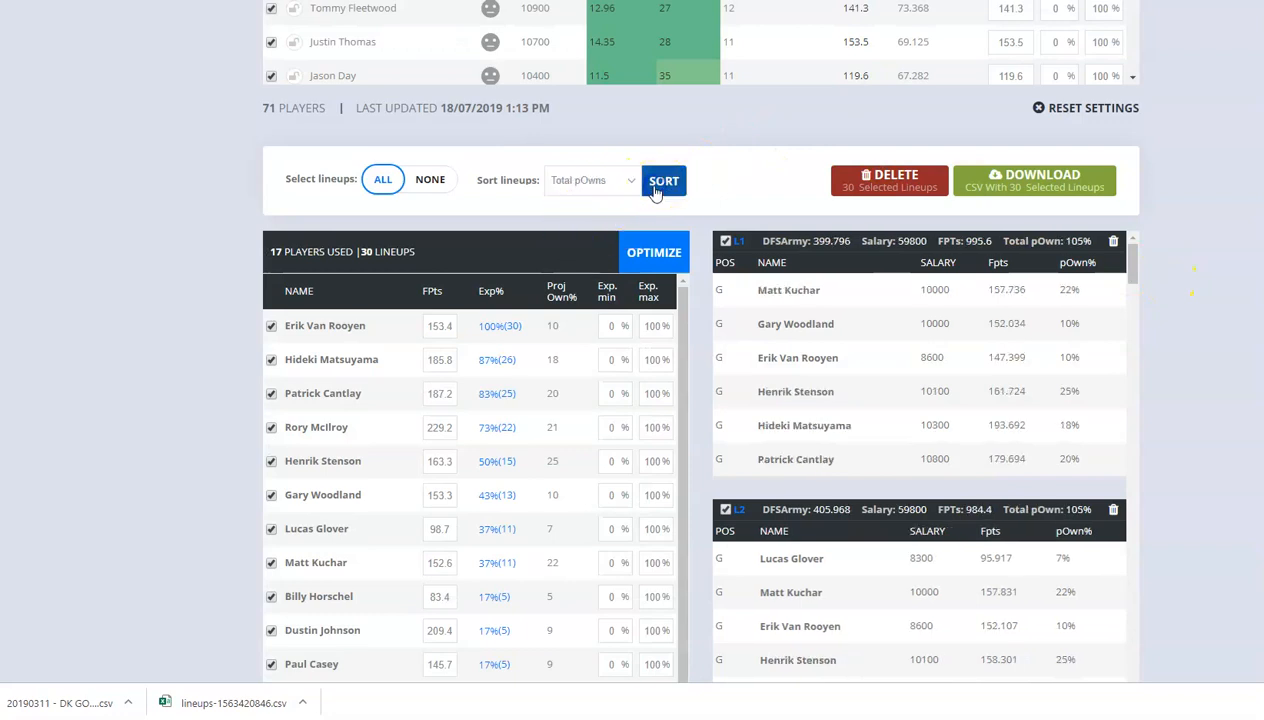
scroll(1230, 278, down, 1)
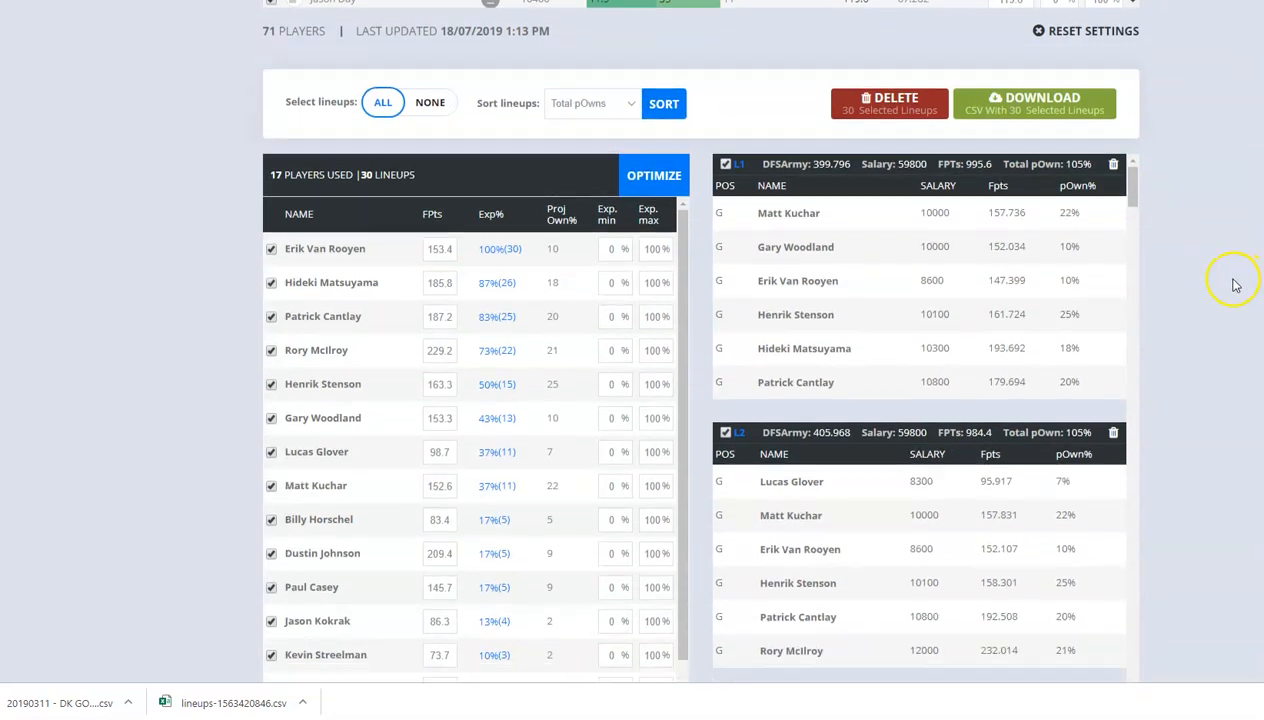
Delete the ten lineups with the highest total projected ownership, keeping 20 lineups.
click(1115, 165)
click(1115, 165)
click(1115, 165)
click(1115, 165)
click(1115, 165)
click(1115, 165)
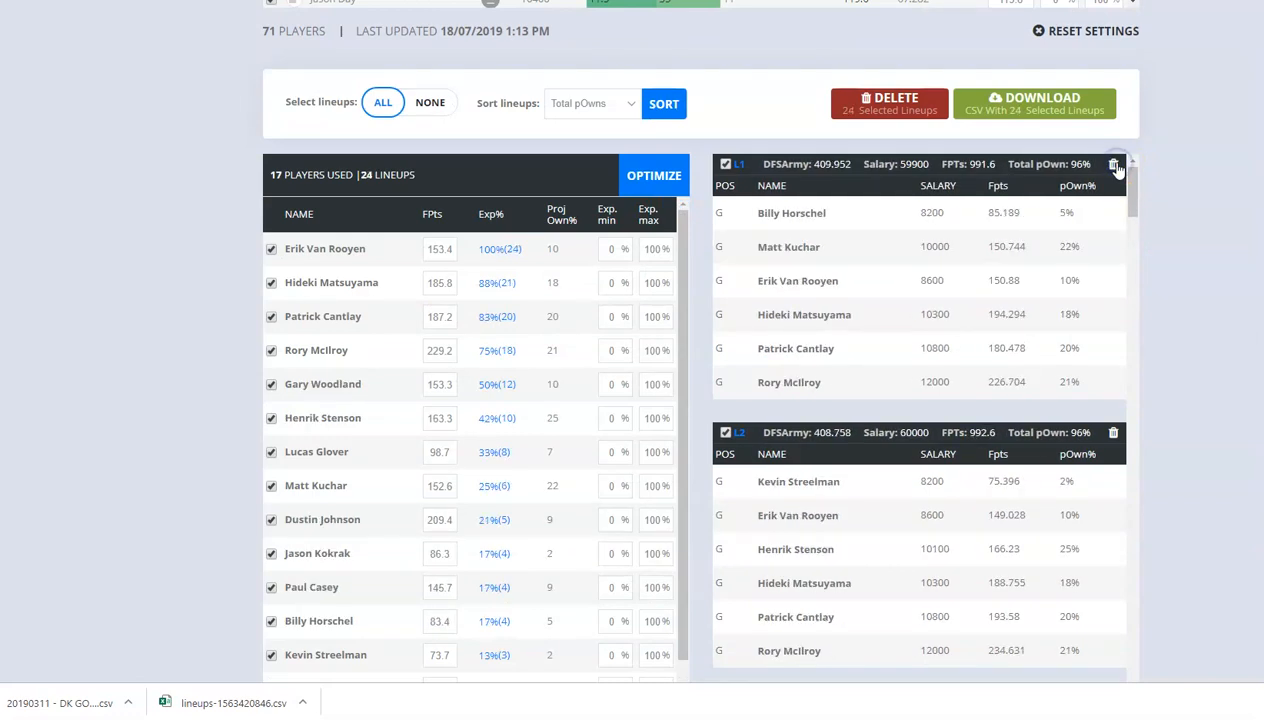
click(1115, 165)
click(1115, 165)
click(1115, 165)
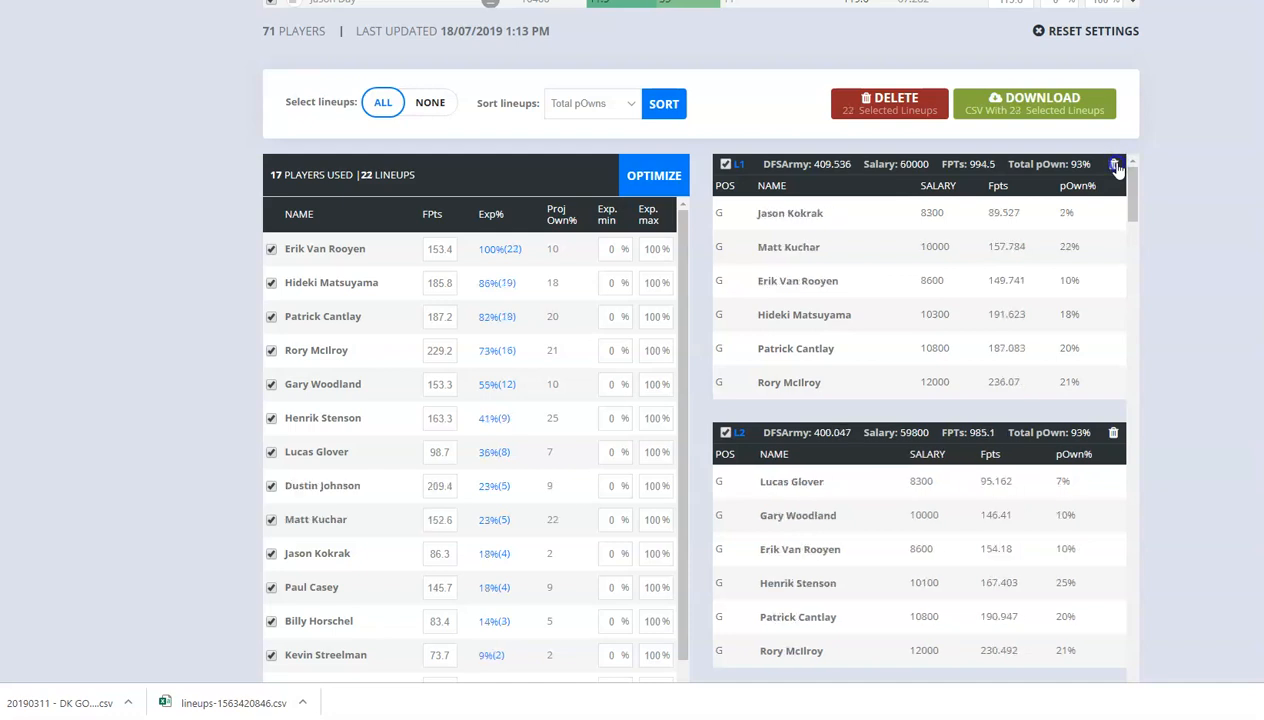
click(1115, 165)
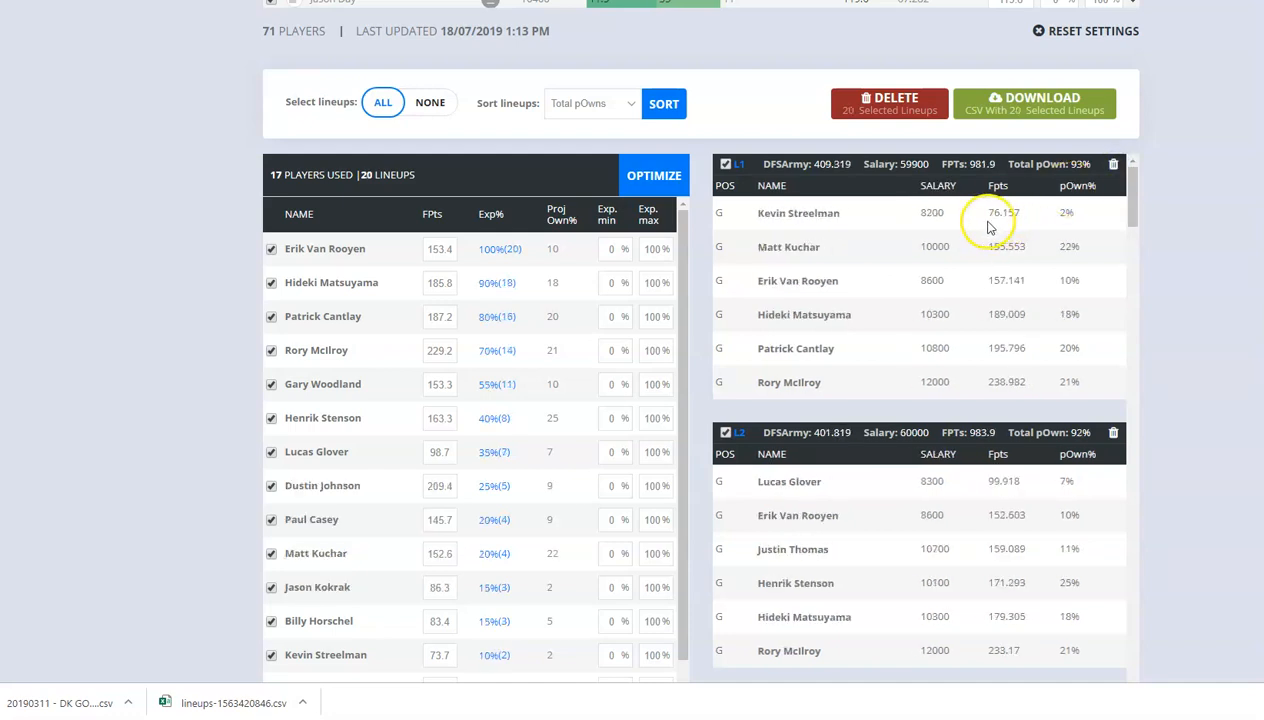
Examine the total ownership of all 20 remaining lineups, and review the optimization settings and player pool.
scroll(1193, 232, down, 1)
scroll(1055, 265, down, 7)
scroll(1063, 273, down, 9)
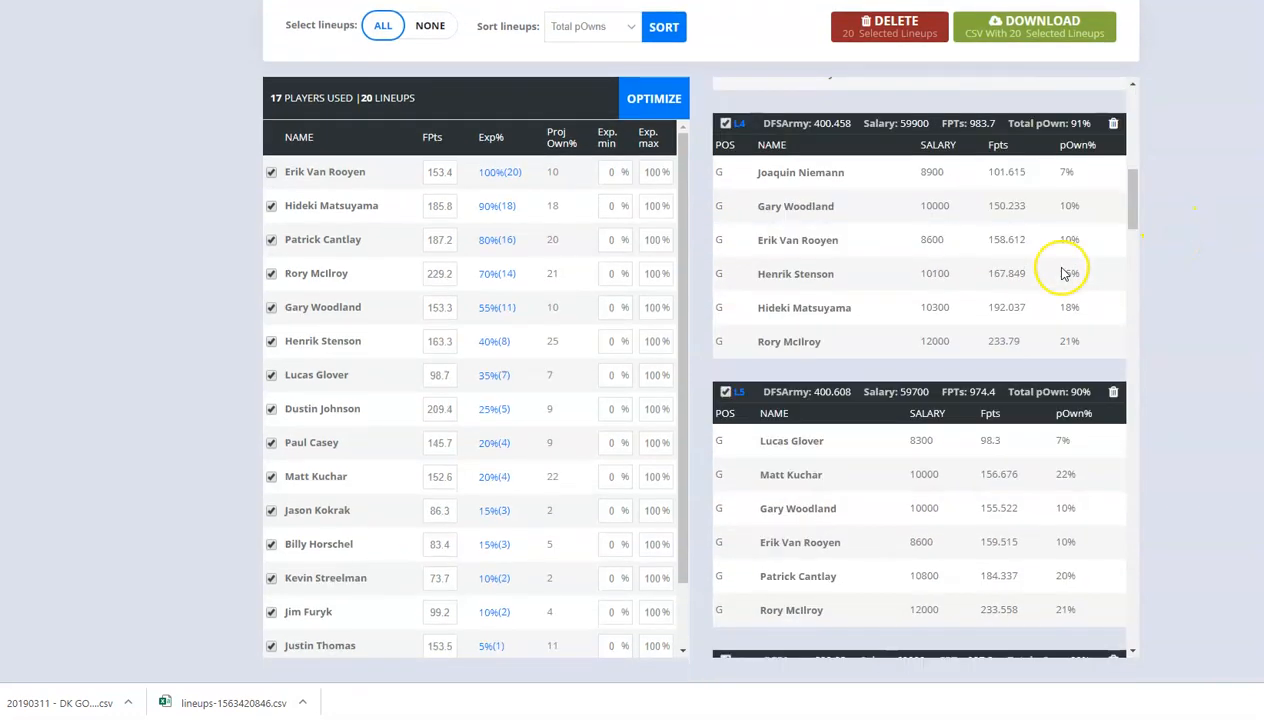
scroll(1066, 263, down, 12)
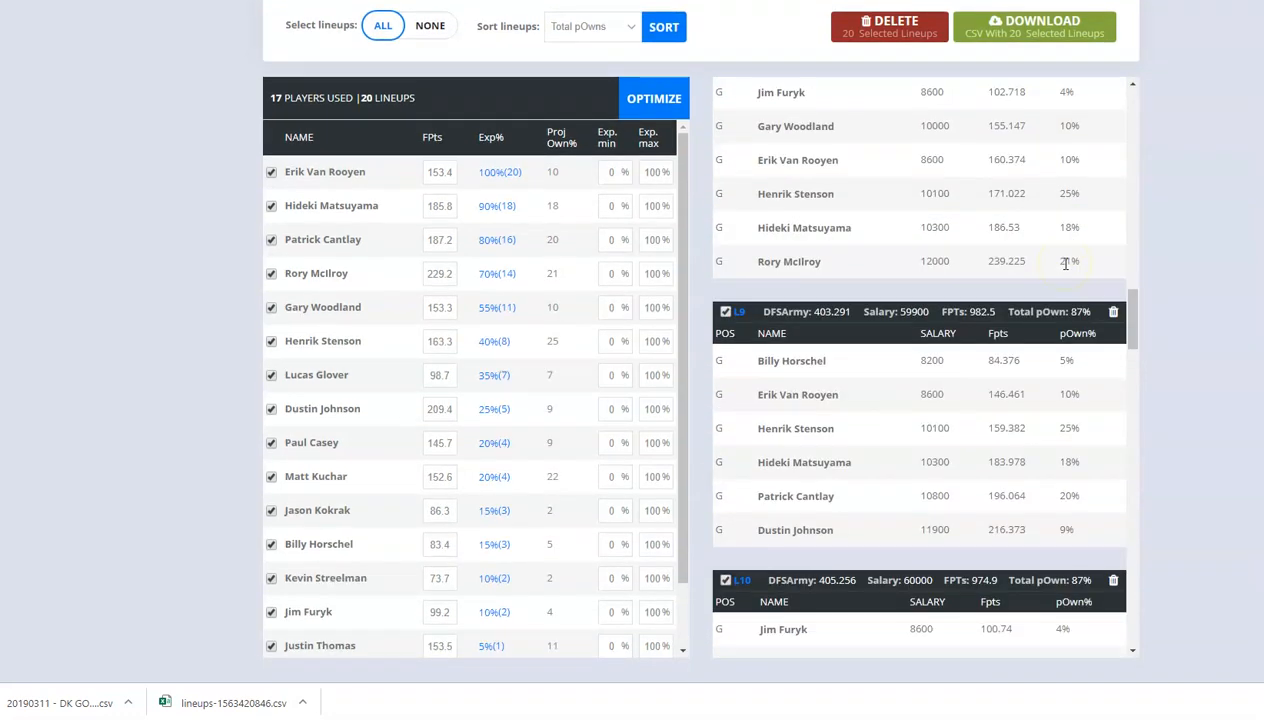
scroll(1066, 263, down, 10)
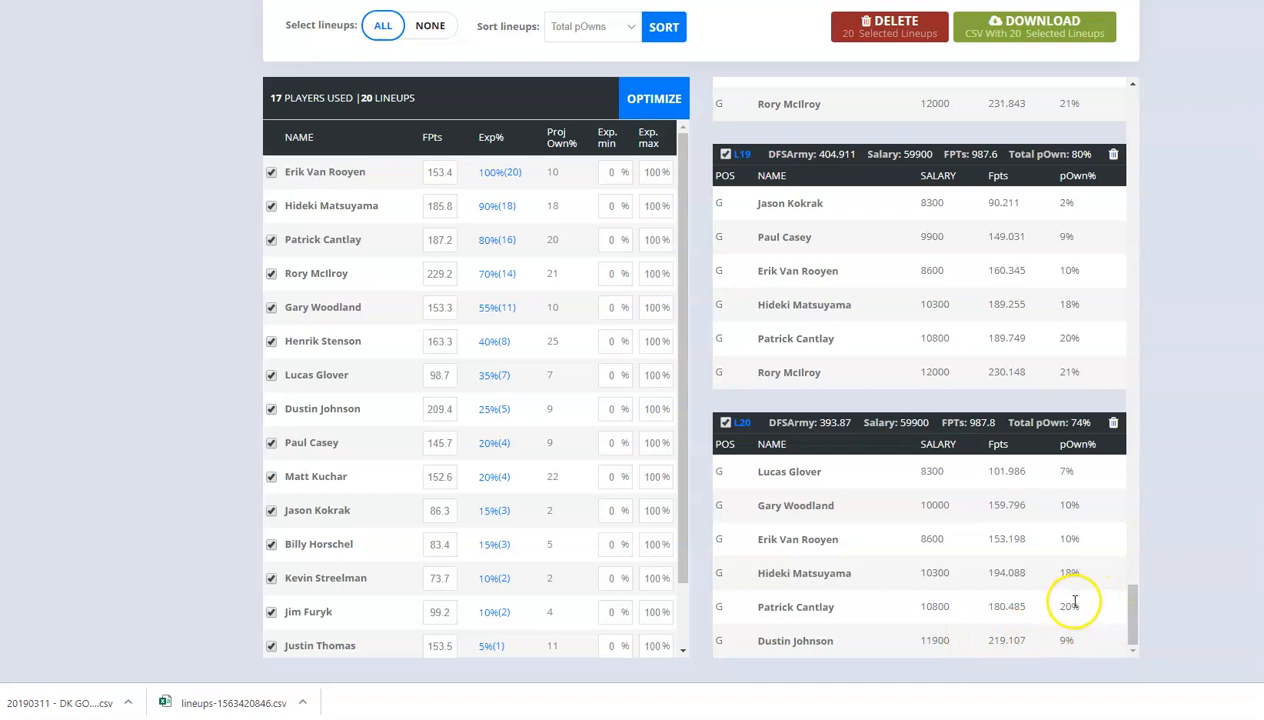
scroll(575, 320, up, 1)
scroll(575, 320, up, 10)
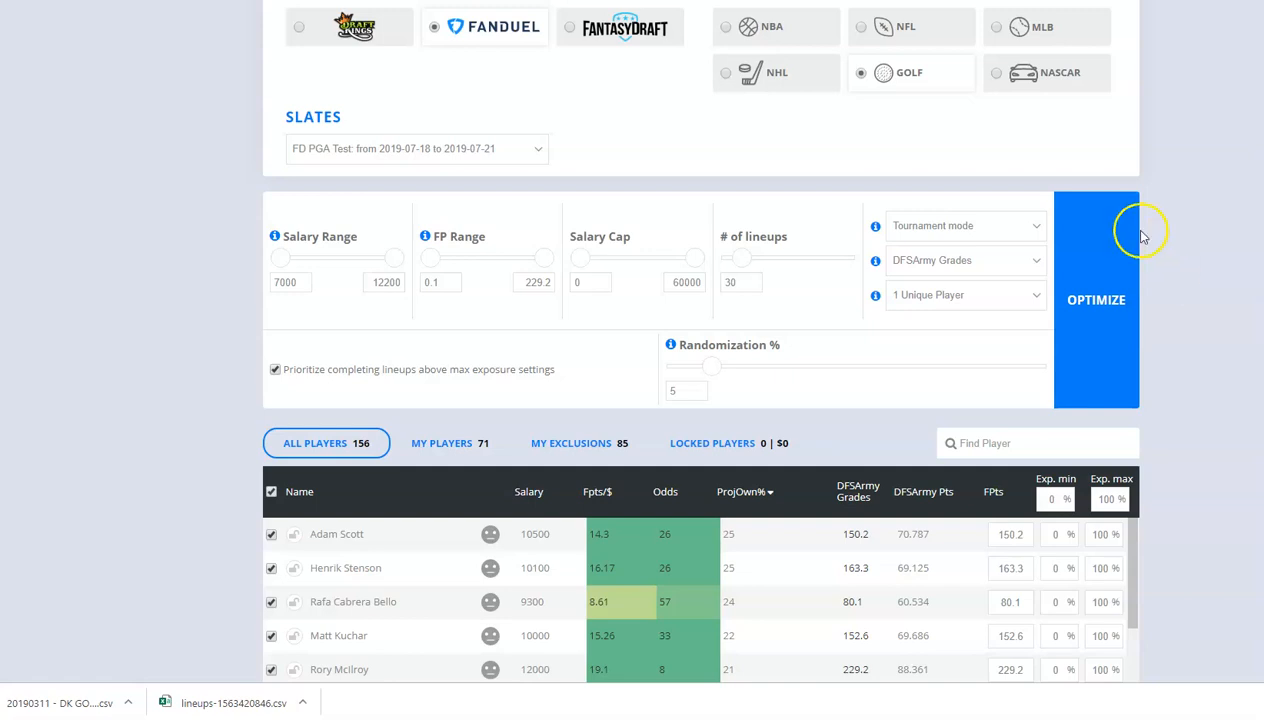
scroll(1199, 245, down, 3)
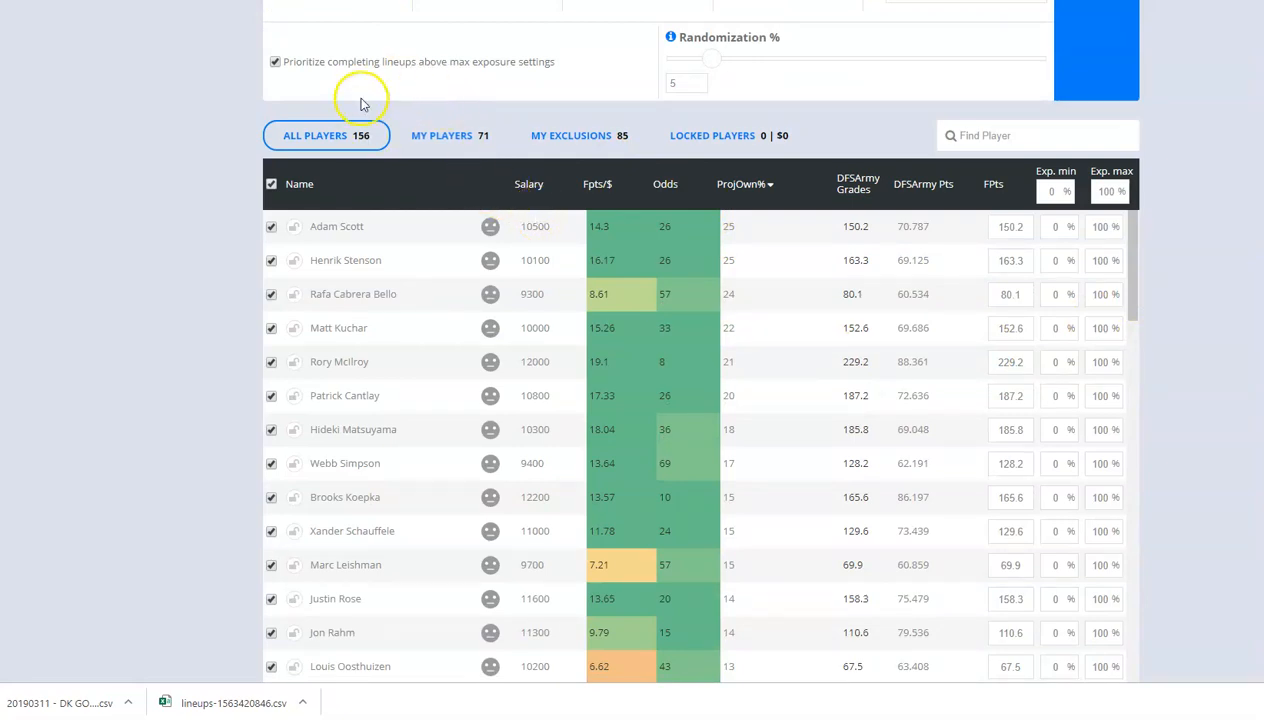
scroll(168, 160, up, 2)
scroll(172, 178, up, 2)
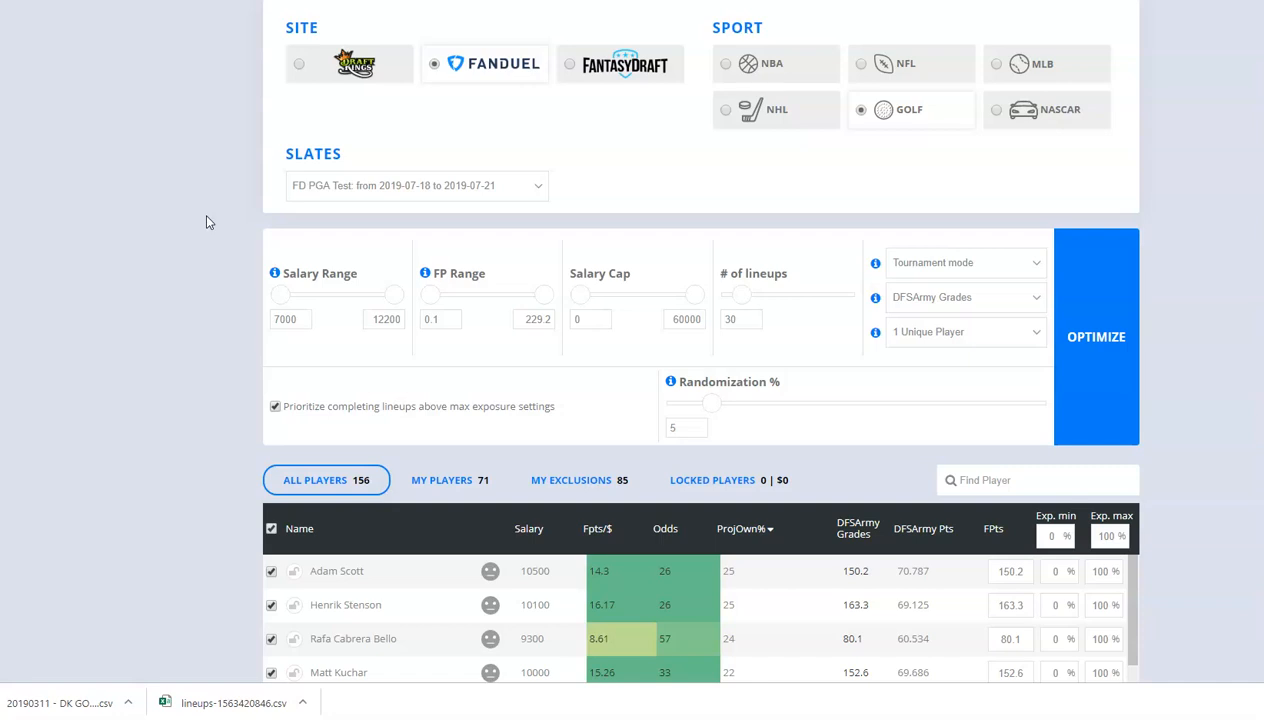
Open the DFS Army website in a new browser tab and go to its PGA Coaches Notes / Player Picks.
key(ctrl+t)
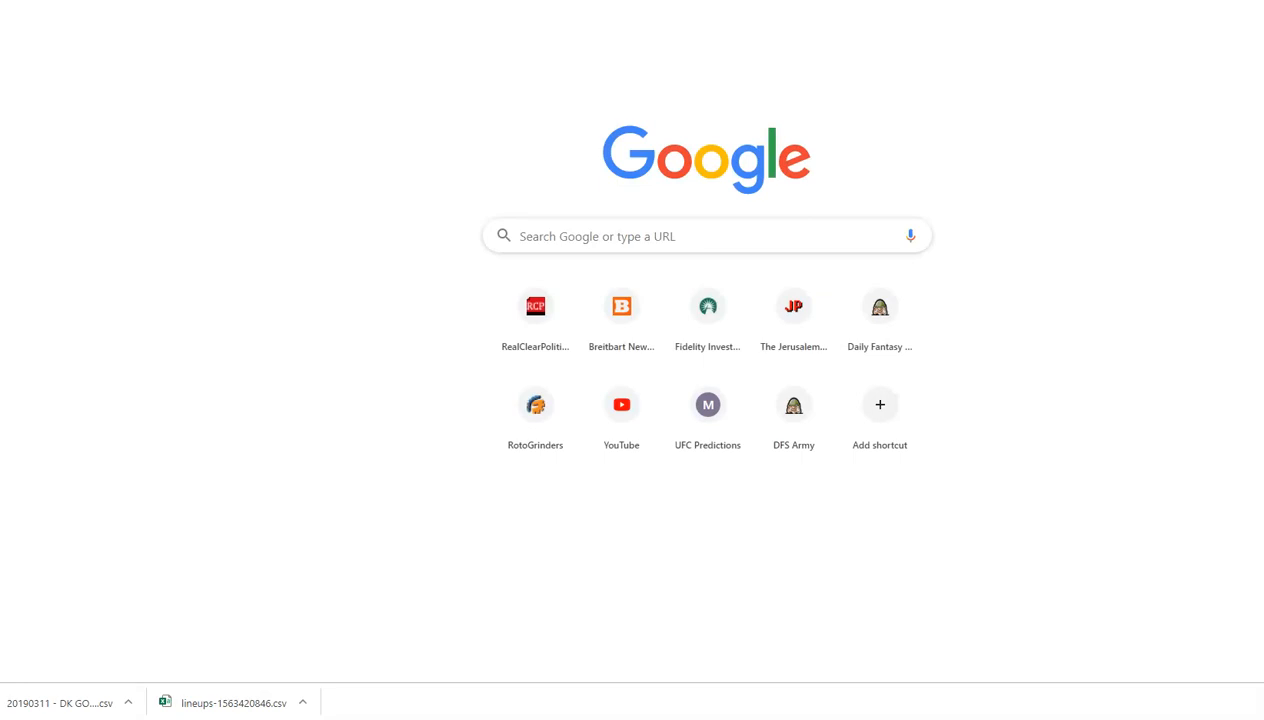
text(dfs army)
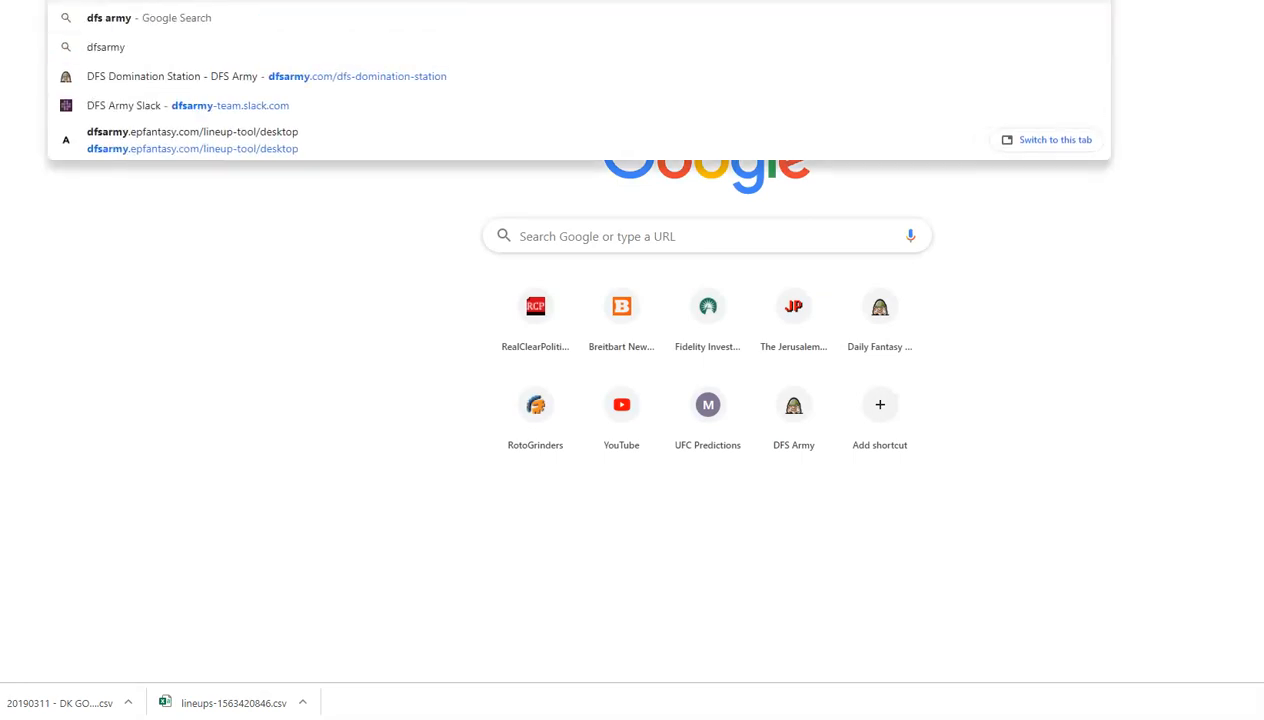
key(Return)
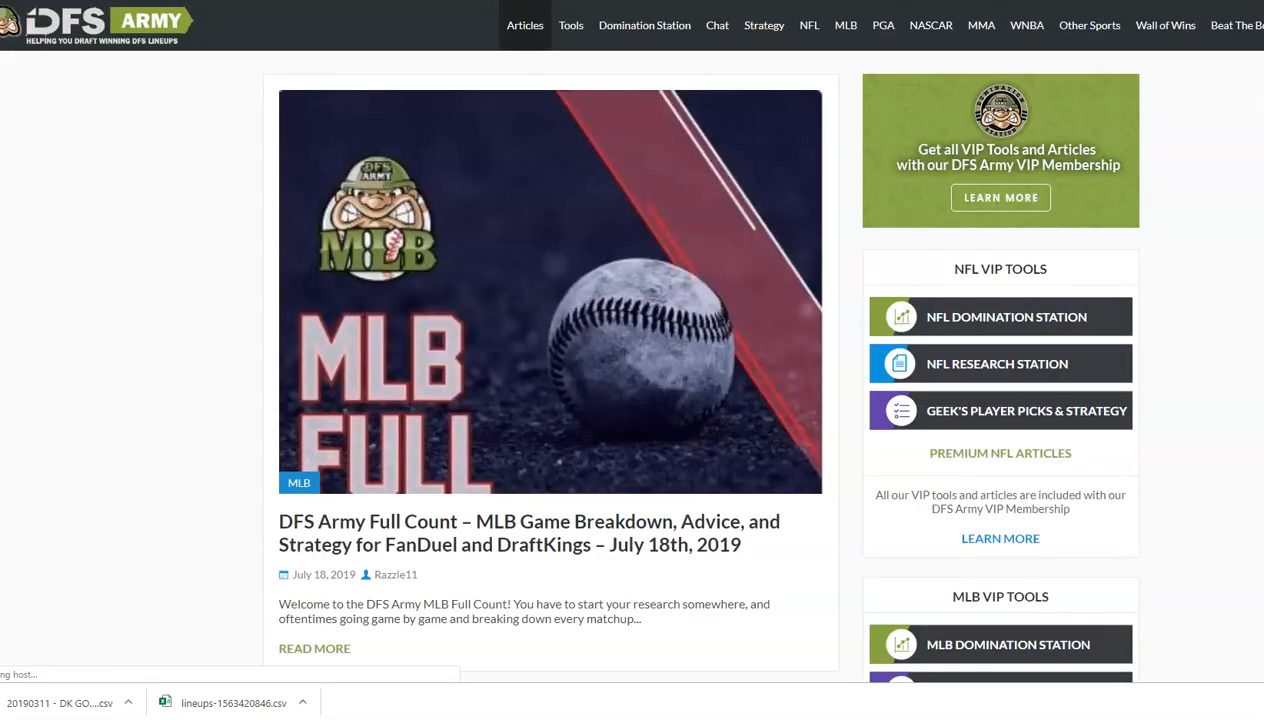
mouse_move(884, 32)
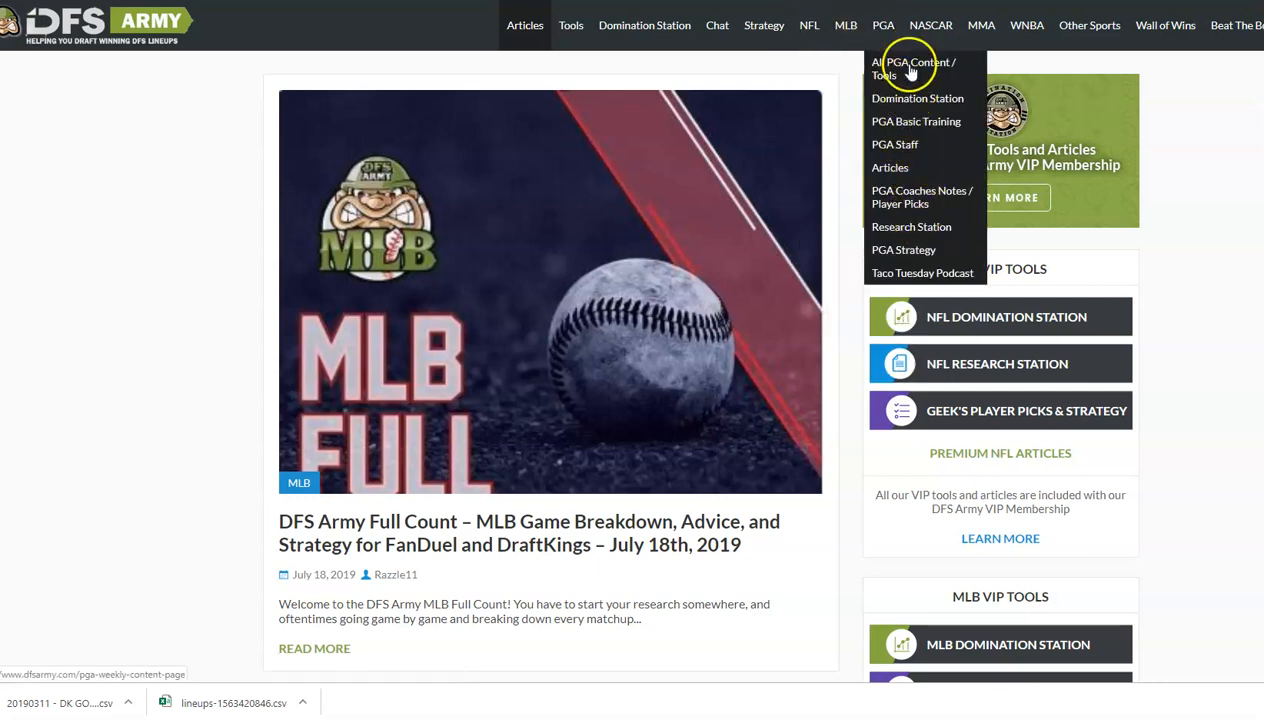
click(899, 197)
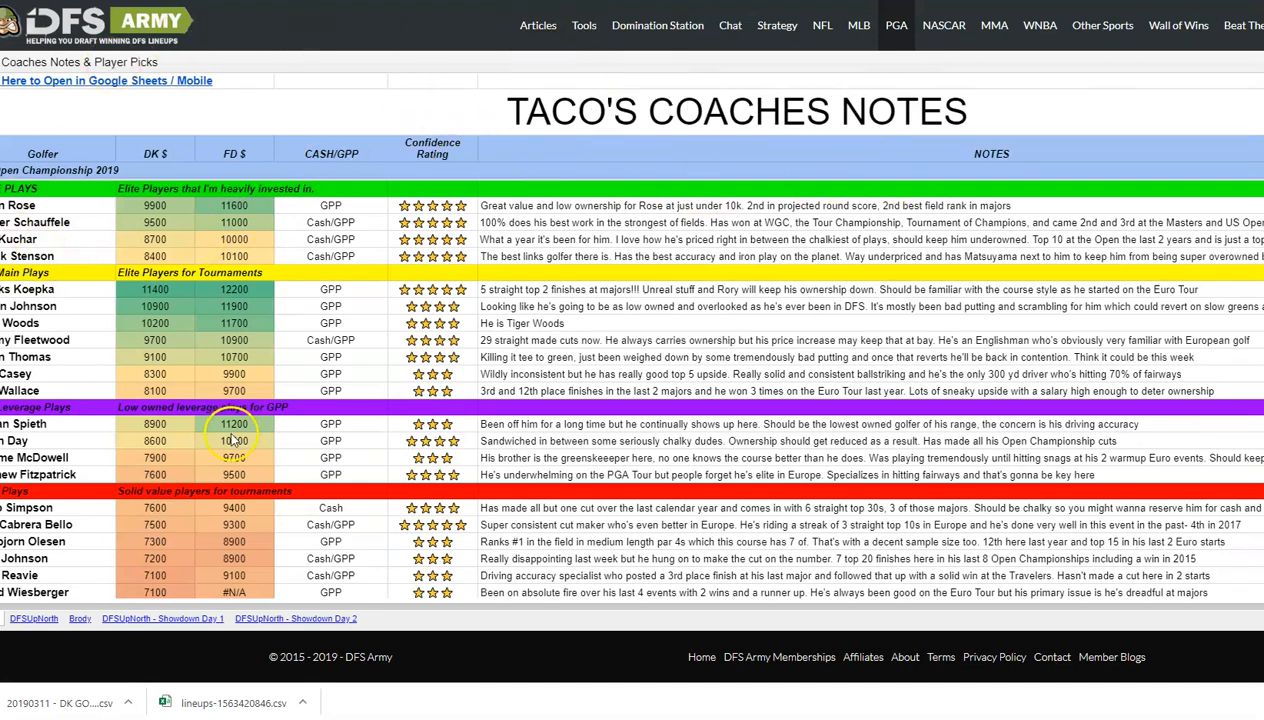
Read through Taco's coaches notes for The Open Championship 2019, from the core plays down to the fades.
mouse_move(586, 9)
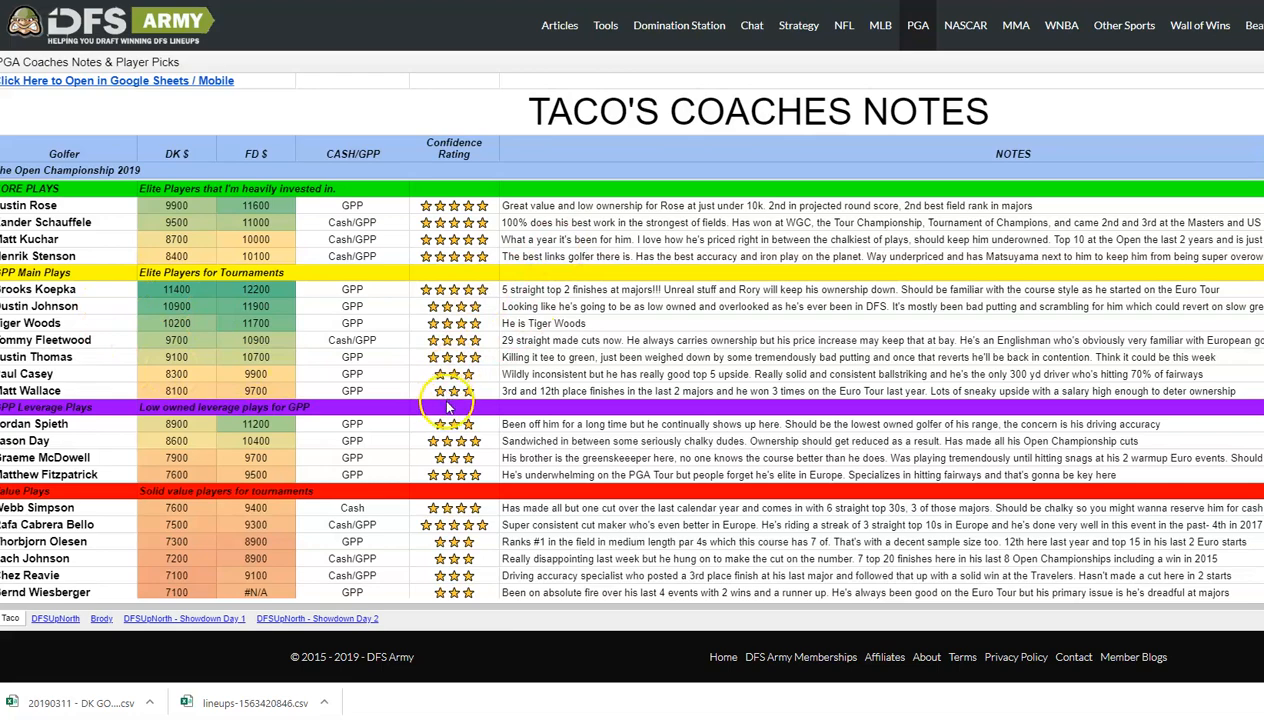
scroll(466, 474, down, 3)
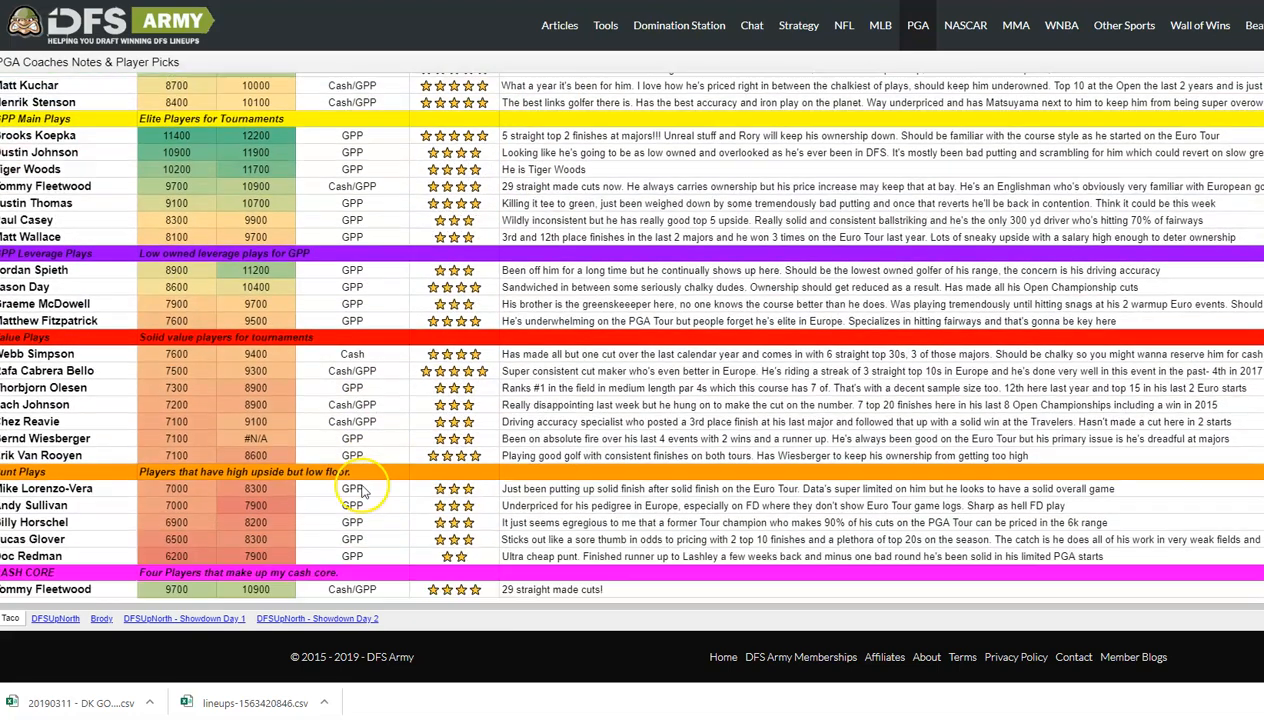
scroll(355, 508, down, 3)
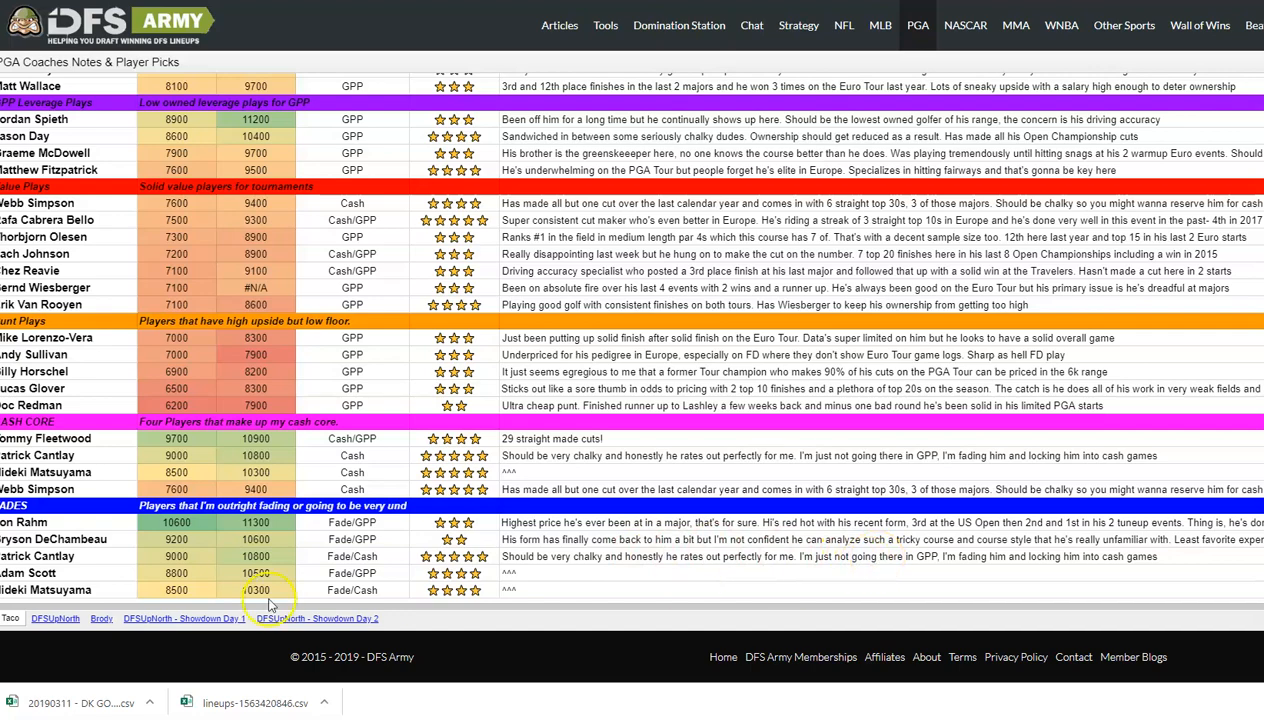
Open DFSUpNorth's coaches notes and read the player picks from the core plays down to the fades.
click(70, 618)
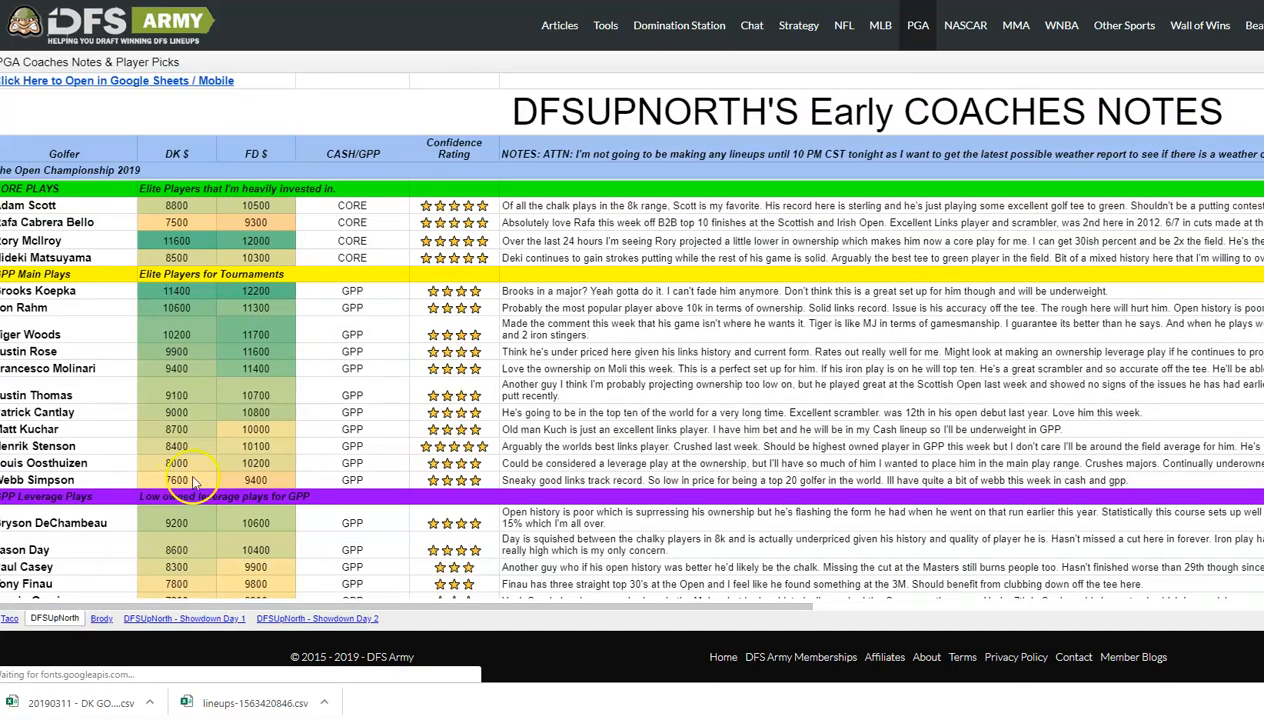
scroll(370, 330, down, 4)
scroll(378, 370, down, 5)
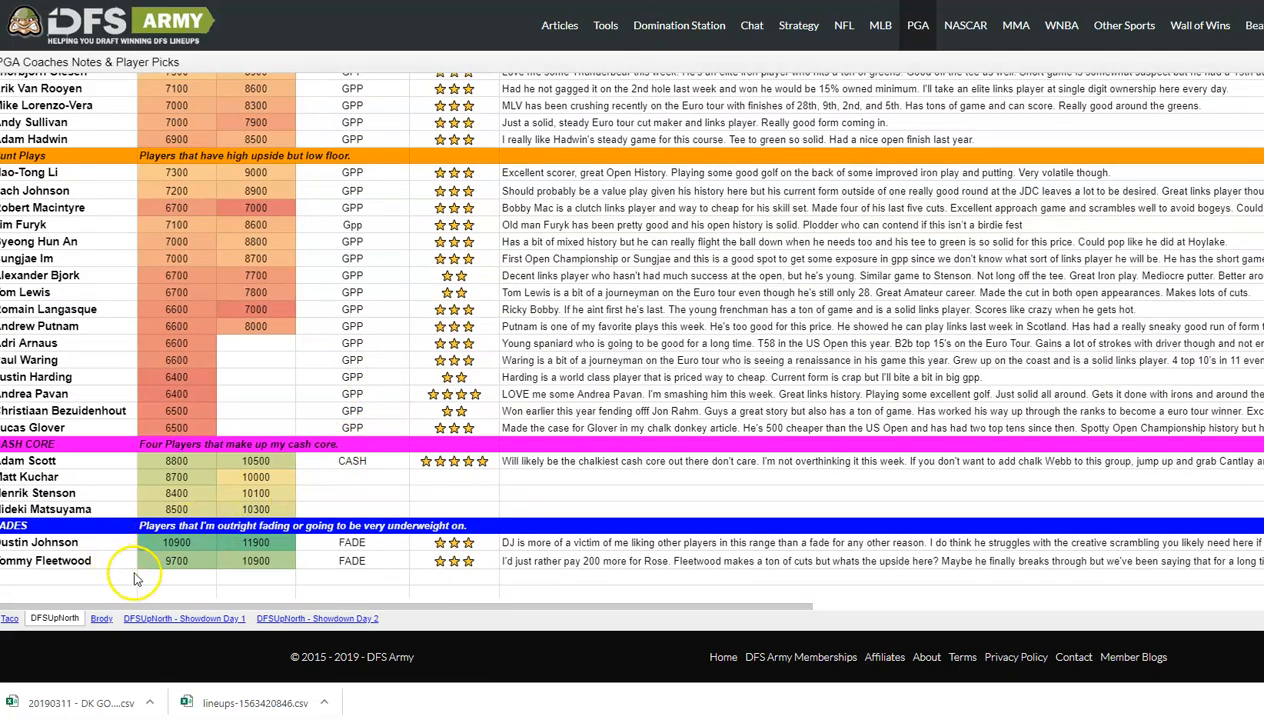
scroll(415, 520, up, 3)
scroll(420, 520, up, 10)
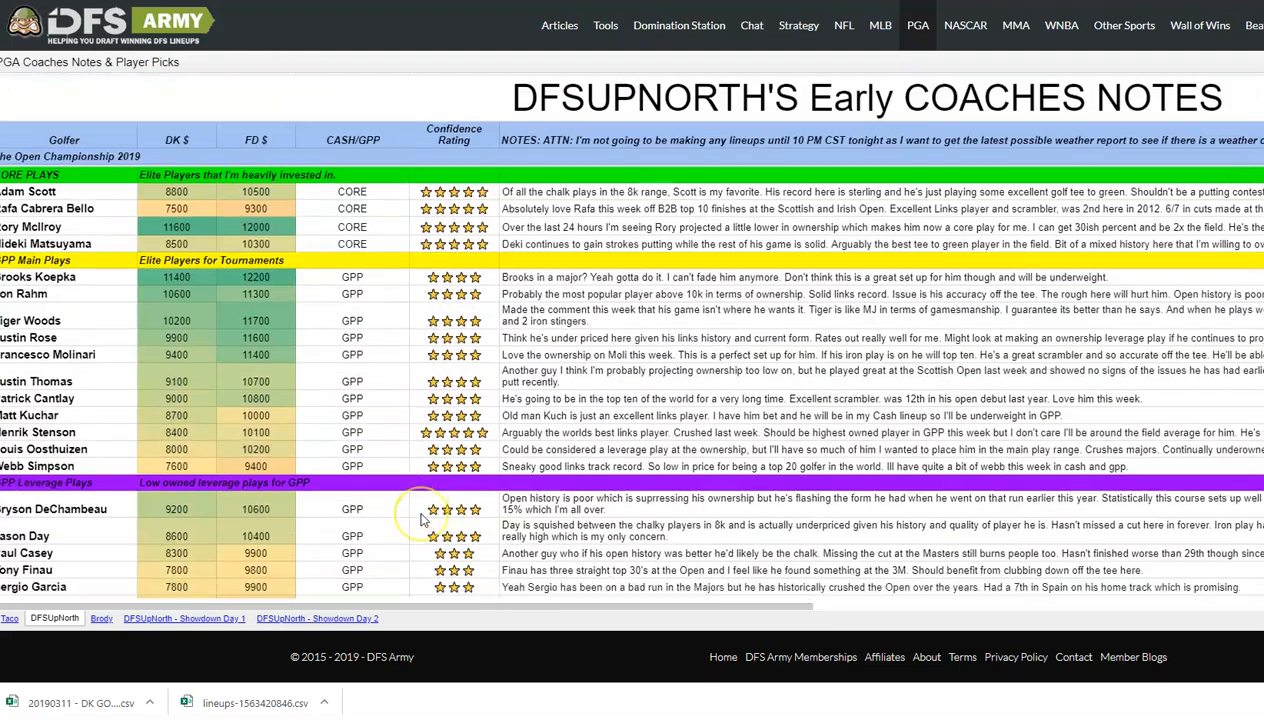
Check the third coach's player picks, and return through DFSUpNorth's notes to Taco's notes.
click(100, 618)
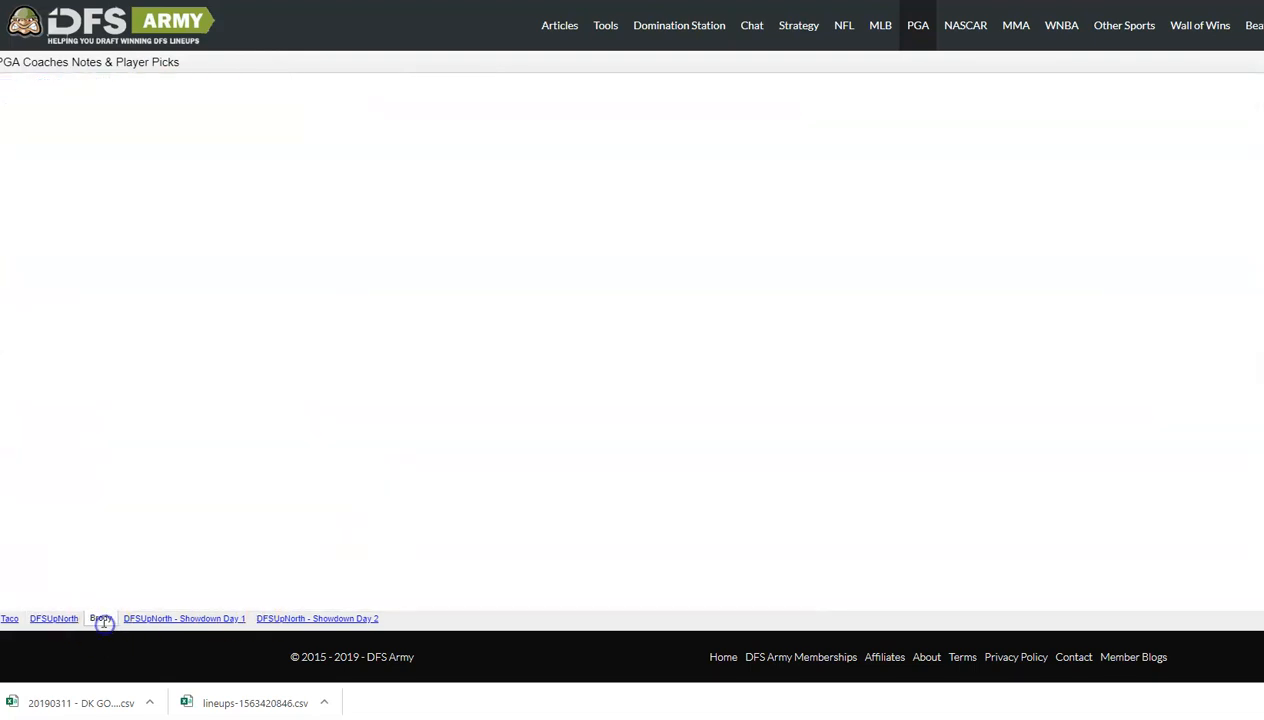
scroll(500, 310, down, 3)
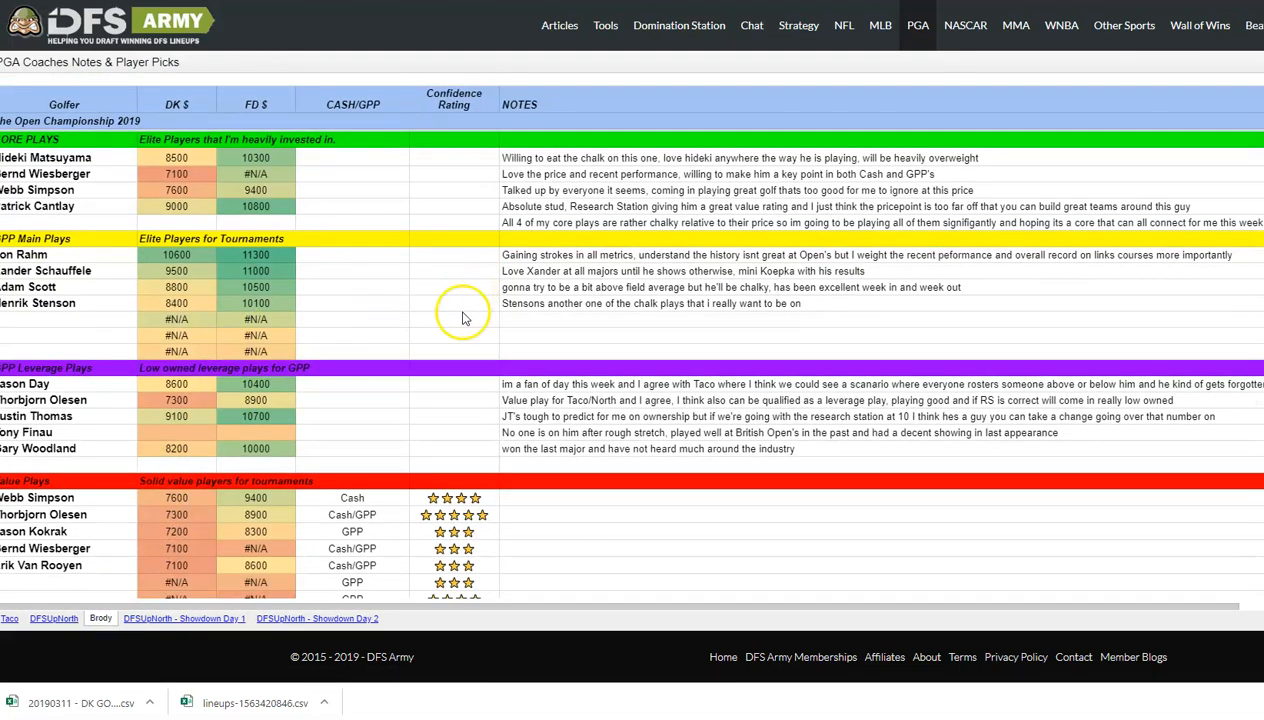
click(44, 618)
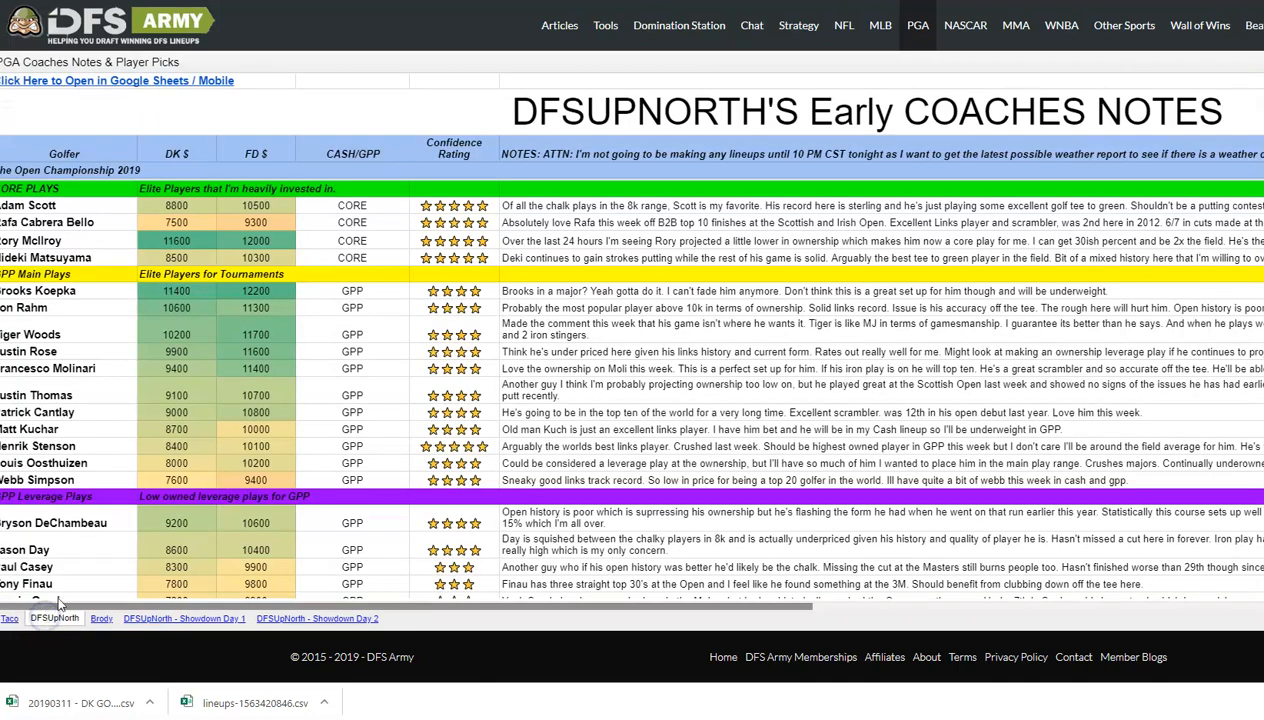
click(9, 618)
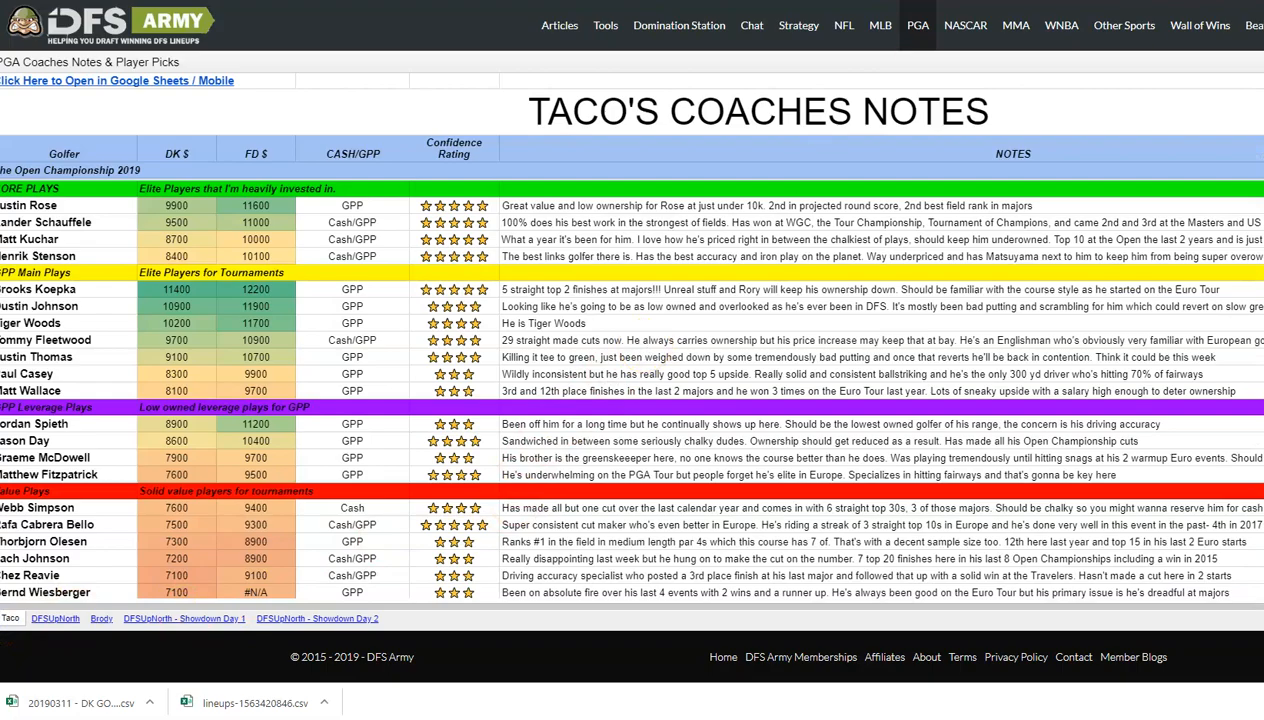
Switch back to the lineup optimizer and review its settings, the player pool grades and ownership, and the 20 lineups.
key(ctrl+Tab)
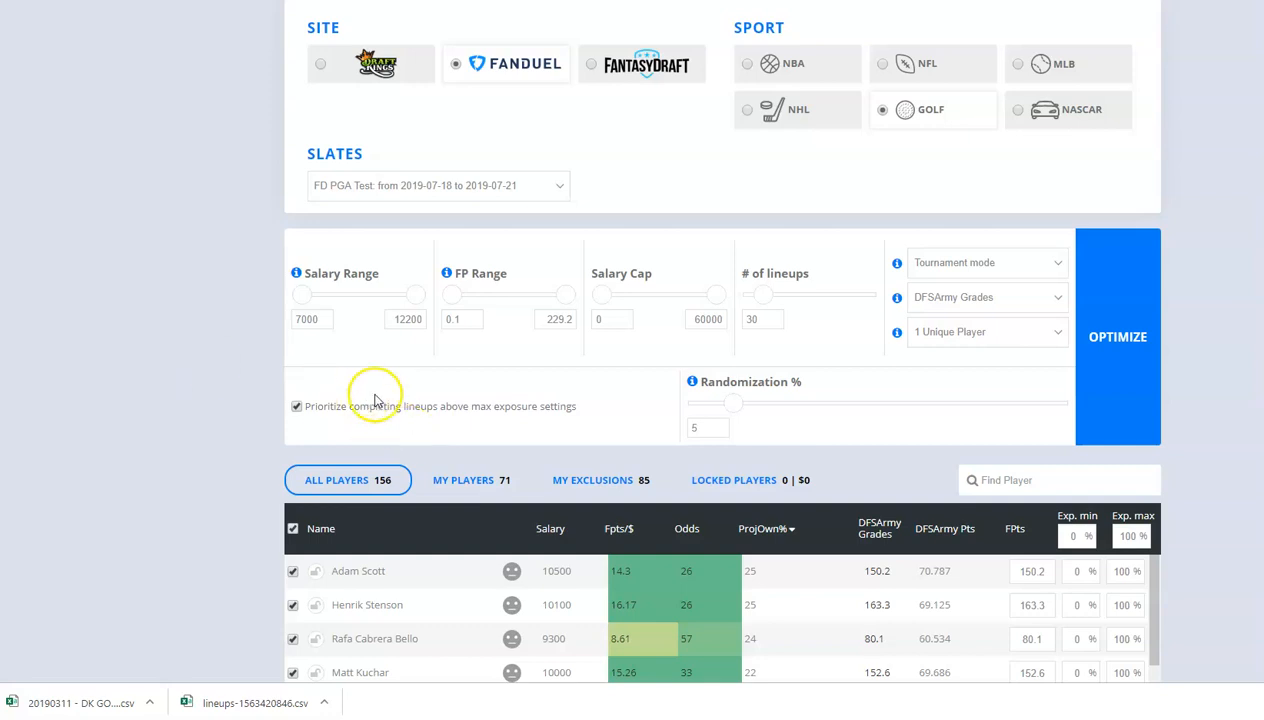
scroll(905, 470, down, 1)
scroll(912, 476, down, 1)
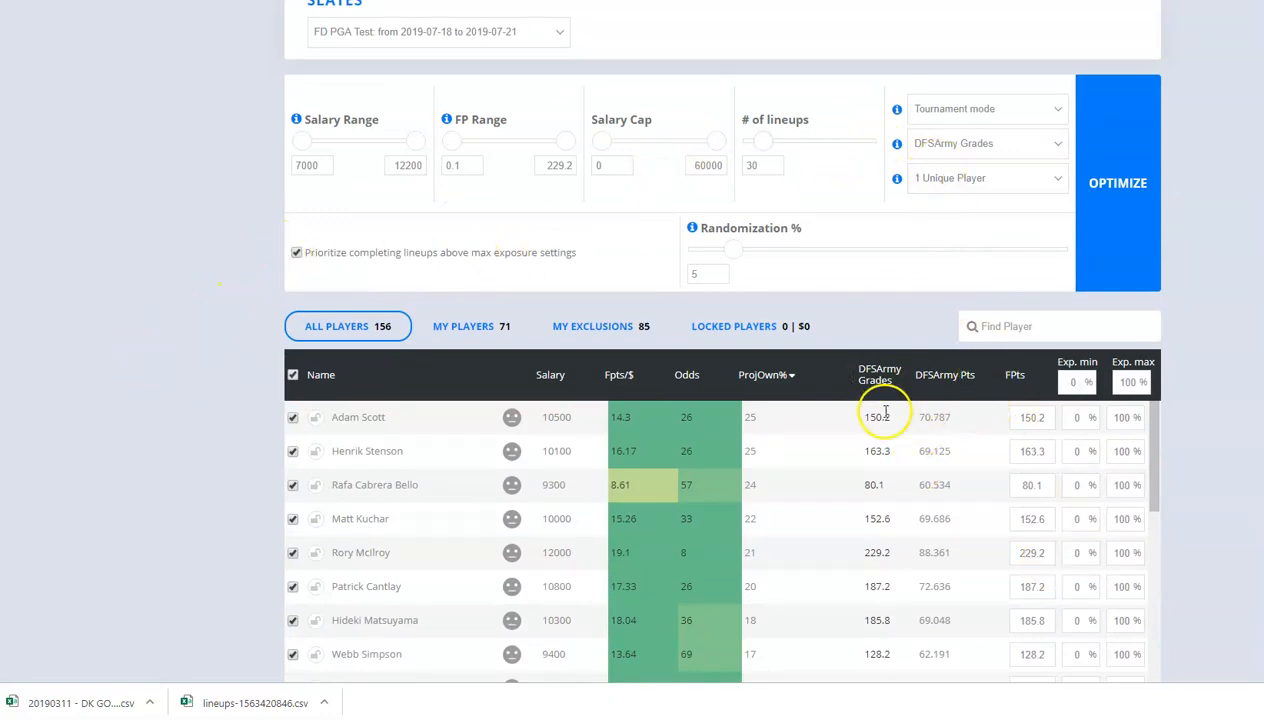
scroll(900, 308, down, 2)
scroll(900, 308, down, 1)
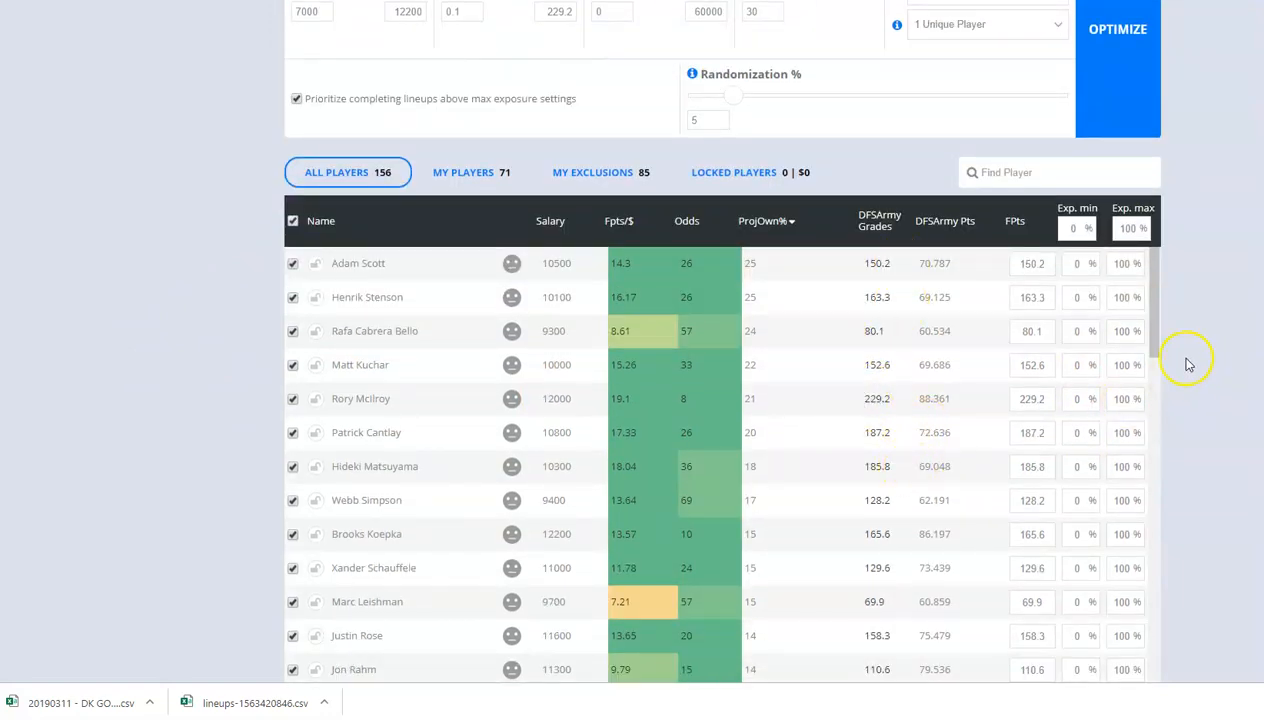
scroll(1199, 352, down, 5)
scroll(1199, 352, down, 3)
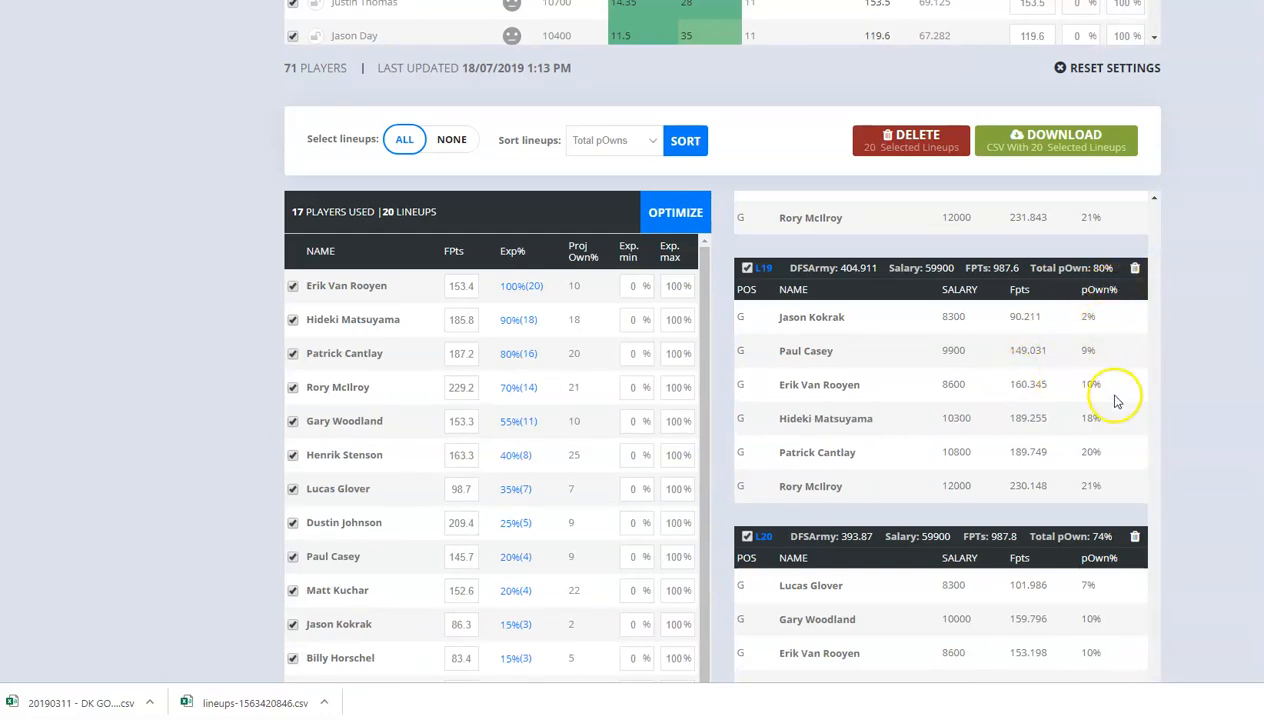
scroll(1207, 413, up, 10)
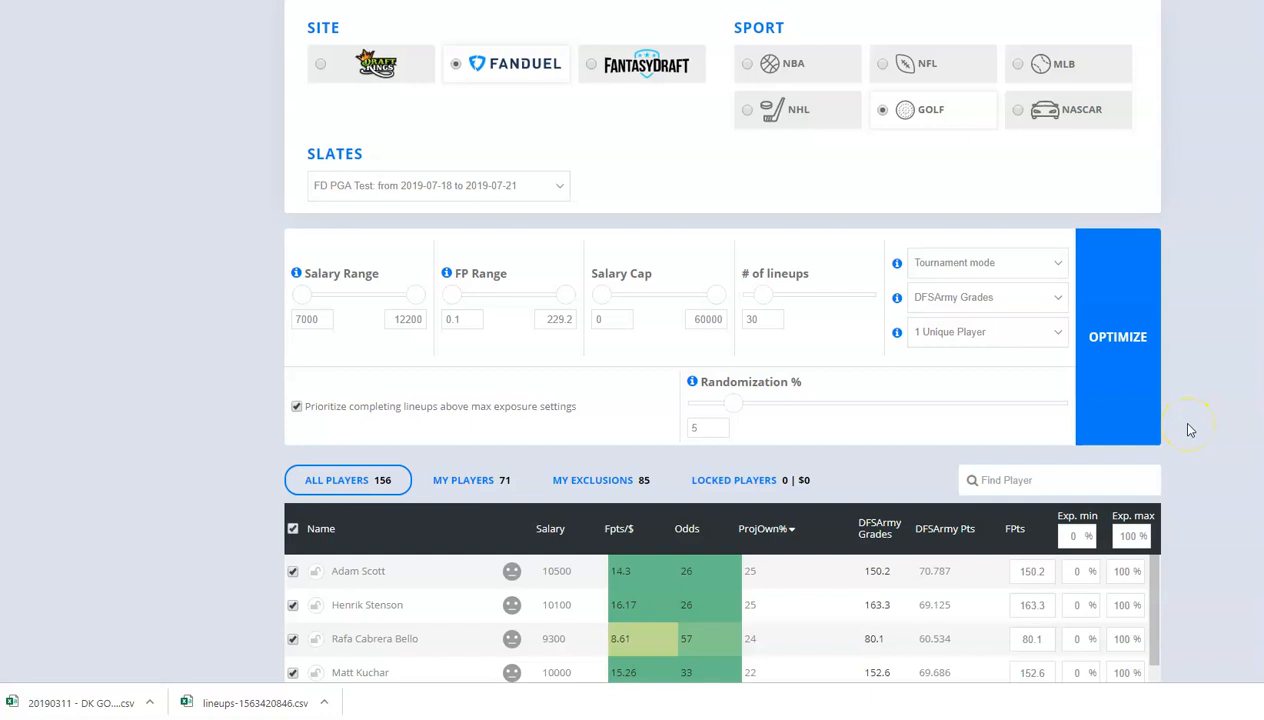
scroll(231, 364, down, 6)
scroll(226, 368, down, 2)
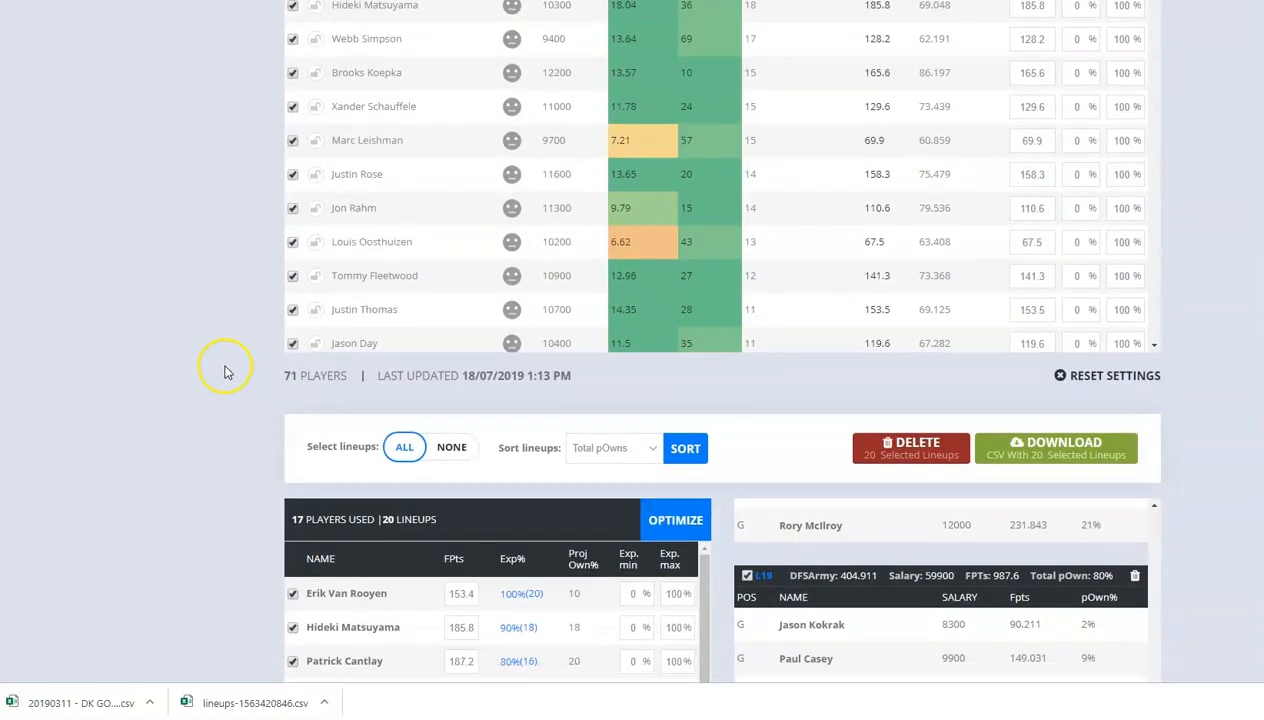
scroll(226, 372, up, 7)
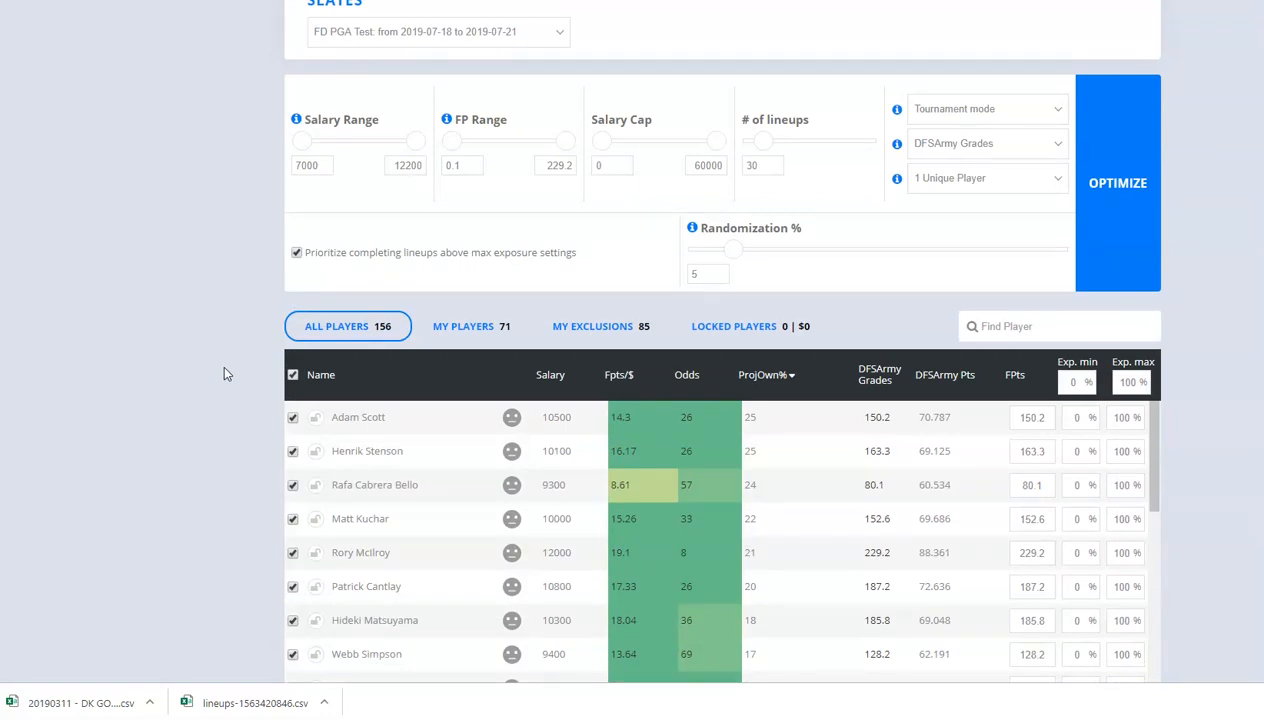
click(182, 260)
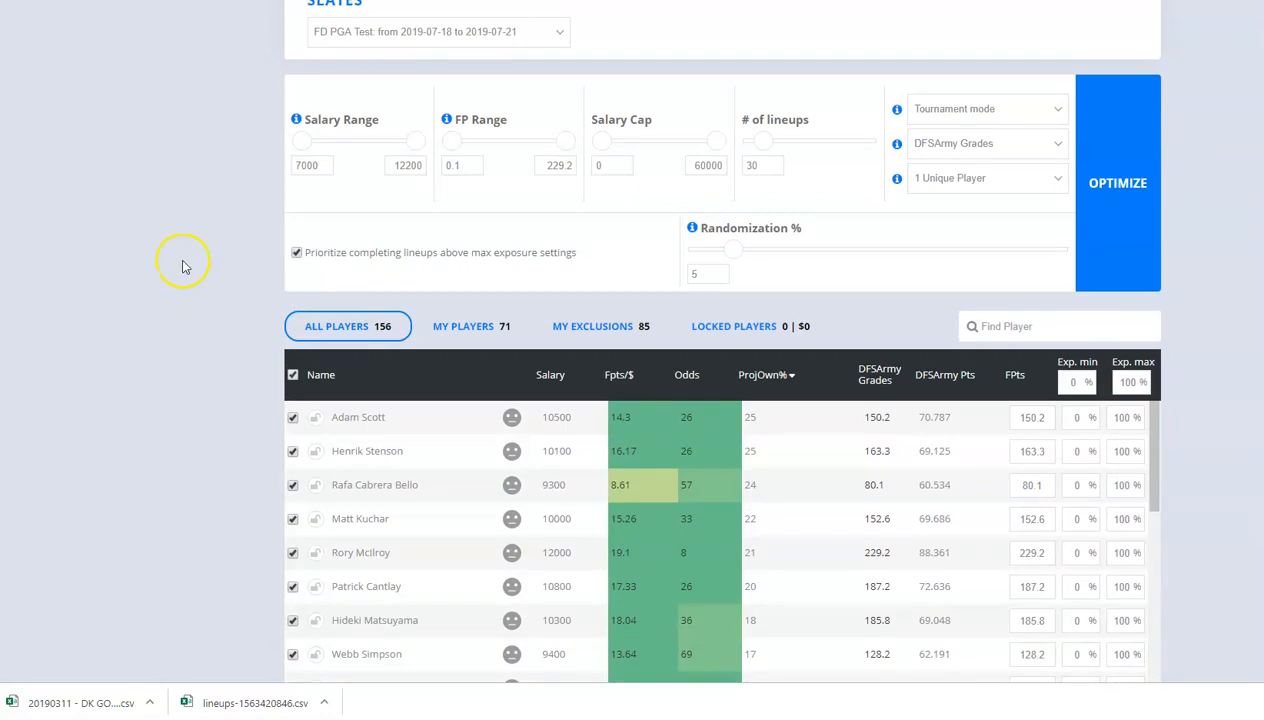
Return to the PGA Coaches Notes page and compare DFSUpNorth's picks with Taco's, ending on Taco's notes.
key(ctrl+Tab)
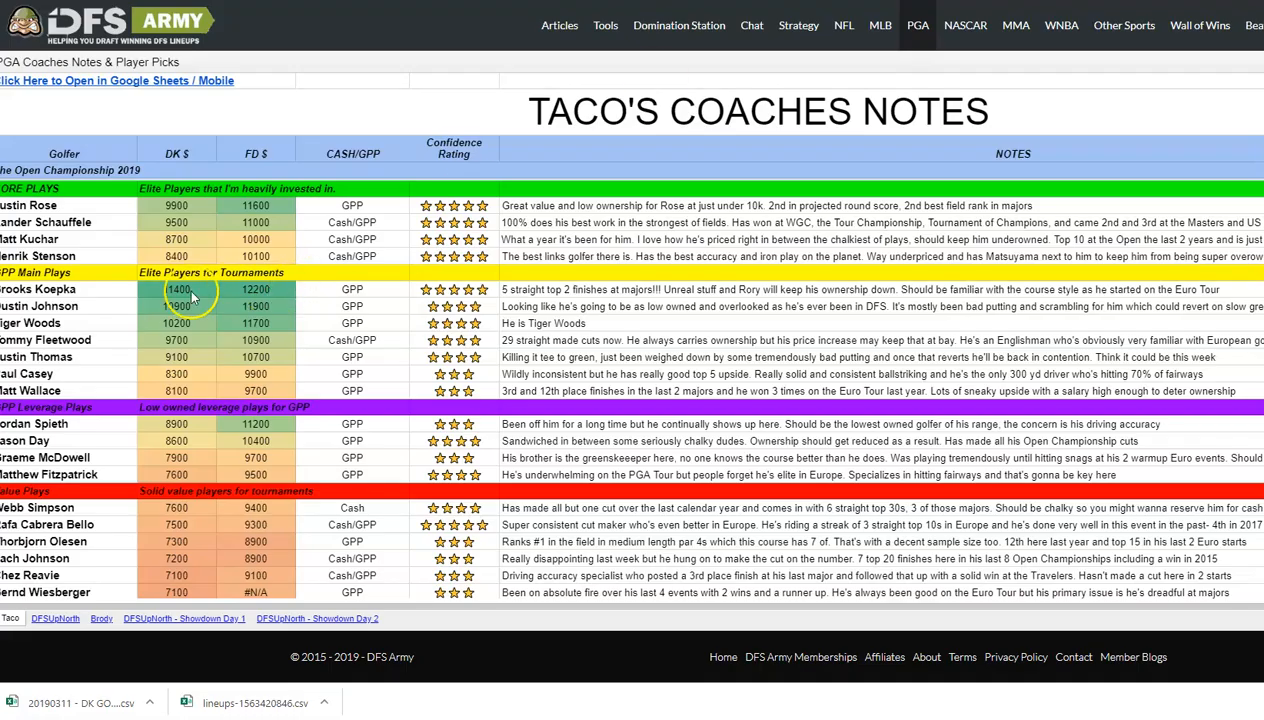
click(576, 232)
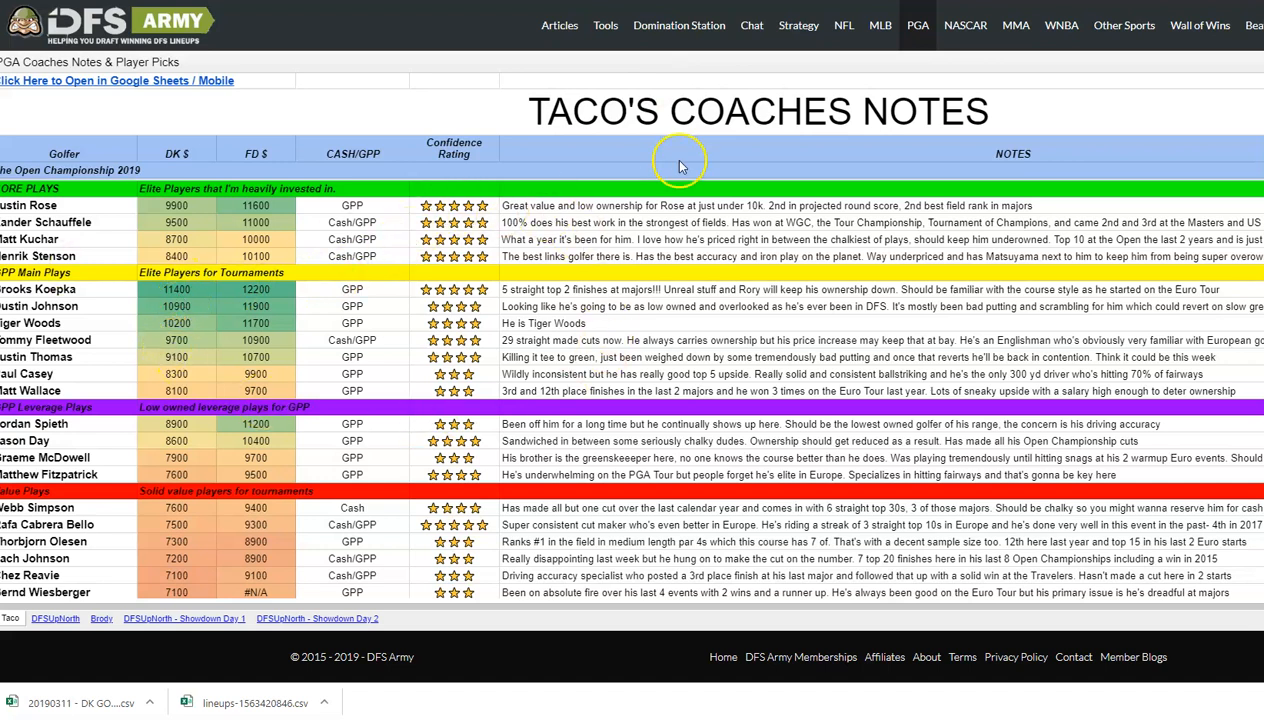
click(55, 618)
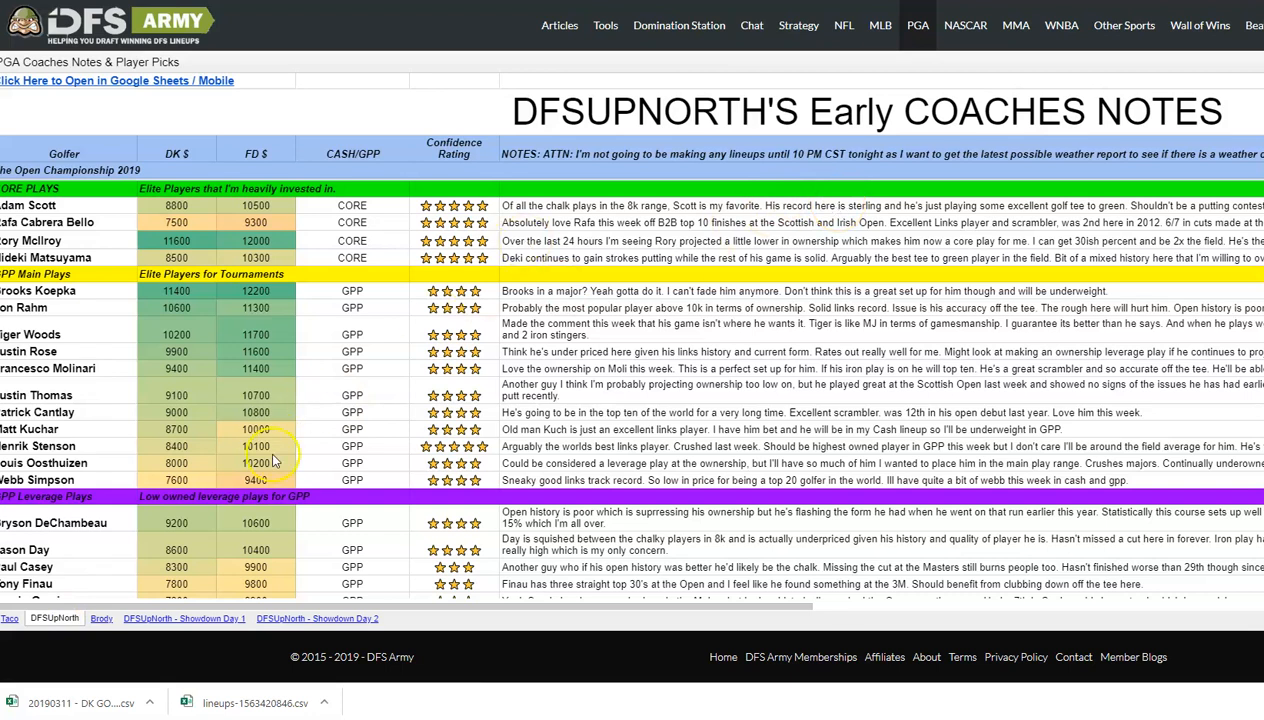
click(11, 619)
click(14, 619)
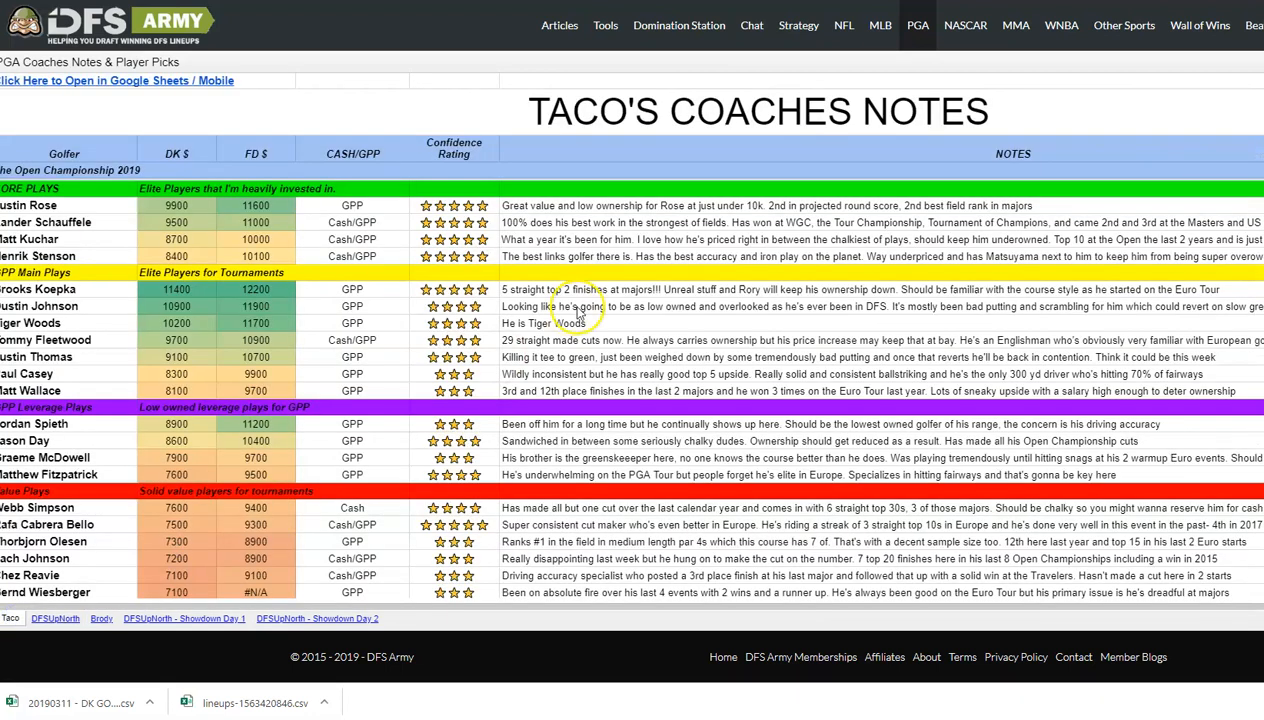